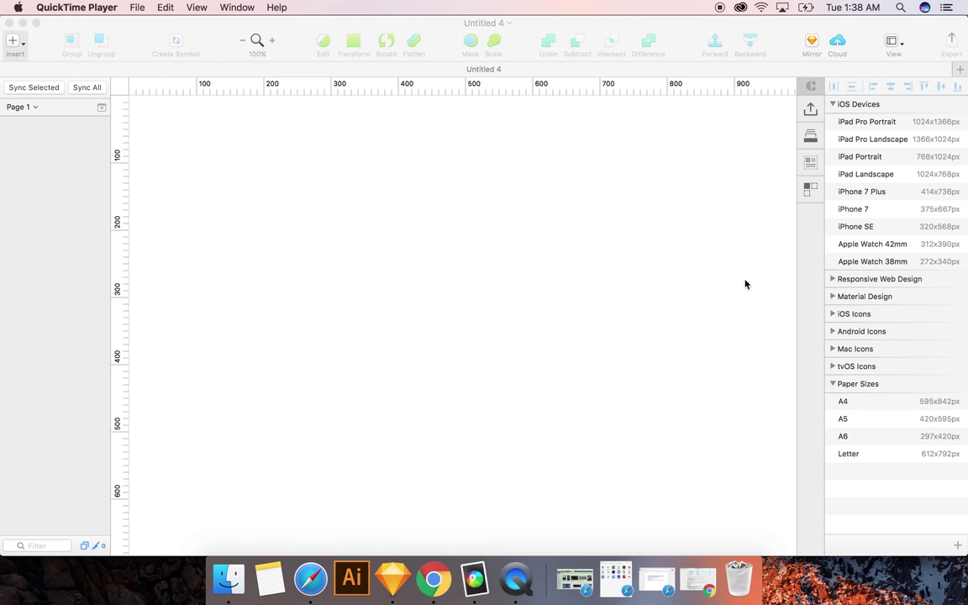
Create four iPhone 7 artboards (375 x 667 px) side by side in the empty document
click(741, 239)
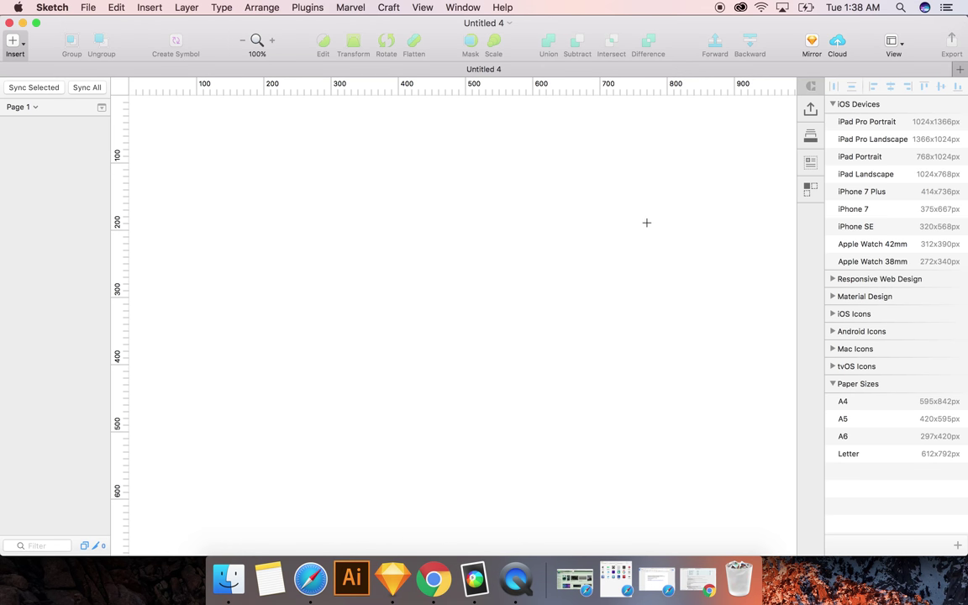
key(Escape)
key(a)
click(871, 213)
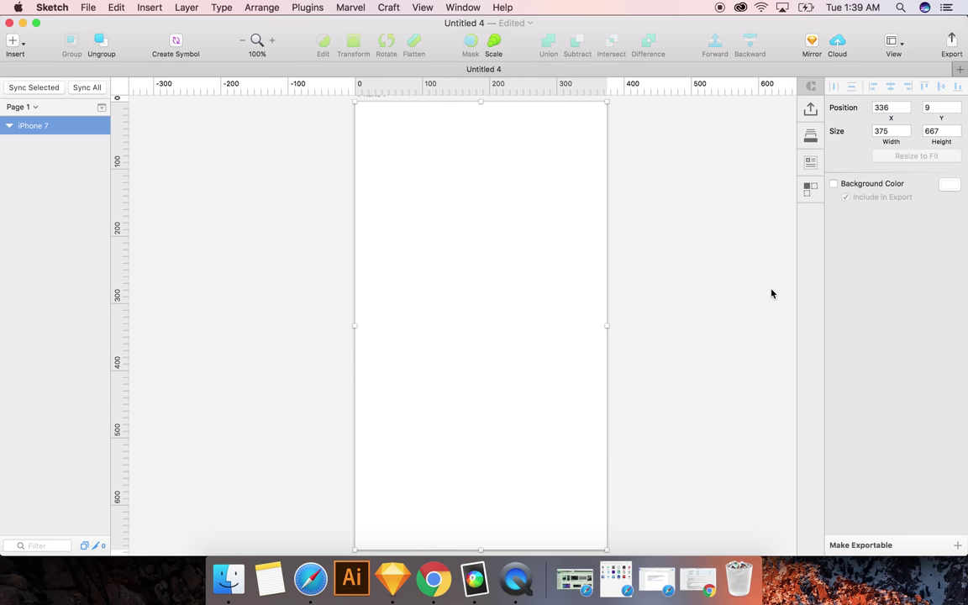
scroll(764, 291, right, 3)
key(super+minus)
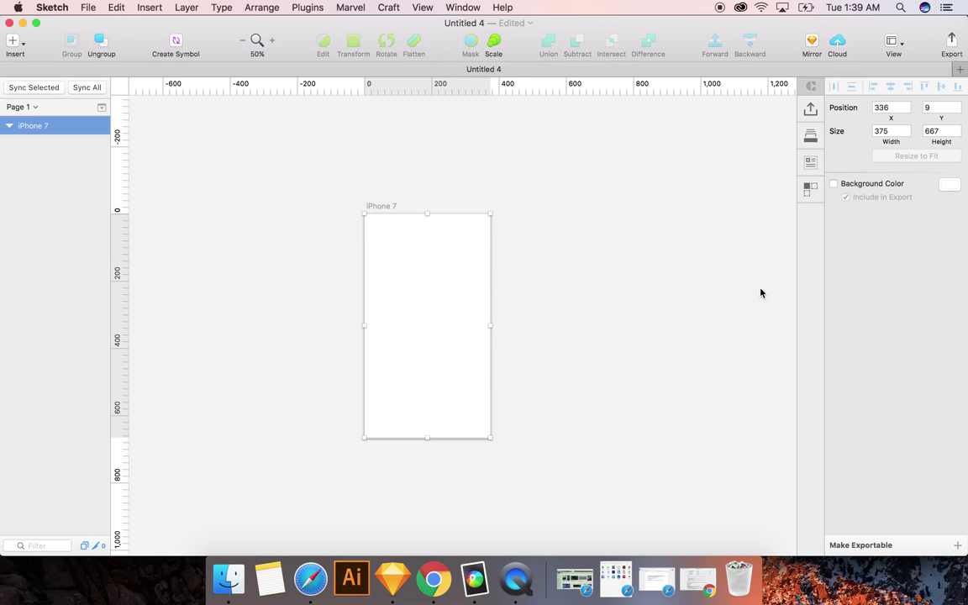
key(a)
click(872, 209)
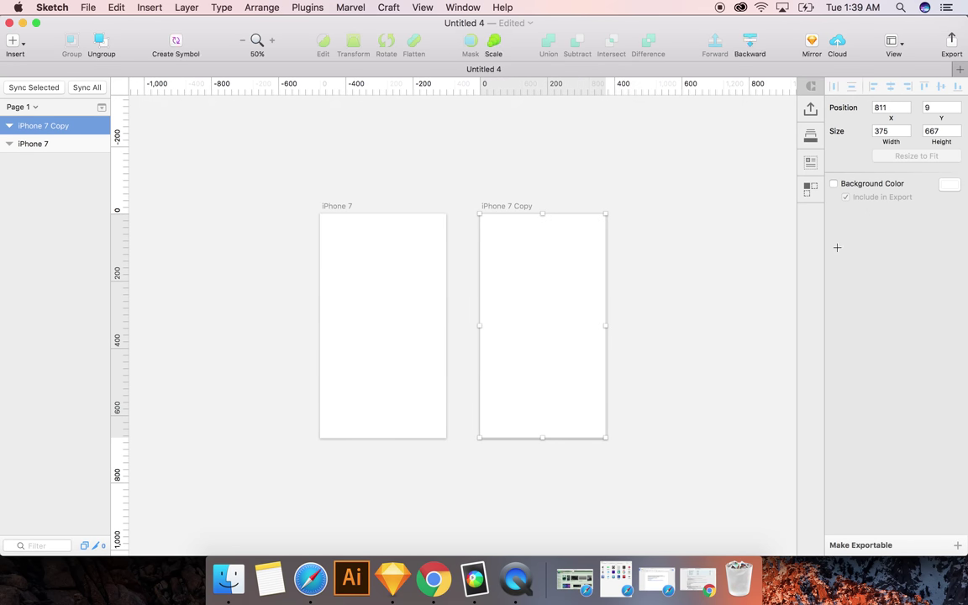
key(a)
click(866, 210)
key(a)
click(856, 209)
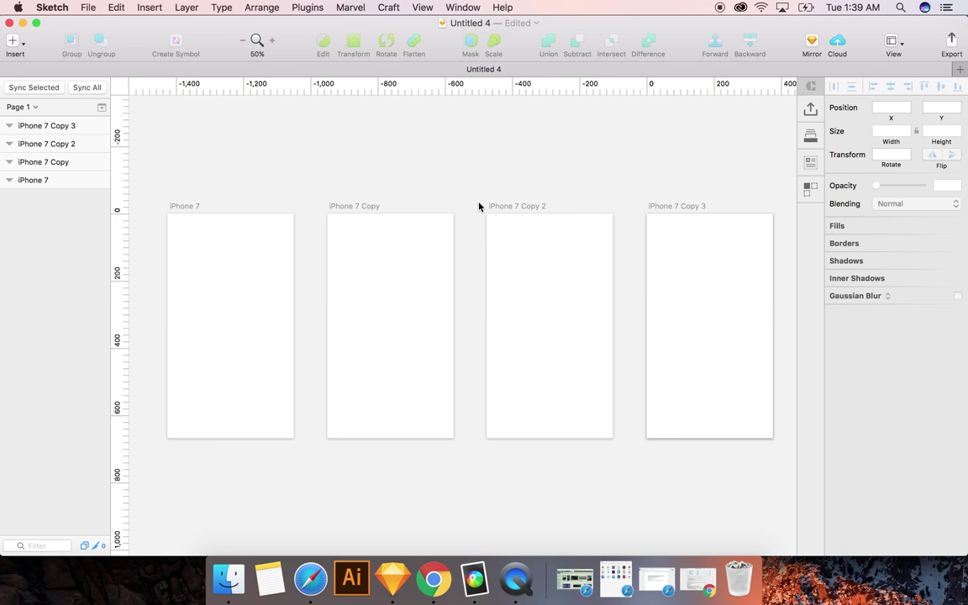
Draw a 375 x 44 px header rectangle across the top of the first iPhone 7 artboard
key(super+=)
scroll(479, 207, left, 2)
key(super+-)
key(super+plus)
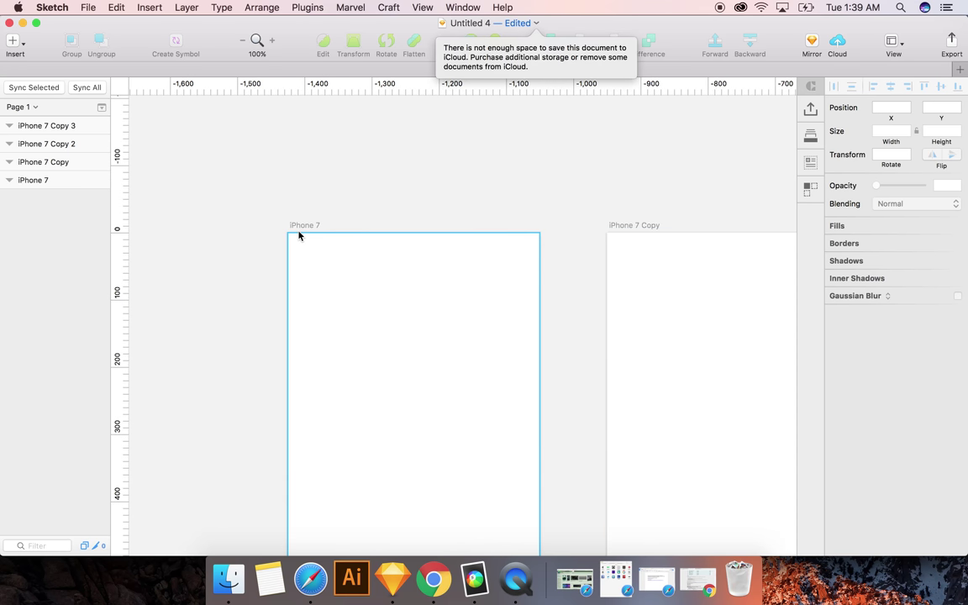
click(298, 229)
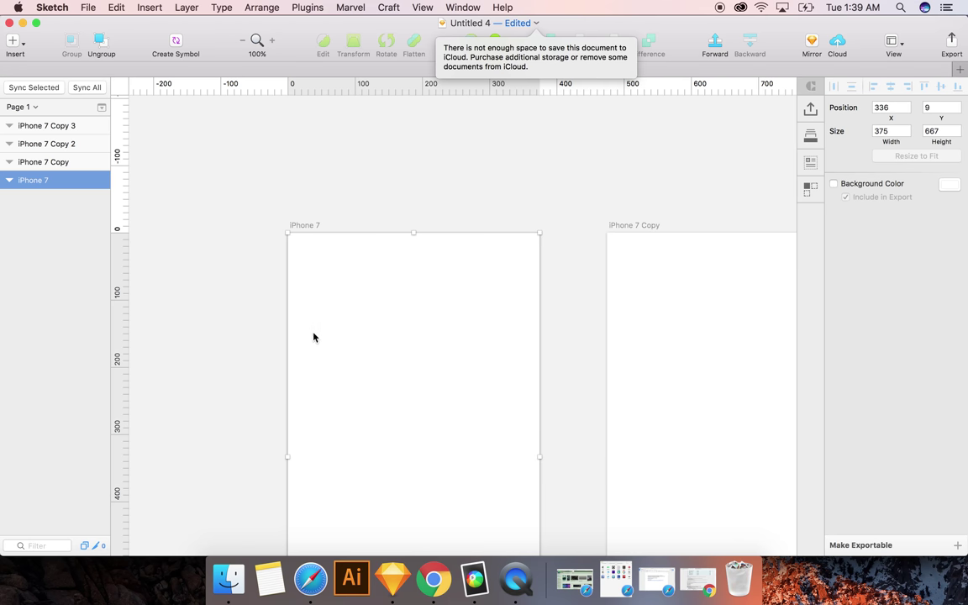
key(r)
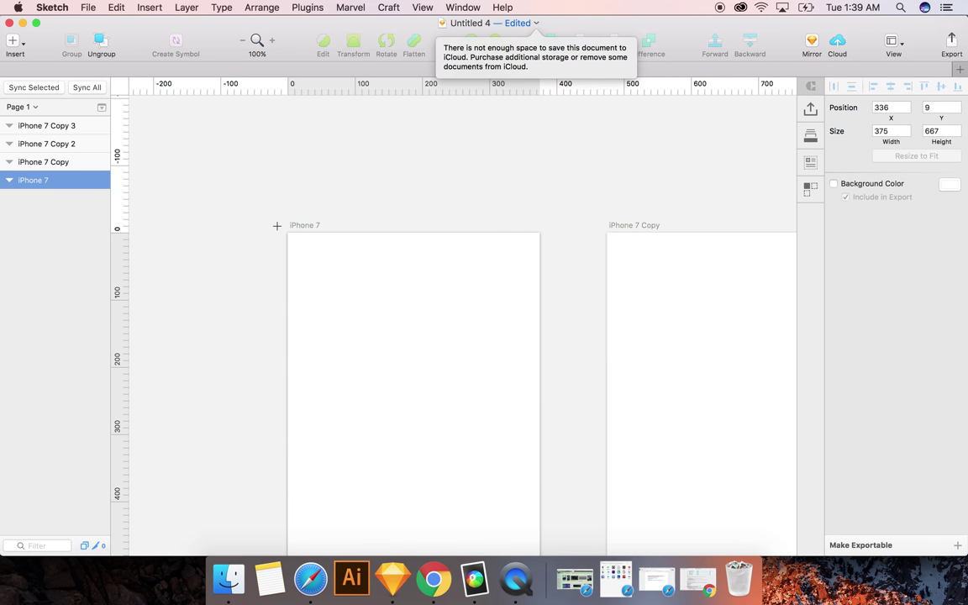
mouse_move(284, 232)
mouse_down()
mouse_move(557, 290)
mouse_move(540, 261)
mouse_up()
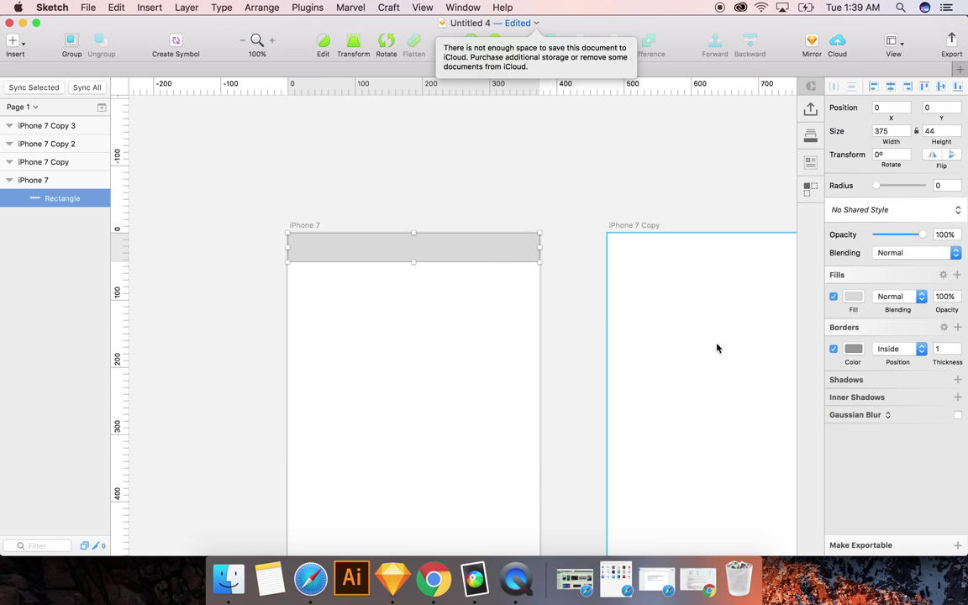
Set the header rectangle's border thickness to 0 and turn its border off
click(941, 348)
text(5)
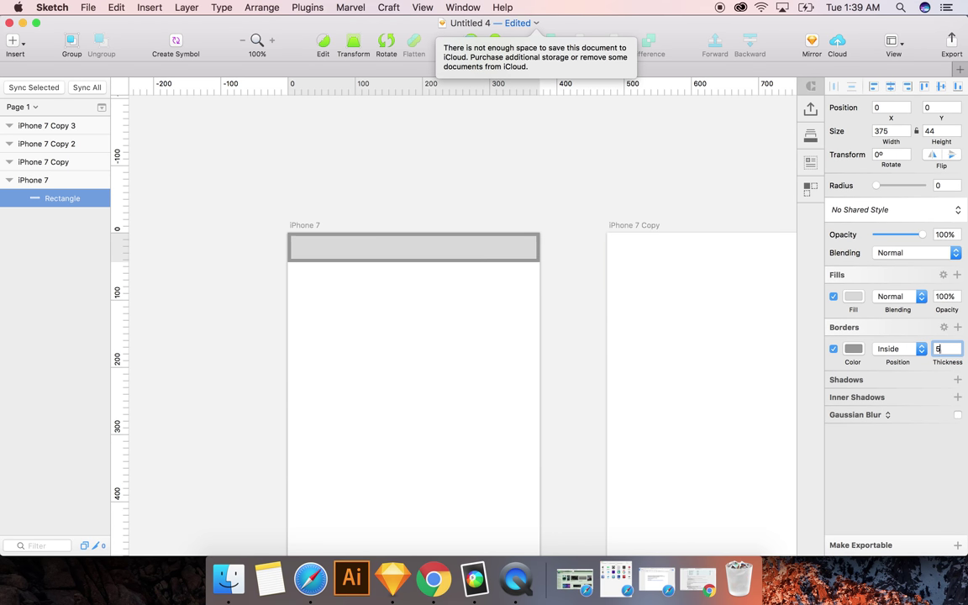
key(BackSpace)
text(0)
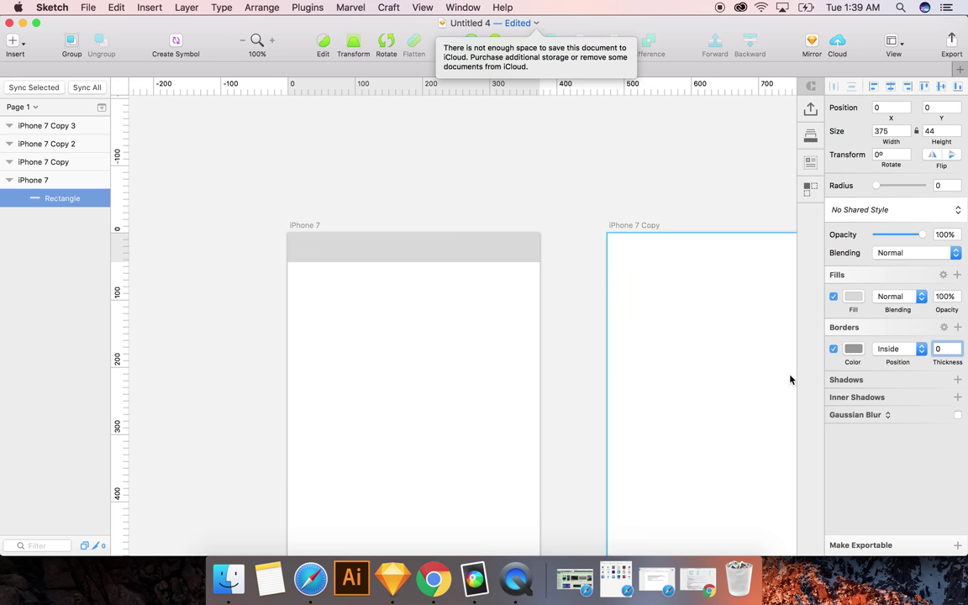
click(833, 351)
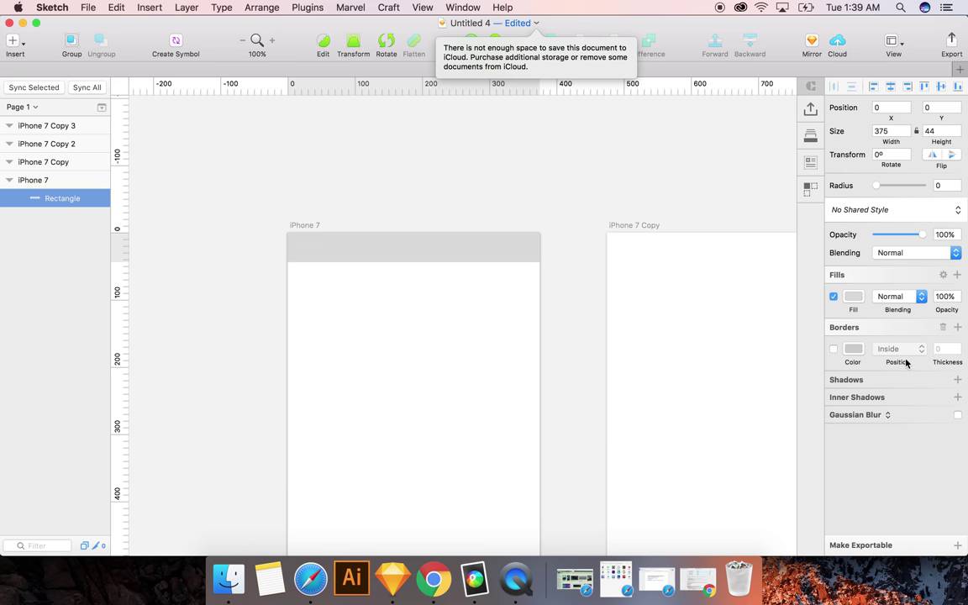
Change the header rectangle's fill to the light teal 6DD1C7
click(853, 296)
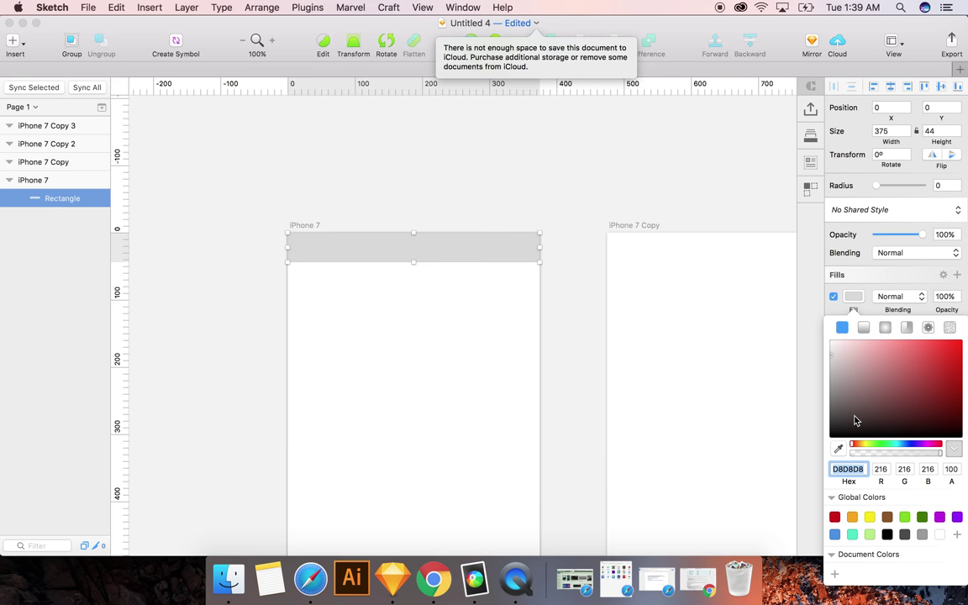
click(896, 444)
mouse_move(900, 370)
mouse_down()
mouse_move(944, 390)
mouse_move(942, 341)
mouse_move(933, 389)
mouse_move(895, 374)
mouse_up()
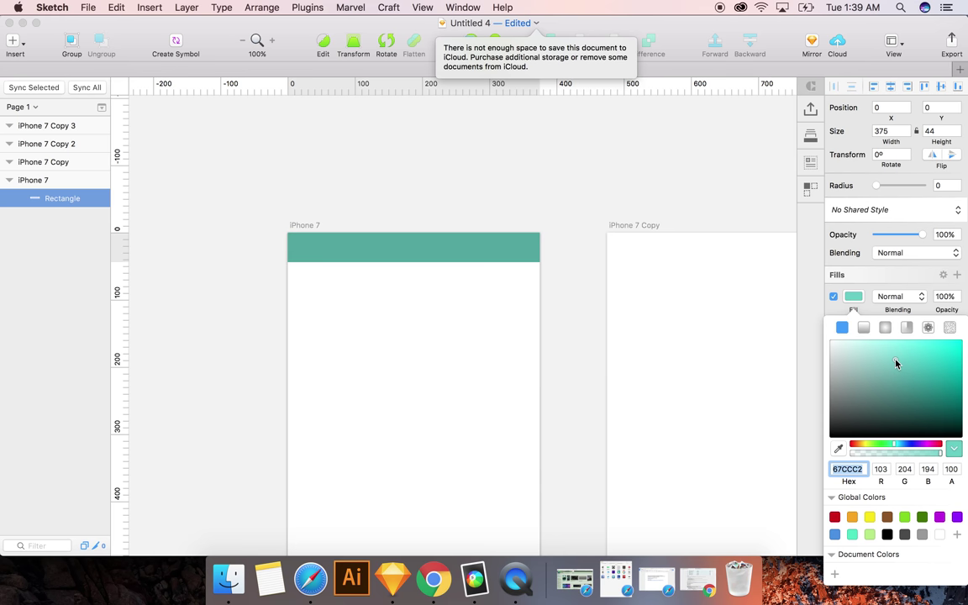
click(895, 360)
key(BackSpace)
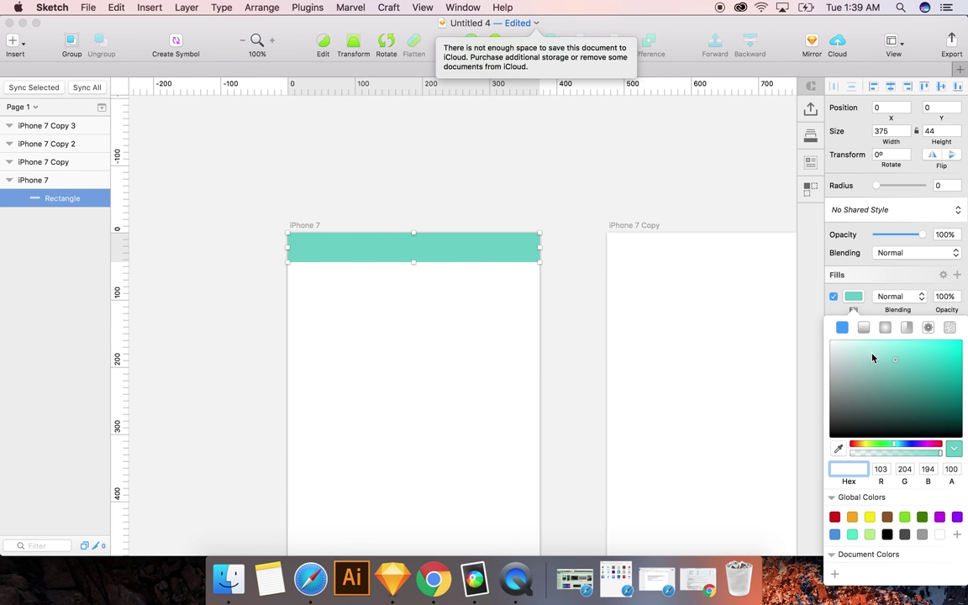
drag(872, 358, 894, 361)
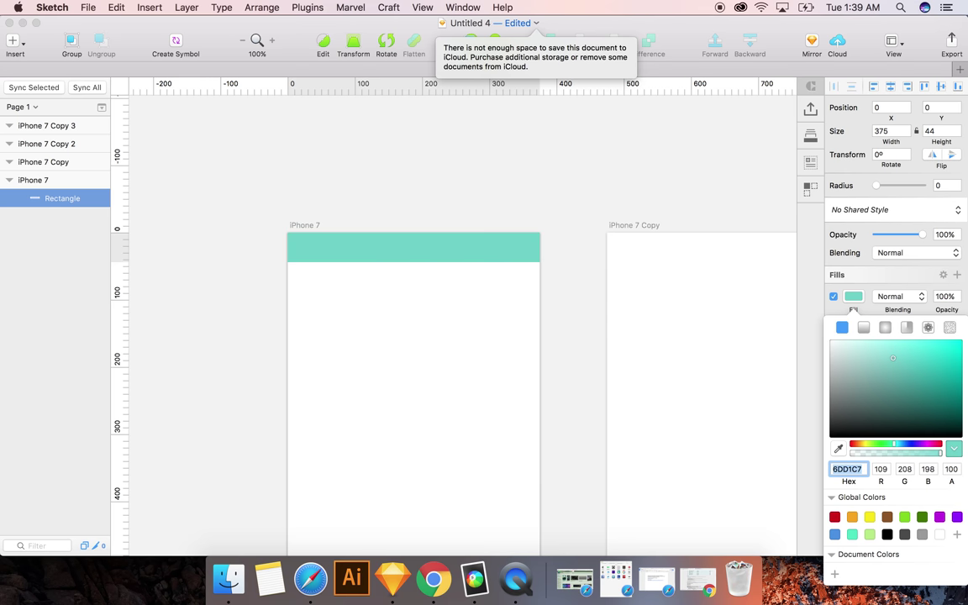
click(587, 216)
Add the title text "My App" in the middle of the teal header
scroll(361, 227, down, 1)
key(t)
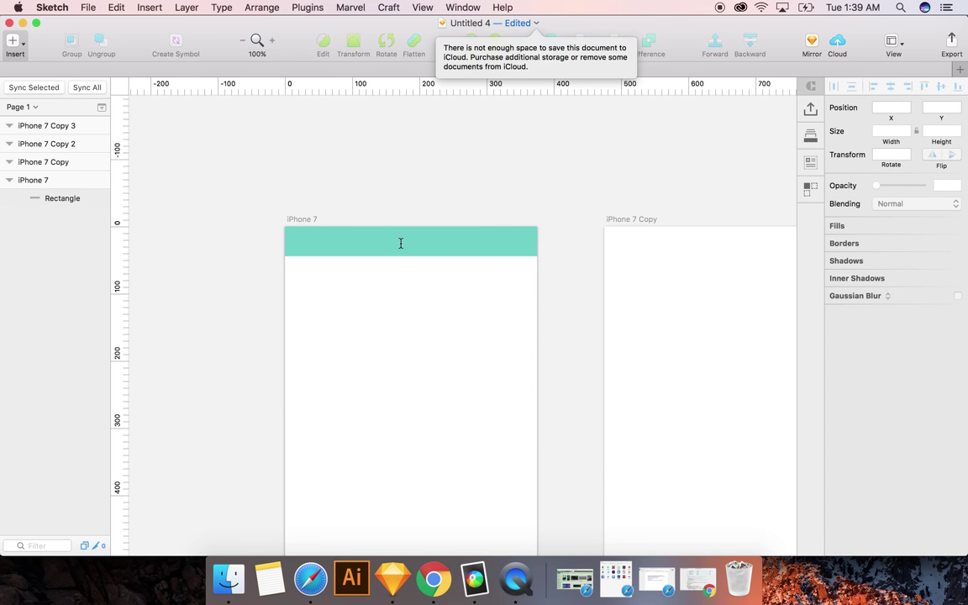
click(400, 241)
text(APP)
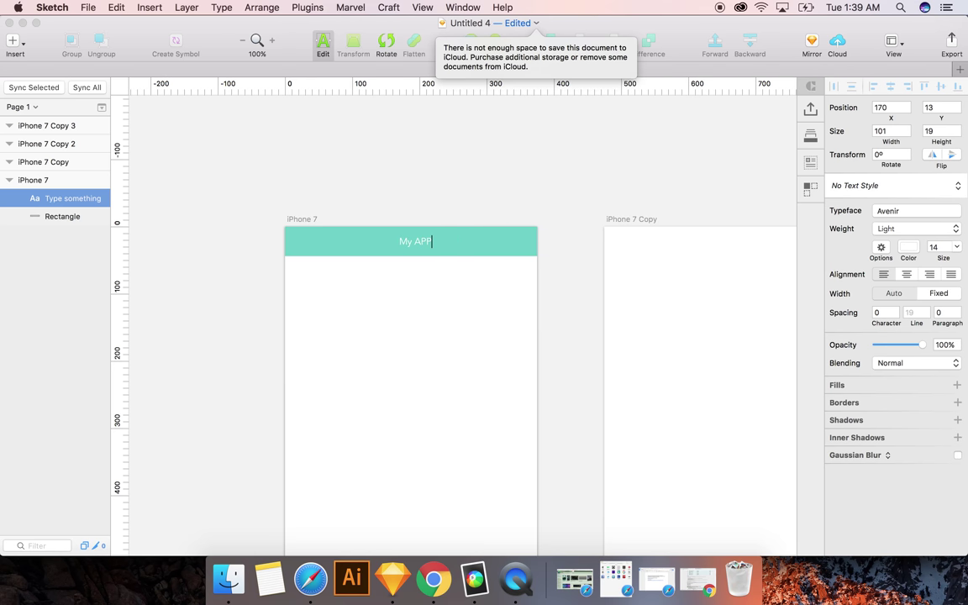
key(BackSpace)
key(BackSpace)
key(Escape)
click(484, 337)
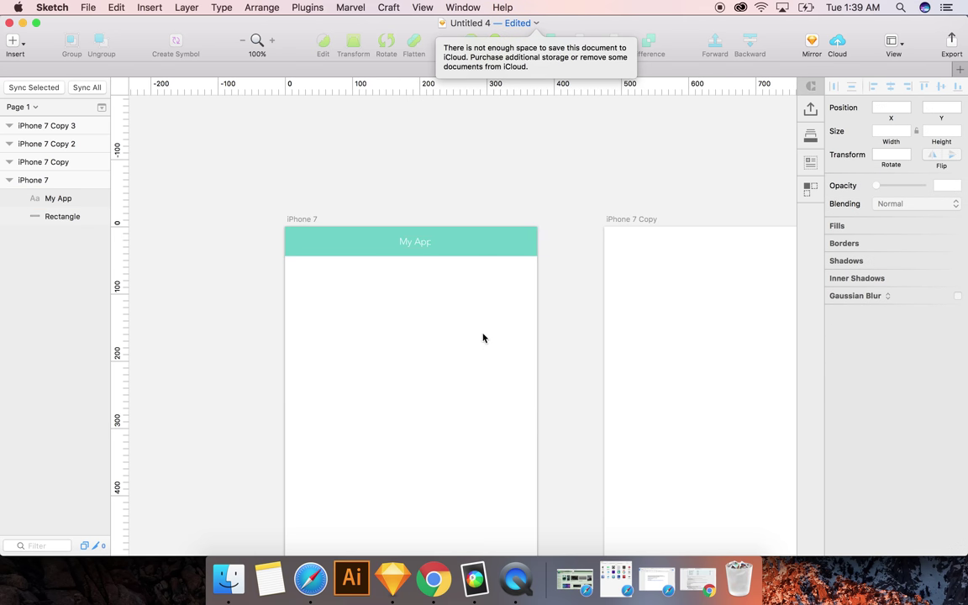
Center the "My App" title horizontally on the first iPhone 7 artboard
click(420, 250)
click(416, 243)
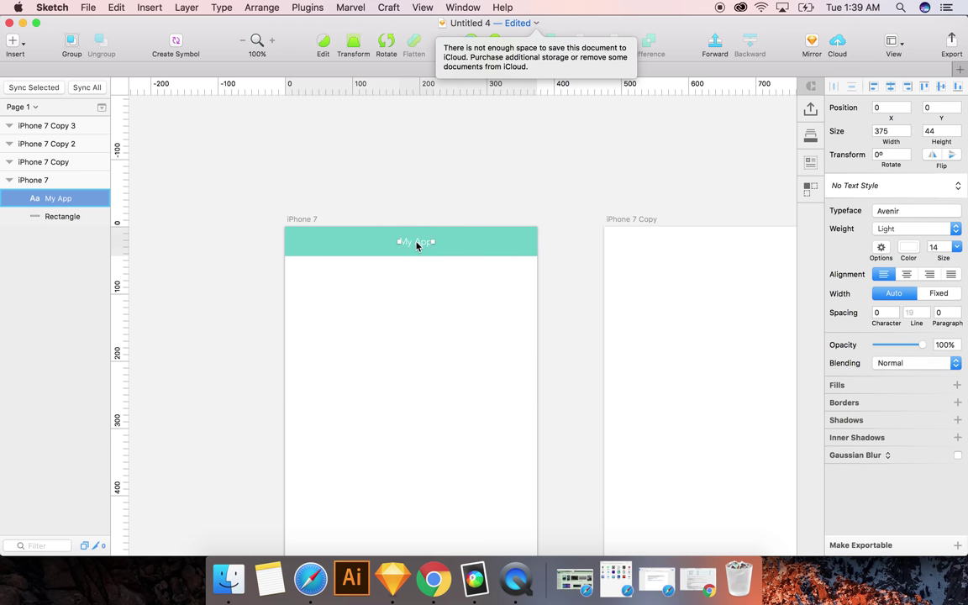
click(895, 89)
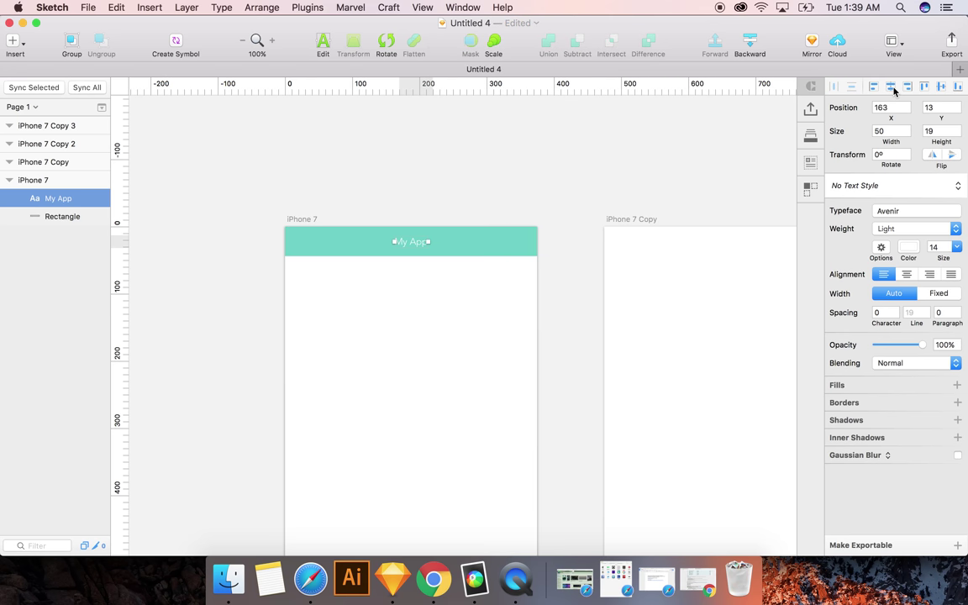
click(469, 190)
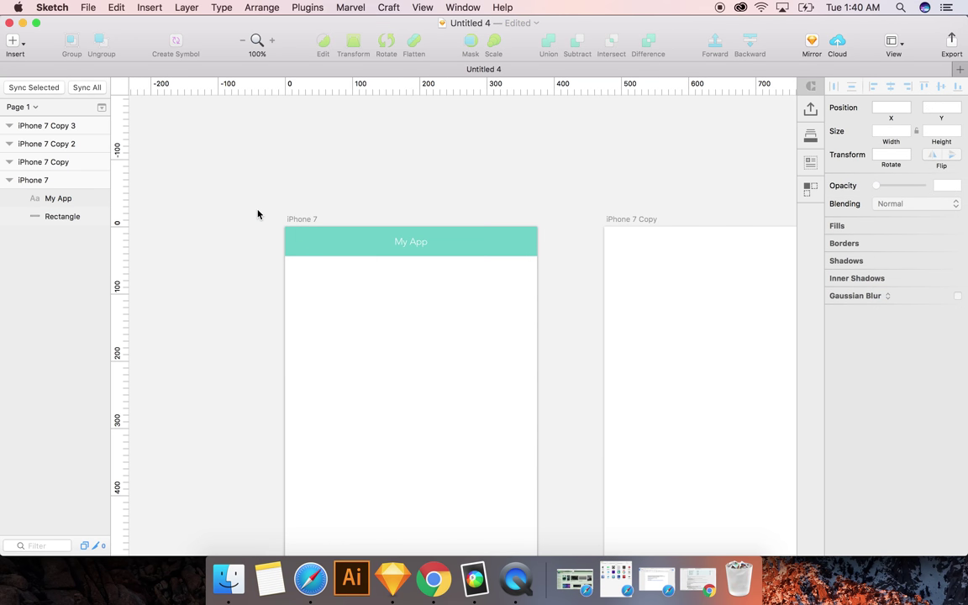
Draw a thin rectangle about 34 x 2 px near the upper-left corner of the teal header
key(super+plus)
scroll(257, 212, up, 3)
scroll(257, 212, left, 3)
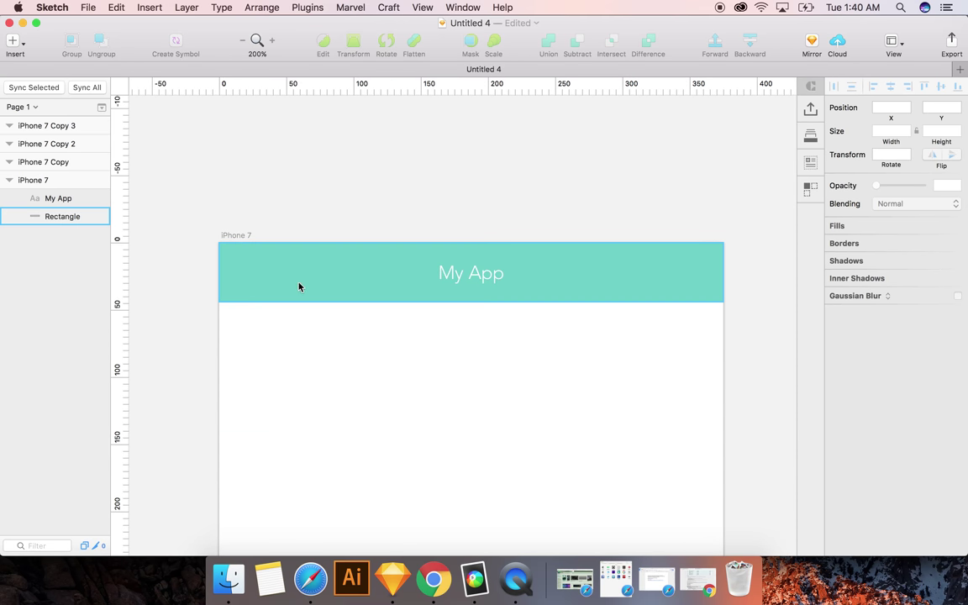
key(r)
mouse_move(234, 254)
mouse_down()
mouse_move(291, 267)
mouse_move(295, 258)
mouse_move(273, 255)
mouse_up()
Fill the thin header bar with white FFFFFF and turn its border off
click(853, 297)
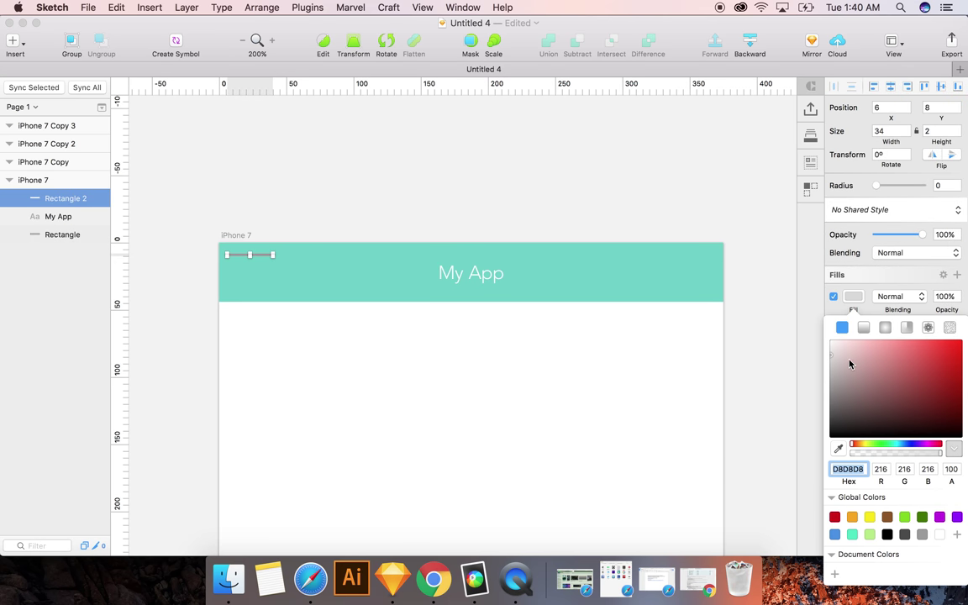
drag(849, 364, 758, 281)
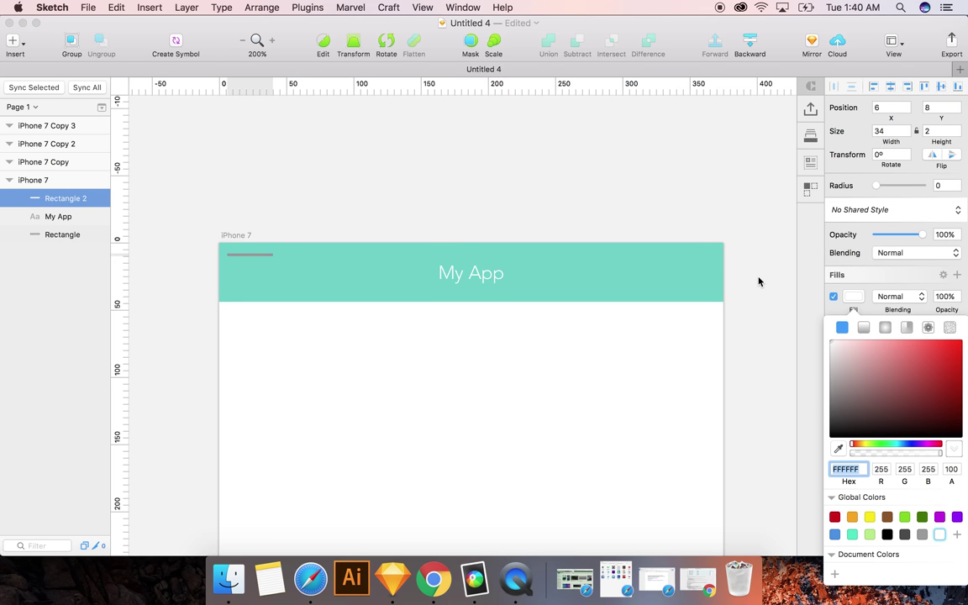
click(843, 308)
click(833, 349)
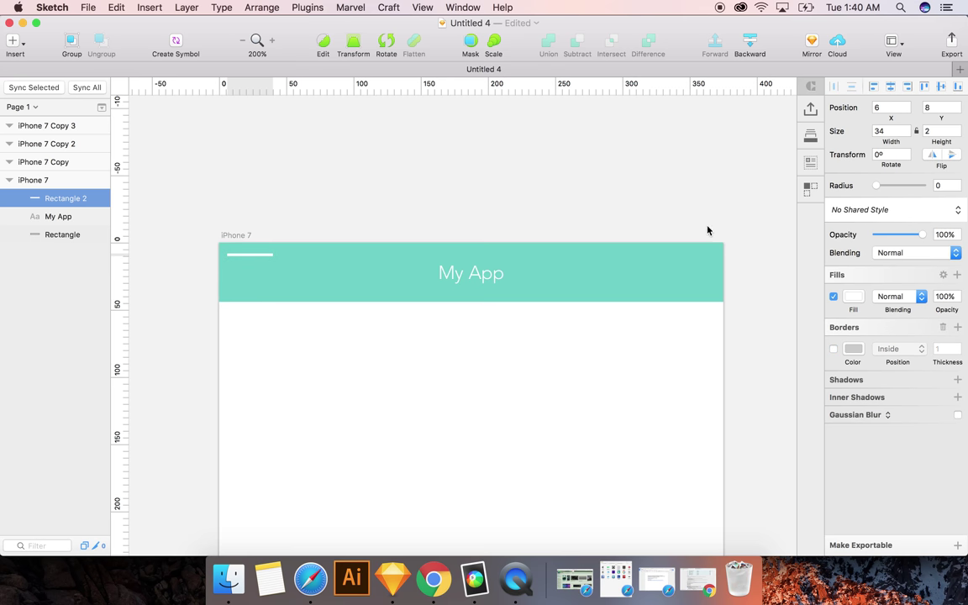
Shorten the white bar in the header first to 32 px and finally to 23 px wide
click(270, 256)
click(266, 254)
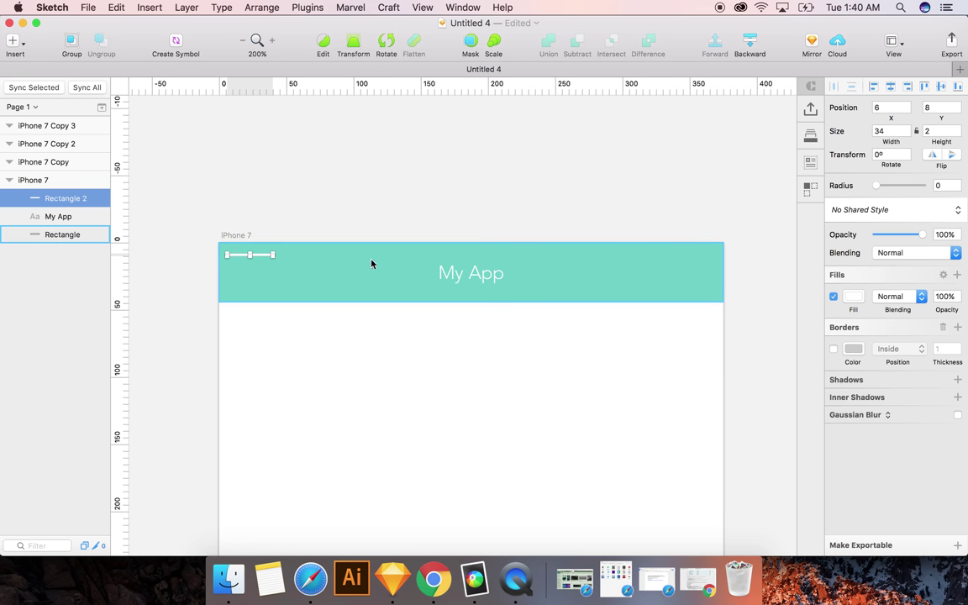
click(889, 130)
text(32)
key(Return)
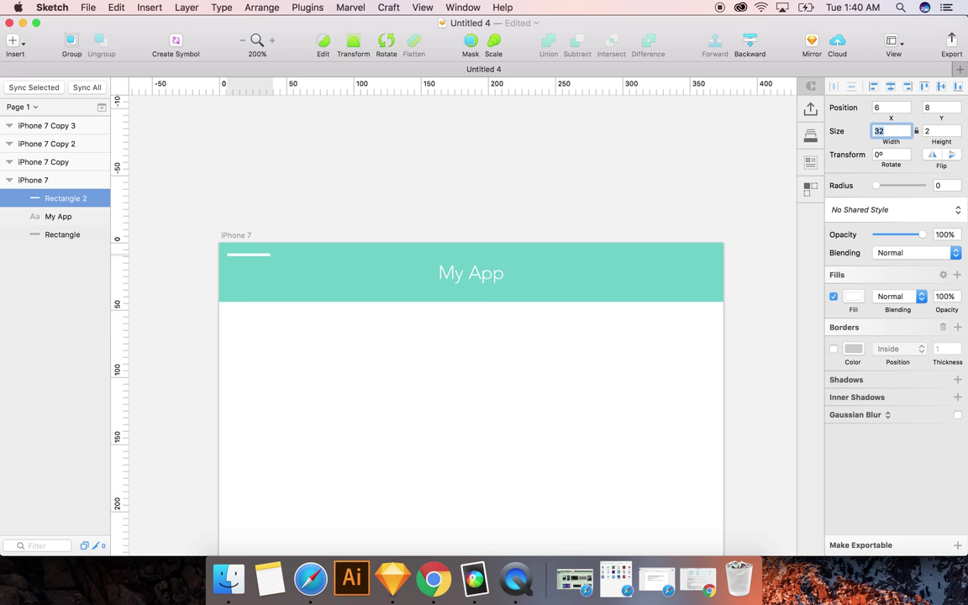
click(444, 216)
click(252, 259)
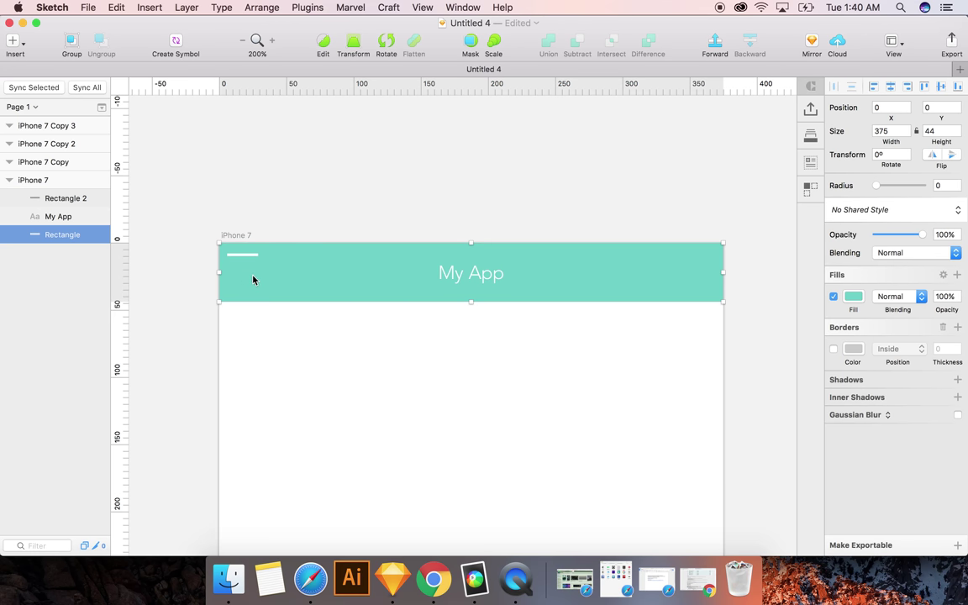
Nudge the white bar to about X 9, Y 10 near the header's upper-left corner
click(242, 254)
key(shift+Down)
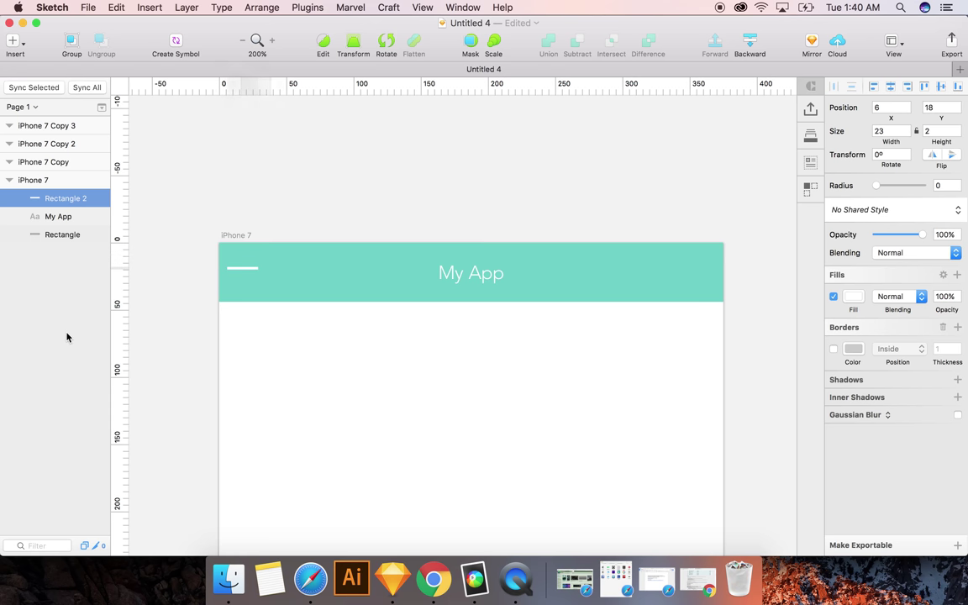
key(shift+Up)
key(Right)
key(Right)
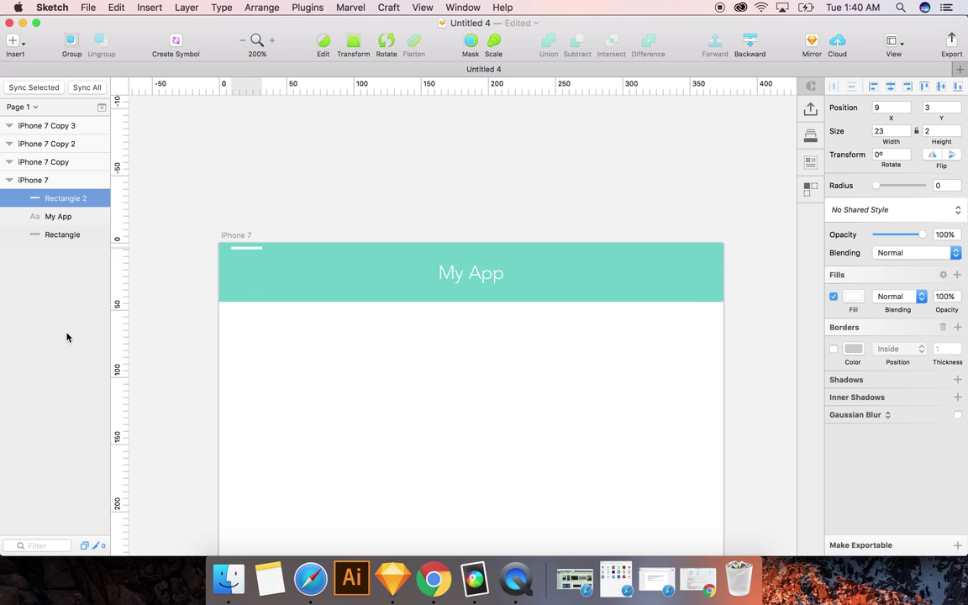
key(Left)
key(Down)
key(Down)
key(shift+Right)
key(shift+Right)
key(shift+Right)
key(shift+Right)
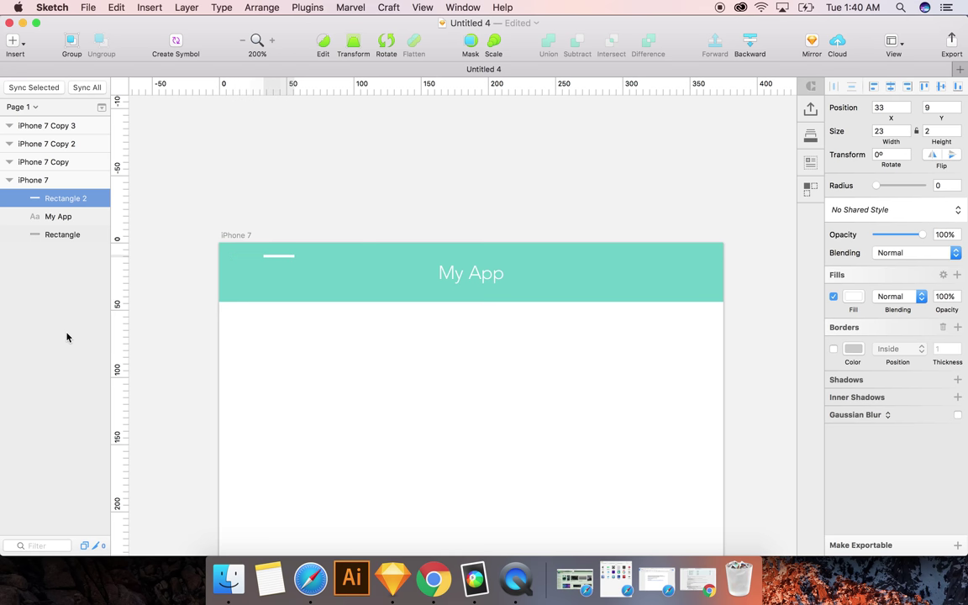
key(shift+Left)
key(shift+Left)
key(shift+Left)
key(shift+Left)
key(shift+Left)
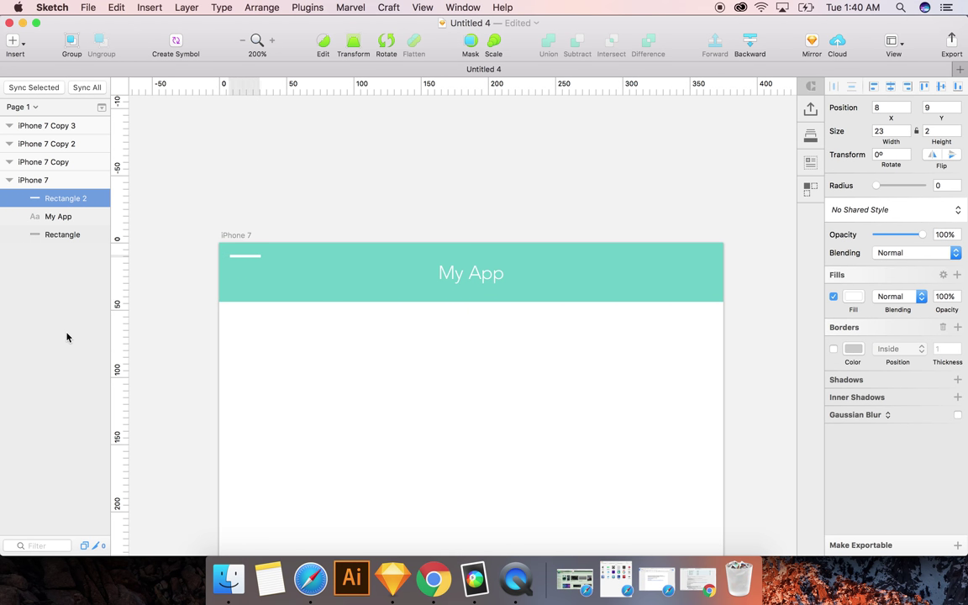
key(Right)
key(Down)
click(360, 190)
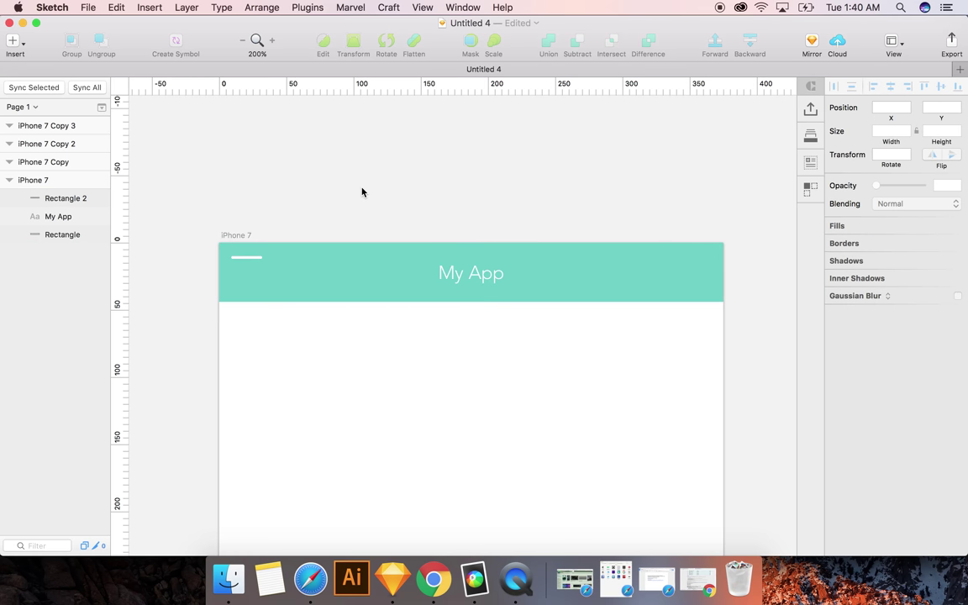
Duplicate the white bar twice downward at even 6 px spacing to form a three-line menu icon in the header
scroll(412, 197, left, 2)
key(super+plus)
scroll(411, 195, left, 5)
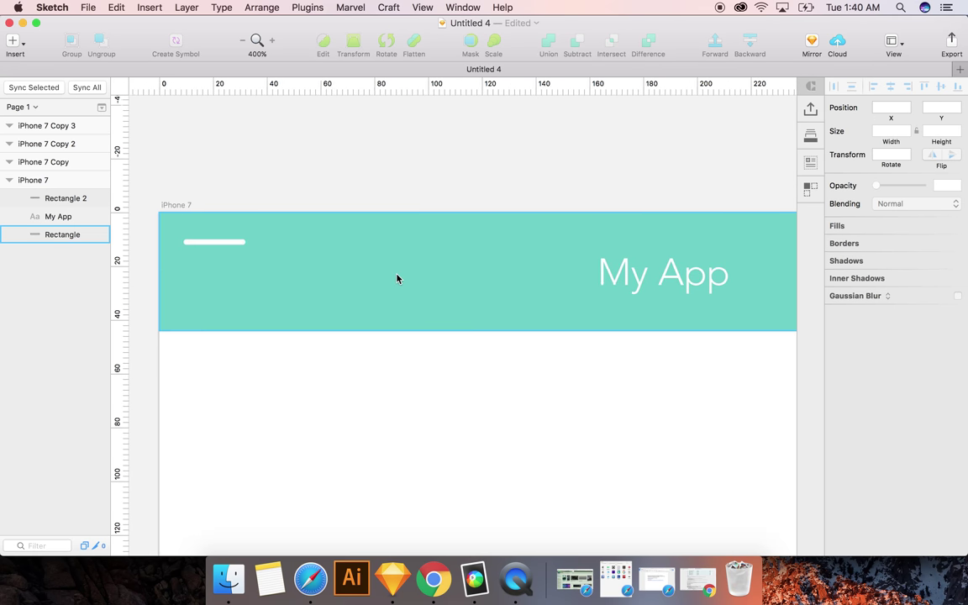
click(275, 245)
drag(275, 245, 275, 258)
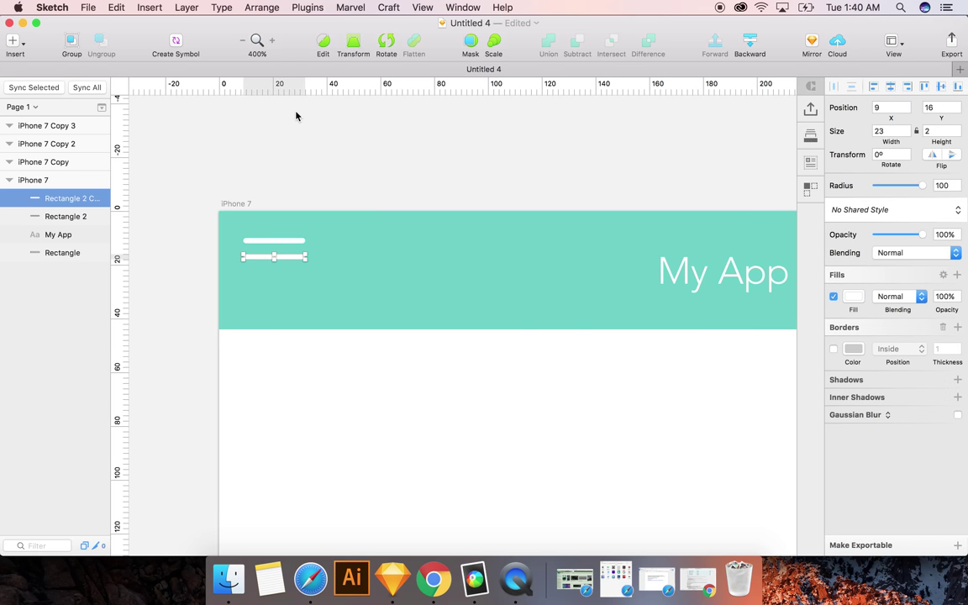
key(super+d)
click(158, 246)
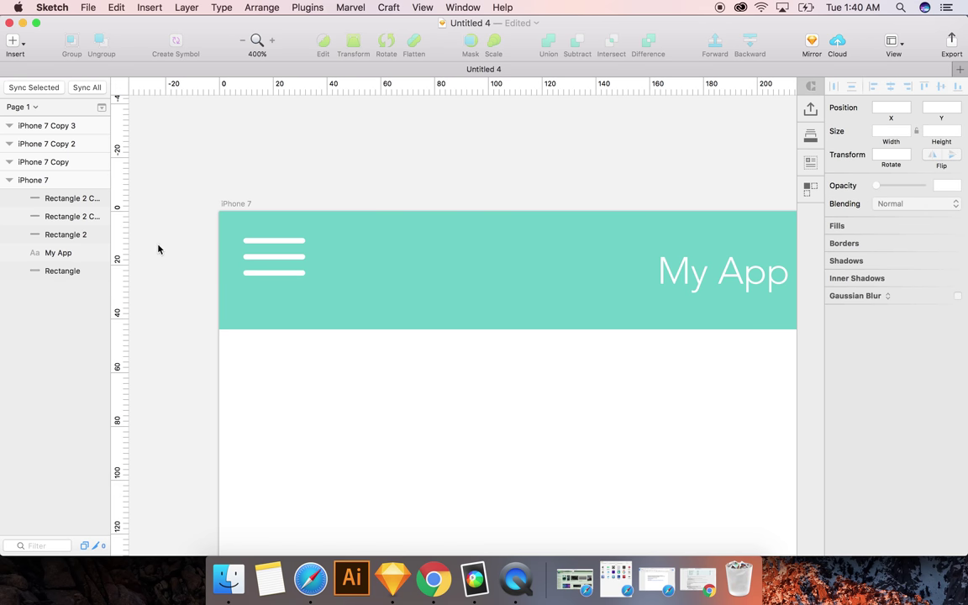
Move all three white bars together to about X 15, with the topmost bar at about Y 13
drag(184, 231, 380, 302)
drag(359, 205, 404, 334)
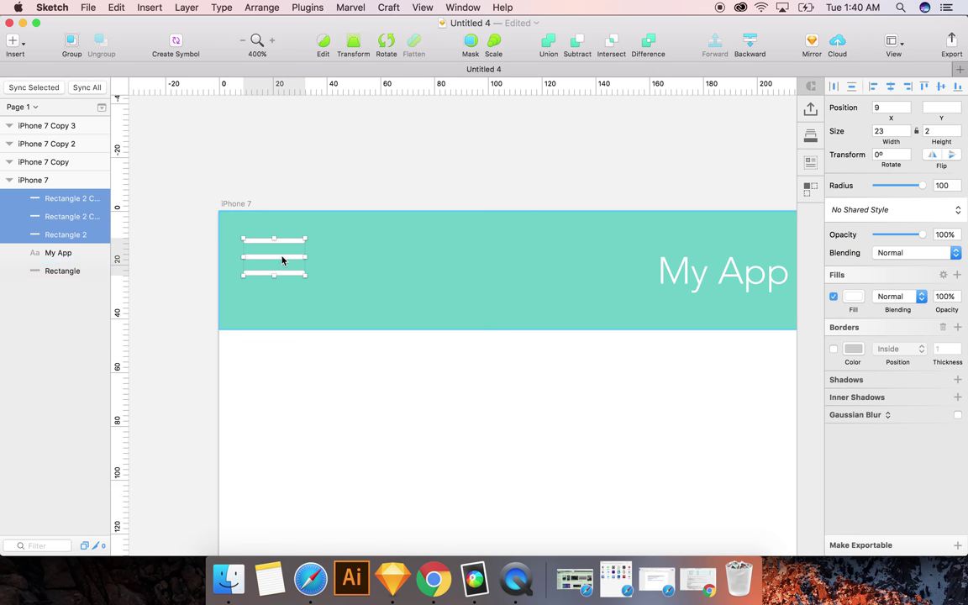
drag(278, 261, 293, 270)
Group the three white bars of the menu icon, without the teal header rectangle
right_click(298, 244)
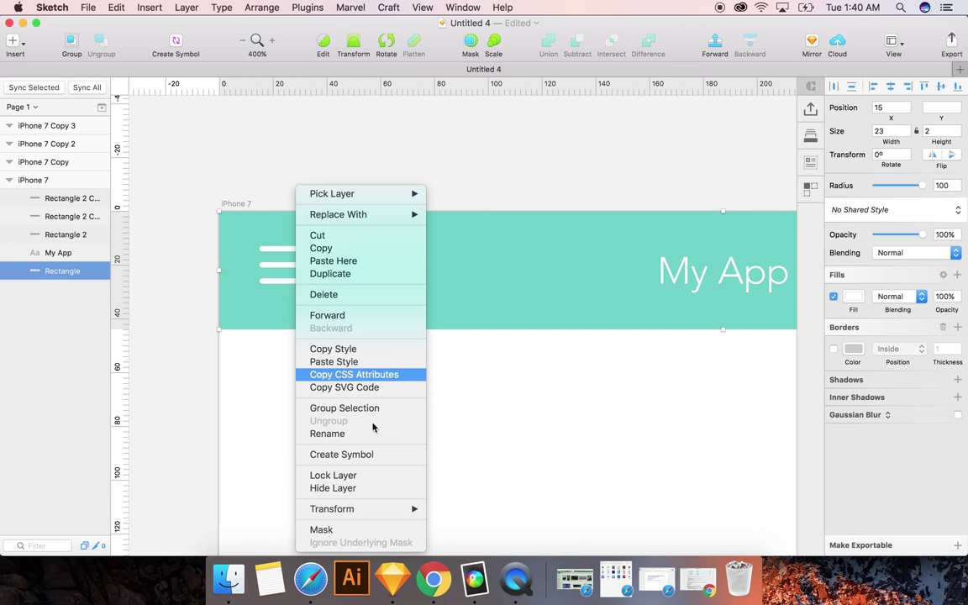
click(186, 309)
drag(175, 239, 356, 319)
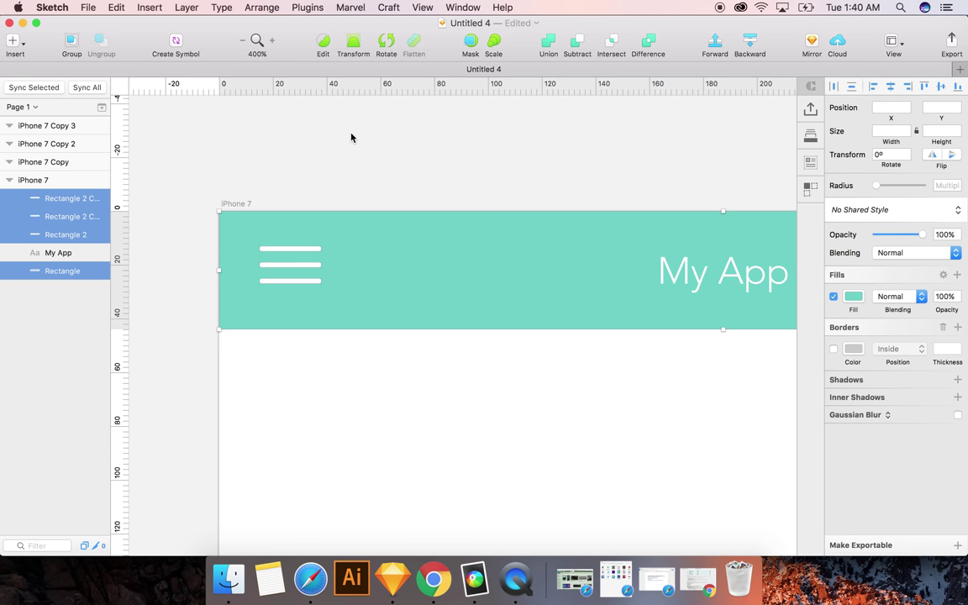
right_click(311, 267)
click(353, 248)
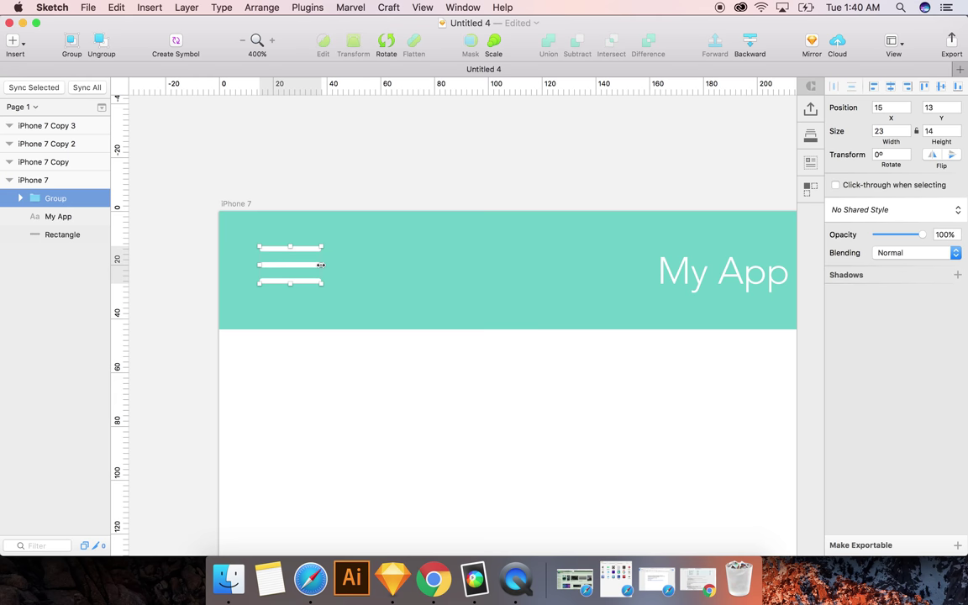
Resize the menu icon group to about 22 x 13 px and center it vertically in the teal header
drag(321, 265, 387, 272)
key(super+z)
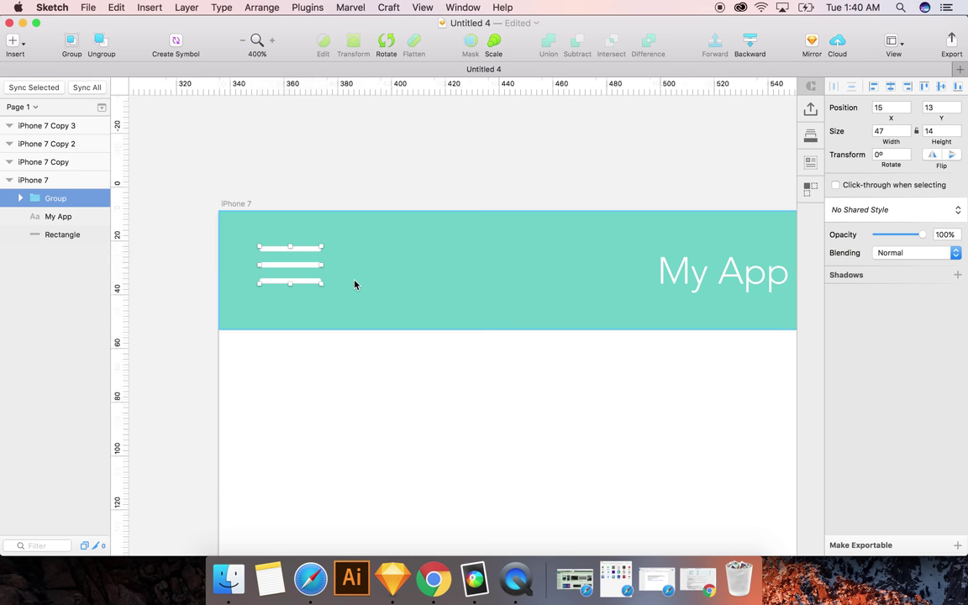
mouse_move(320, 282)
mouse_down()
mouse_move(369, 325)
mouse_move(319, 295)
mouse_up()
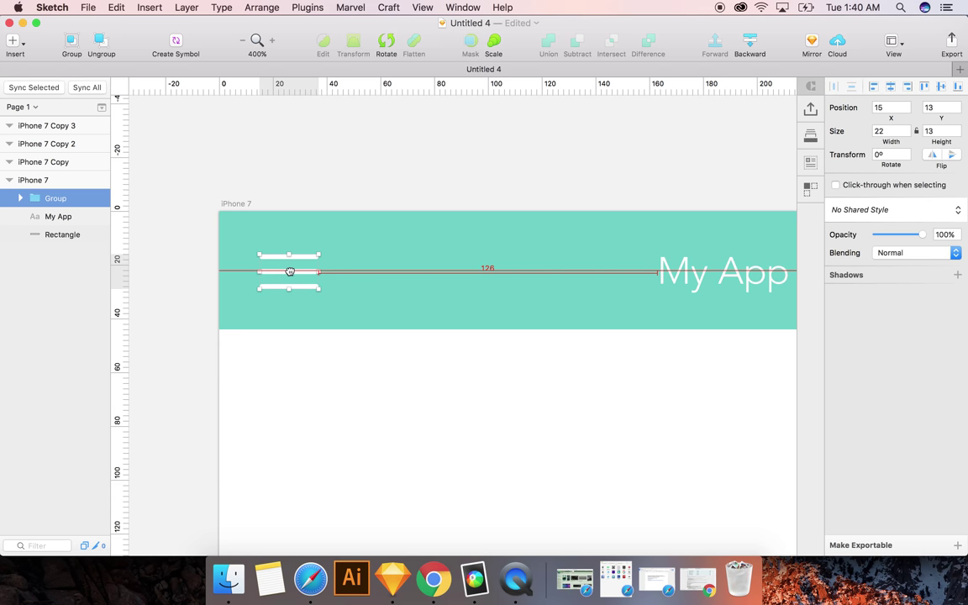
click(287, 153)
Group the menu icon, the My App title and the teal header rectangle together
scroll(291, 159, right, 3)
scroll(290, 159, right, 3)
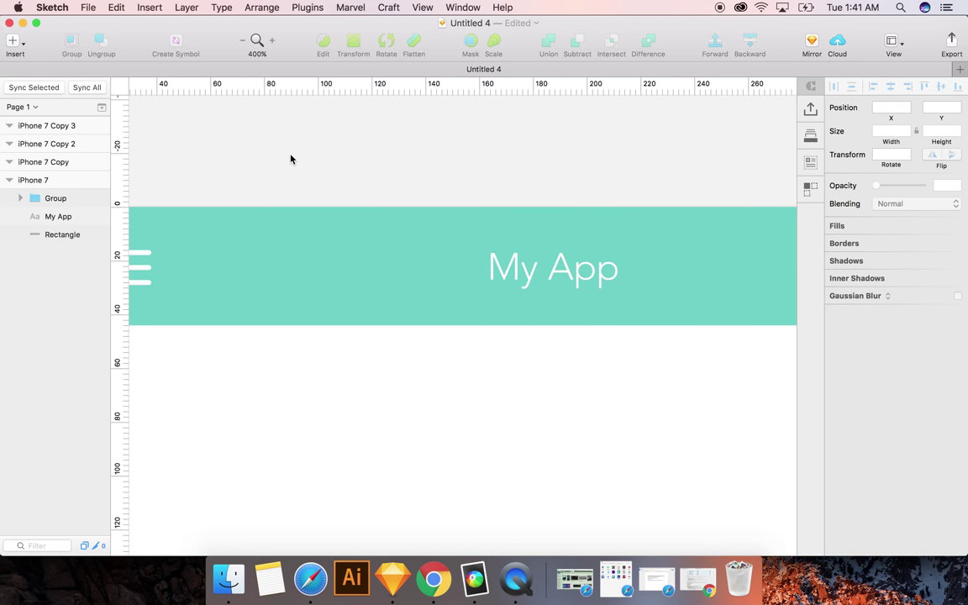
key(super+minus)
click(288, 308)
shift+click(631, 309)
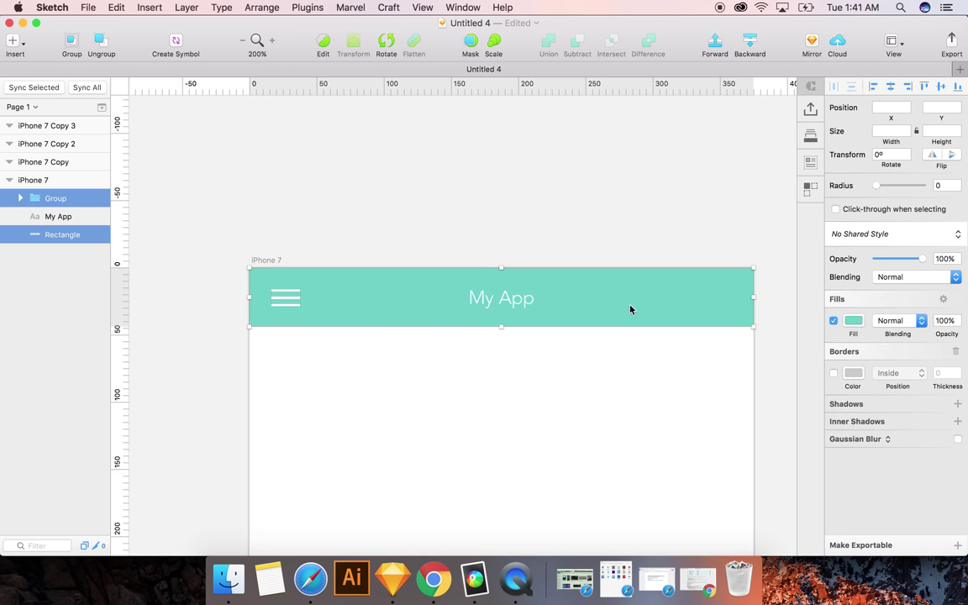
shift+click(518, 304)
right_click(624, 296)
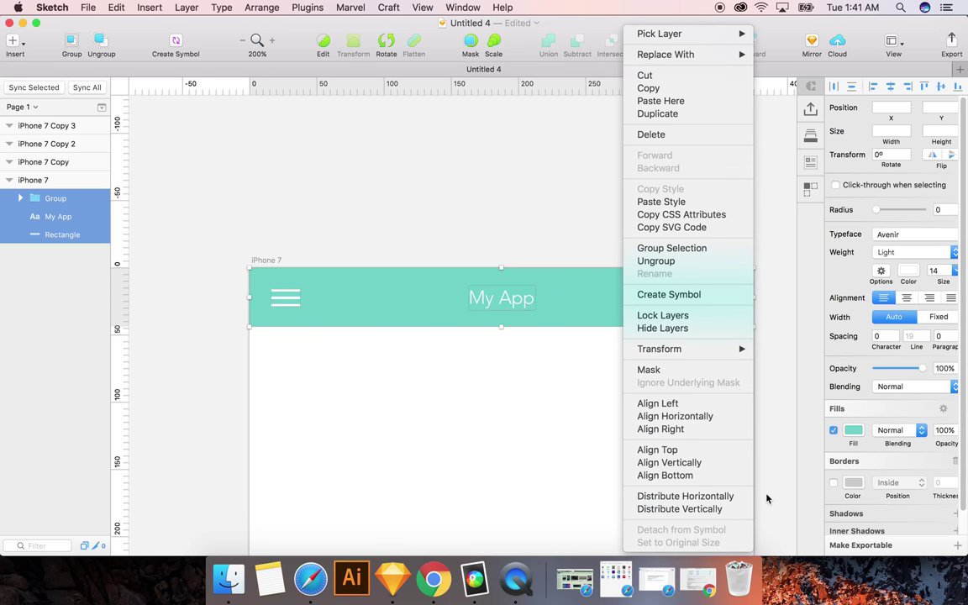
click(672, 250)
Create a symbol named Top_Bar from the header group and send it to the Symbols page
right_click(497, 307)
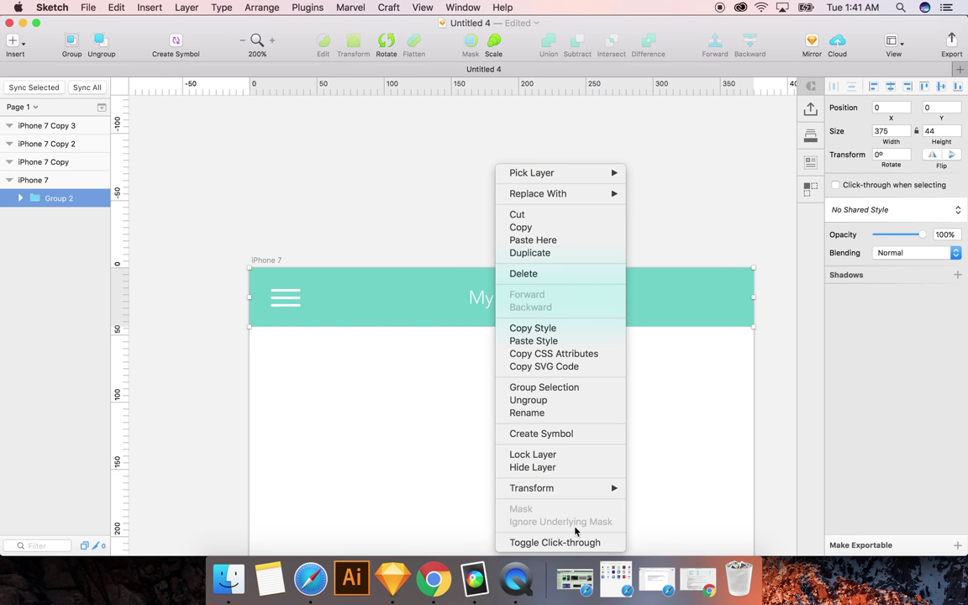
click(541, 433)
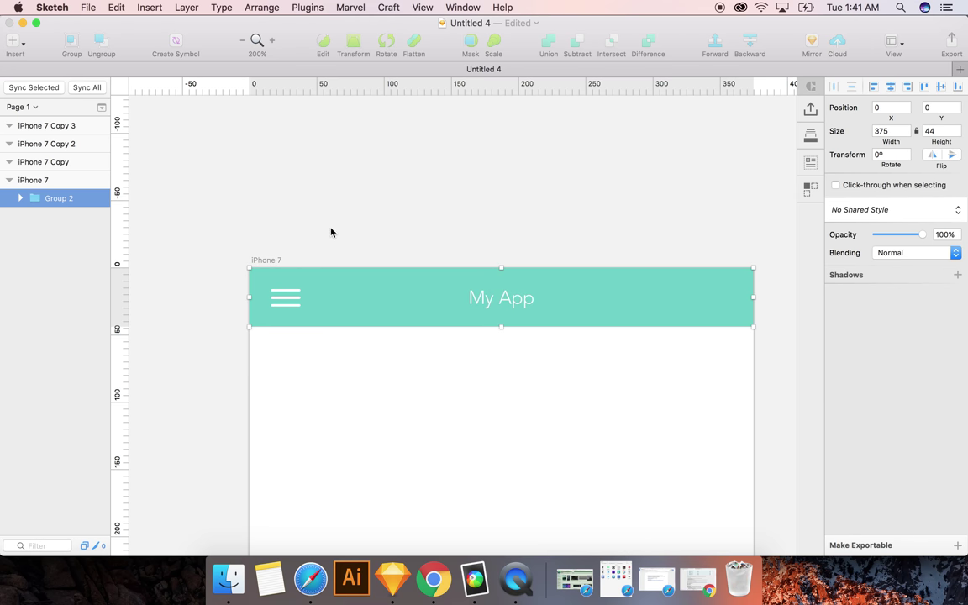
text(Tp)
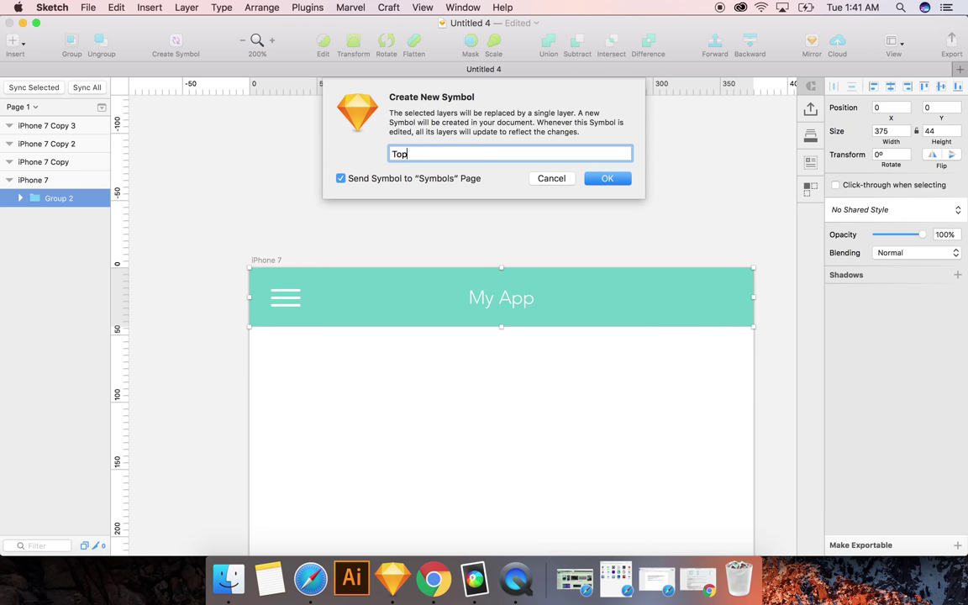
text(_Bra)
key(BackSpace)
key(BackSpace)
text(ar)
click(605, 179)
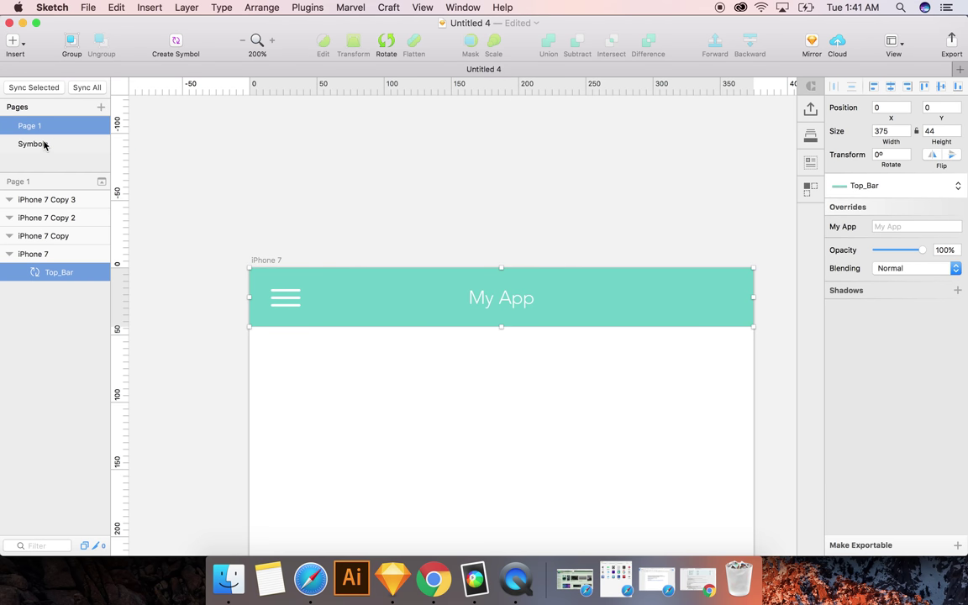
View the Top_Bar master on the Symbols page and go back to Page 1
click(45, 146)
click(27, 126)
click(44, 146)
click(32, 126)
click(549, 423)
Open the Top_Bar symbol master from its instance and change the title text to "My New App"
double_click(505, 303)
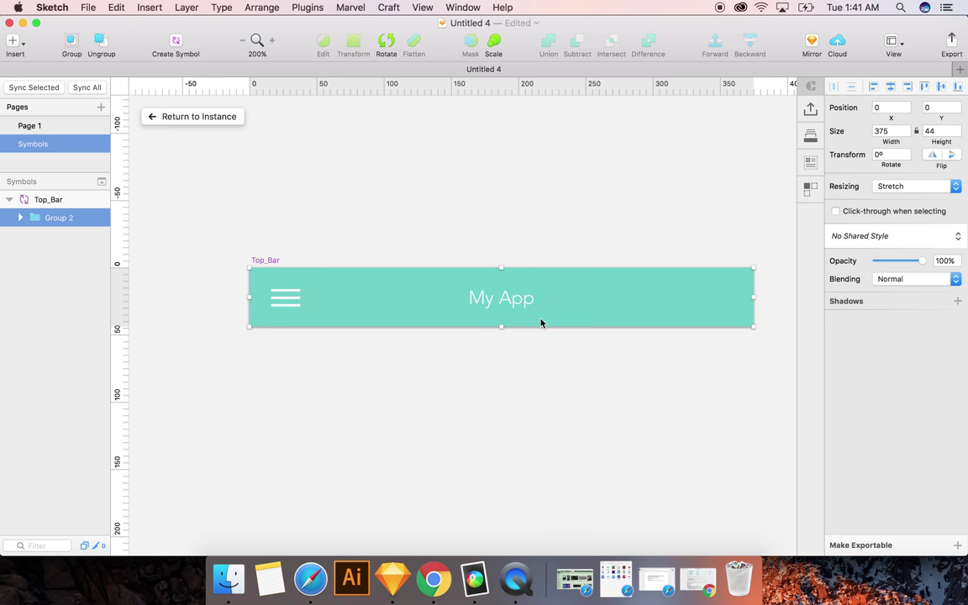
double_click(504, 301)
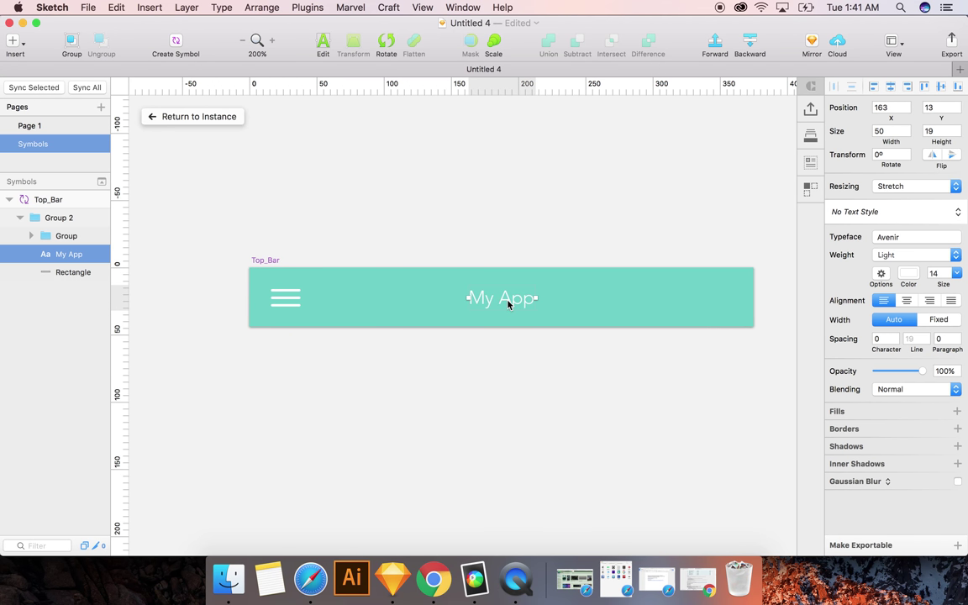
double_click(510, 300)
click(500, 298)
text(New)
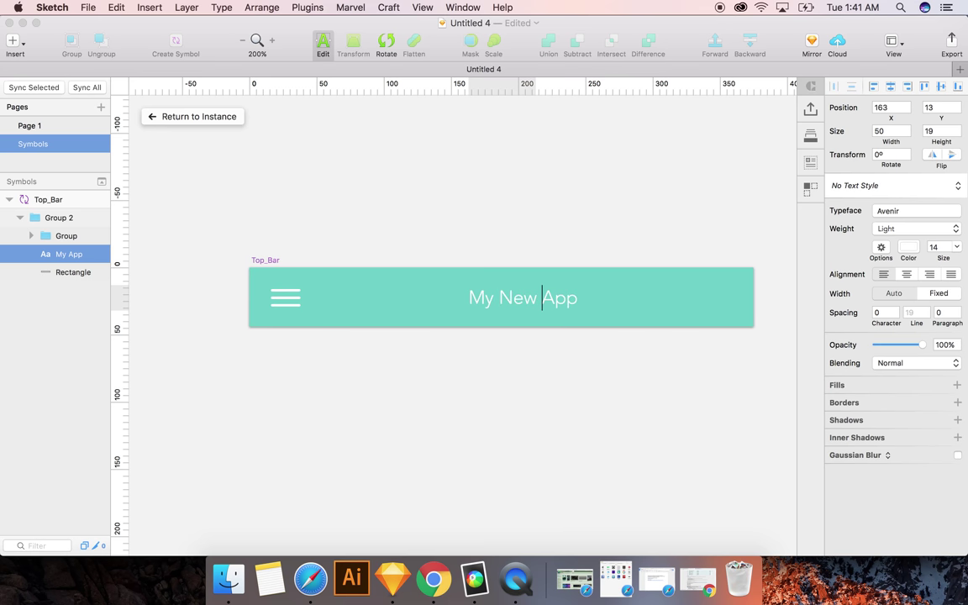
click(507, 212)
click(498, 284)
click(729, 165)
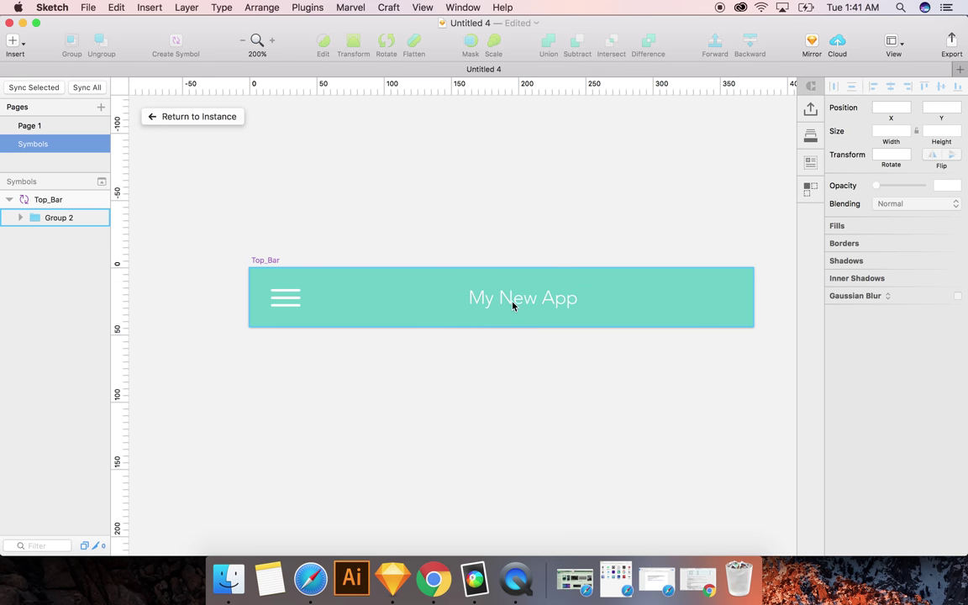
Center the My New App title horizontally in the header and return to the instance
click(517, 303)
double_click(565, 305)
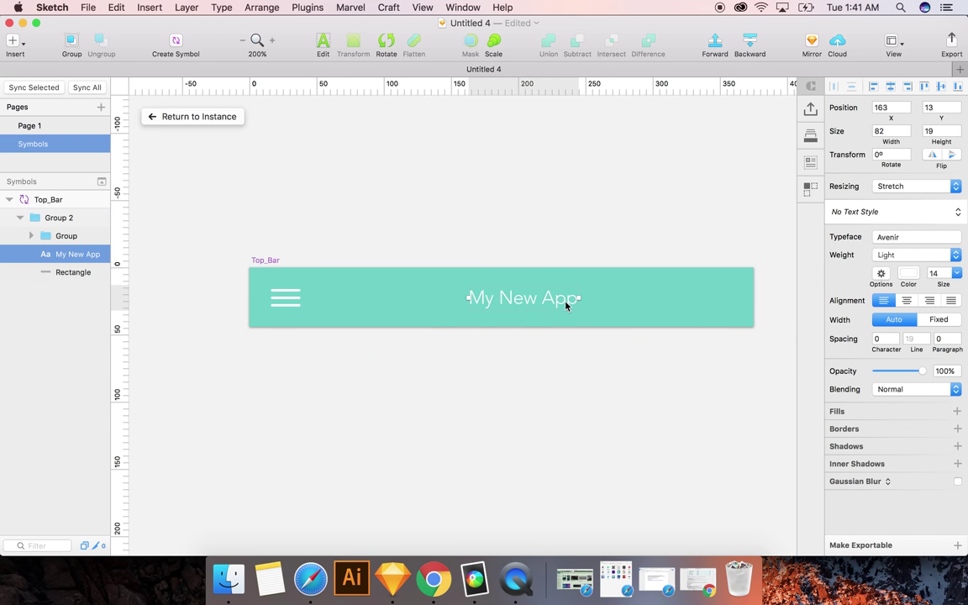
click(892, 85)
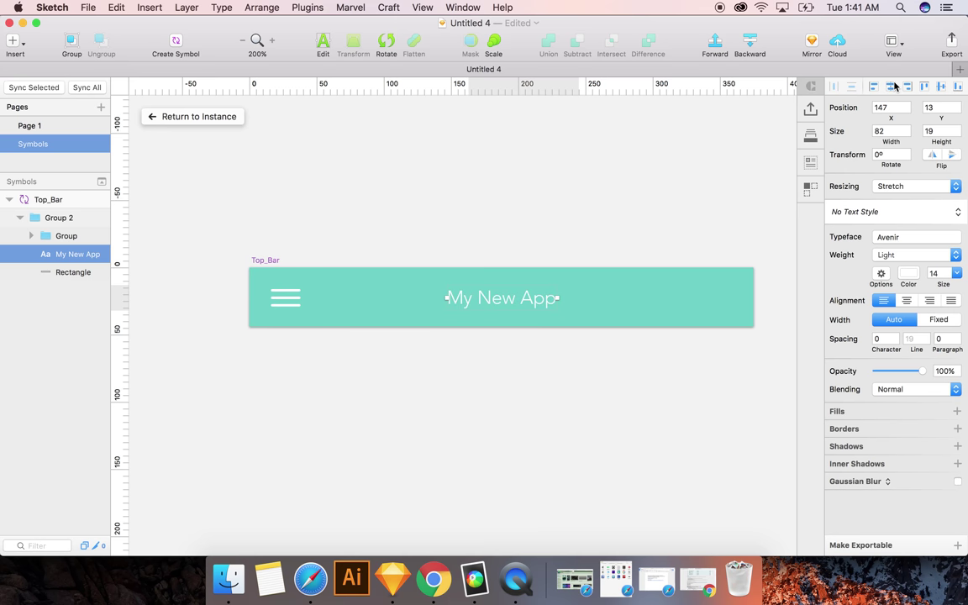
click(196, 118)
Insert the Top_Bar symbol at the top of the iPhone 7 Copy artboard, at about X -1, Y -1
key(super+minus)
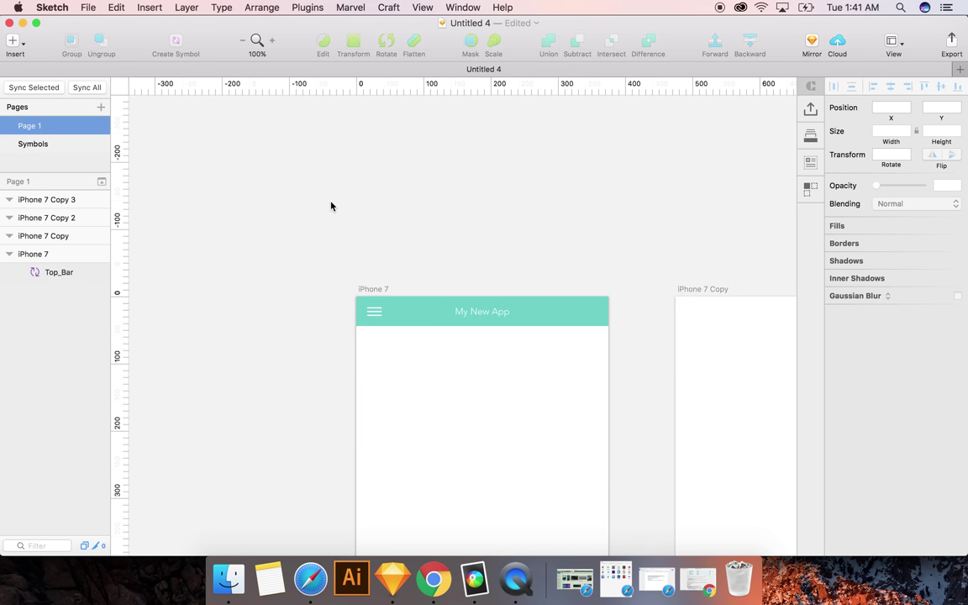
scroll(330, 205, right, 3)
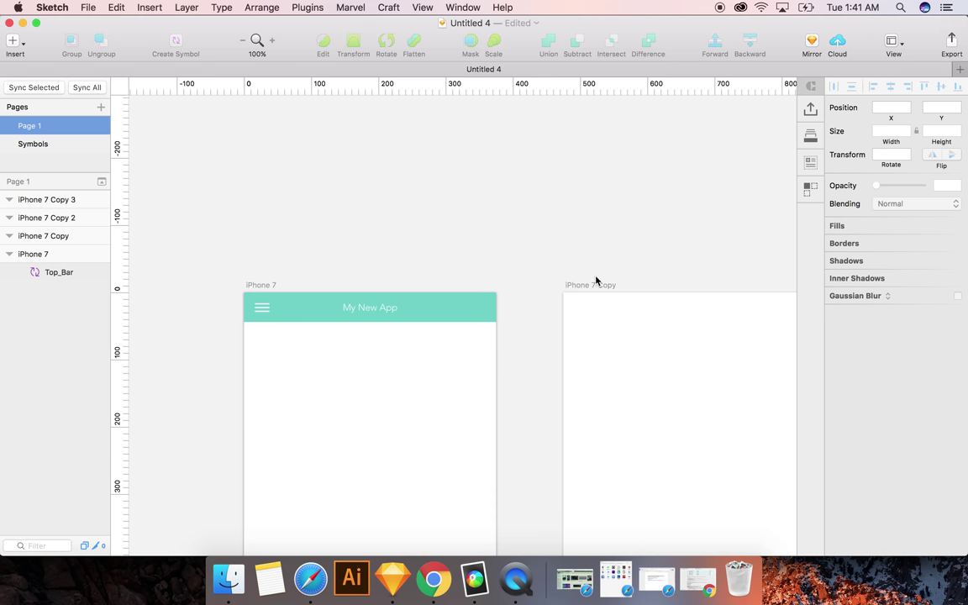
click(595, 283)
click(160, 7)
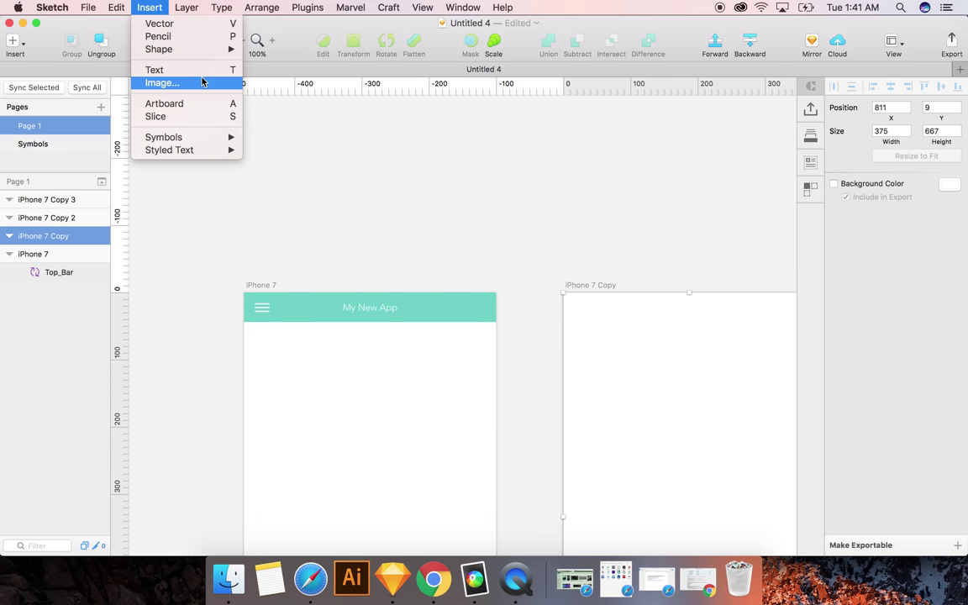
mouse_move(201, 136)
click(287, 144)
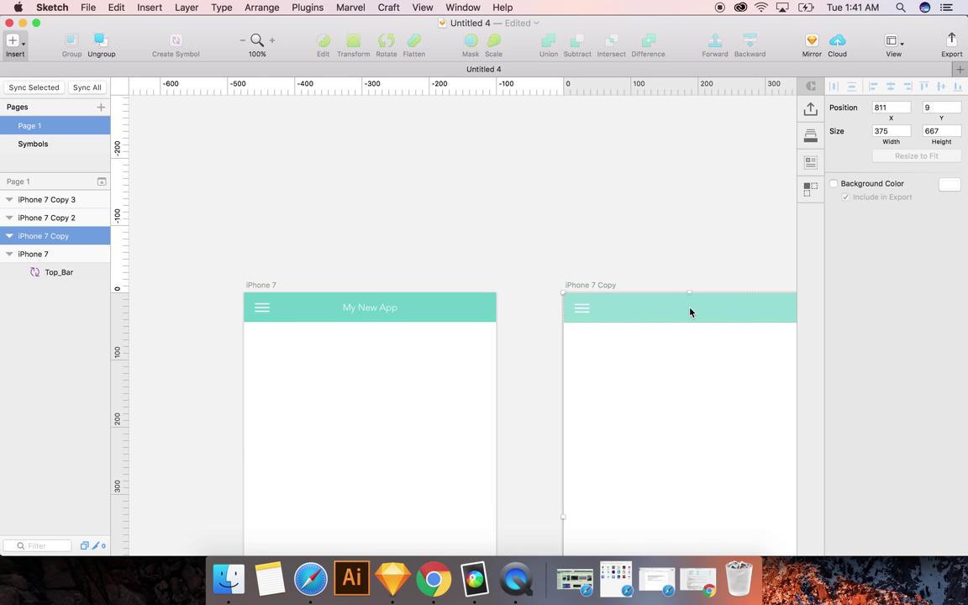
click(690, 312)
click(653, 241)
Set the position of the Top_Bar instance on the iPhone 7 Copy artboard to X 0, Y 0
scroll(649, 240, right, 10)
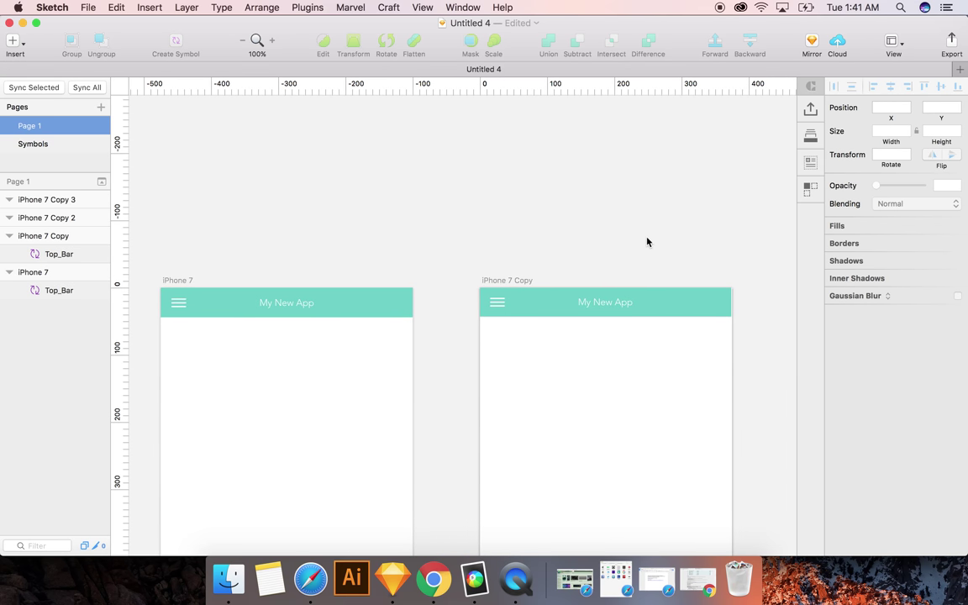
click(294, 306)
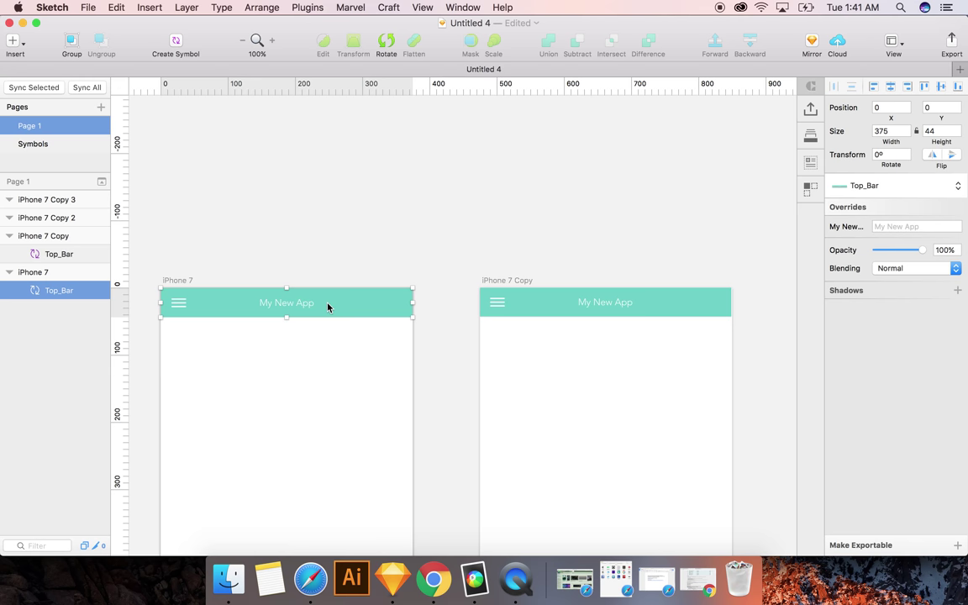
click(616, 298)
click(897, 110)
text(0)
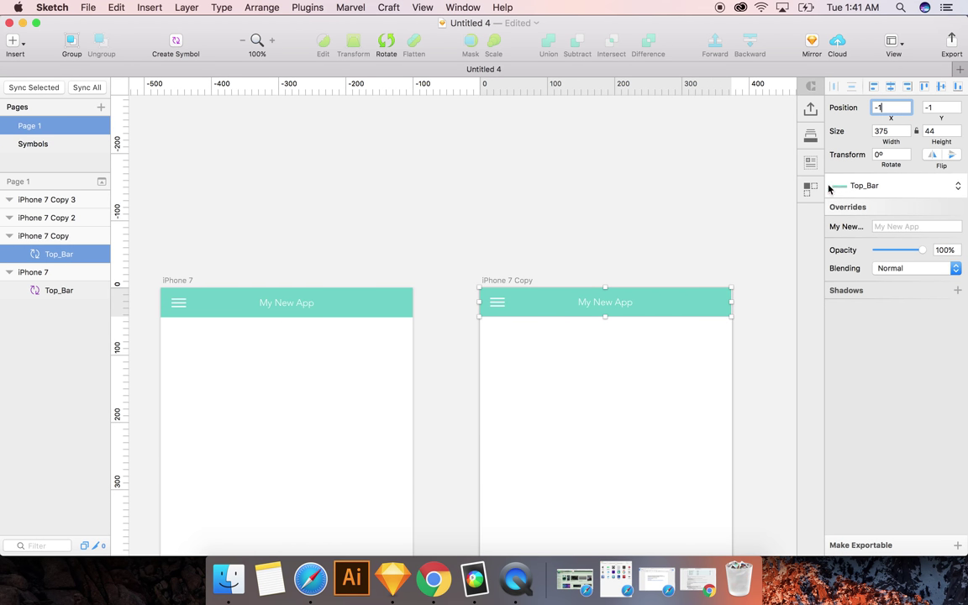
key(Return)
click(939, 107)
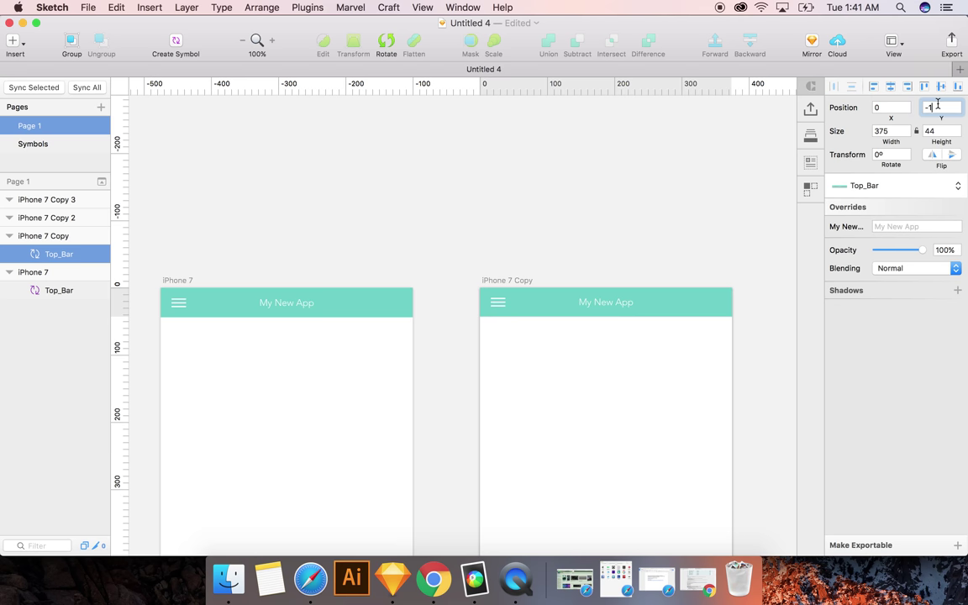
text(0)
key(Return)
click(630, 177)
Insert the Top_Bar symbol at the top of the iPhone 7 Copy 2 artboard, at about X 1, Y 1
scroll(630, 179, right, 6)
scroll(630, 179, right, 2)
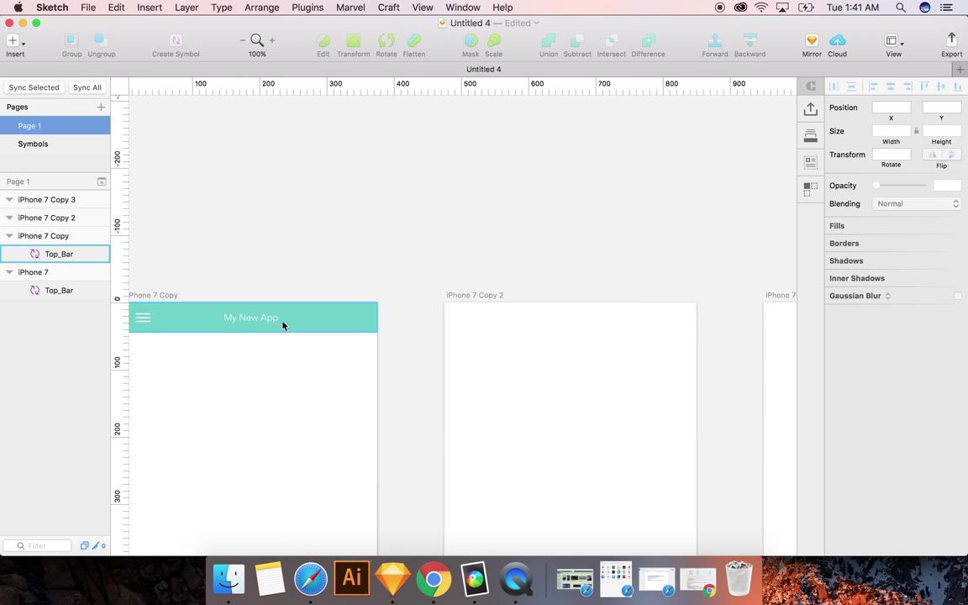
click(519, 349)
right_click(519, 344)
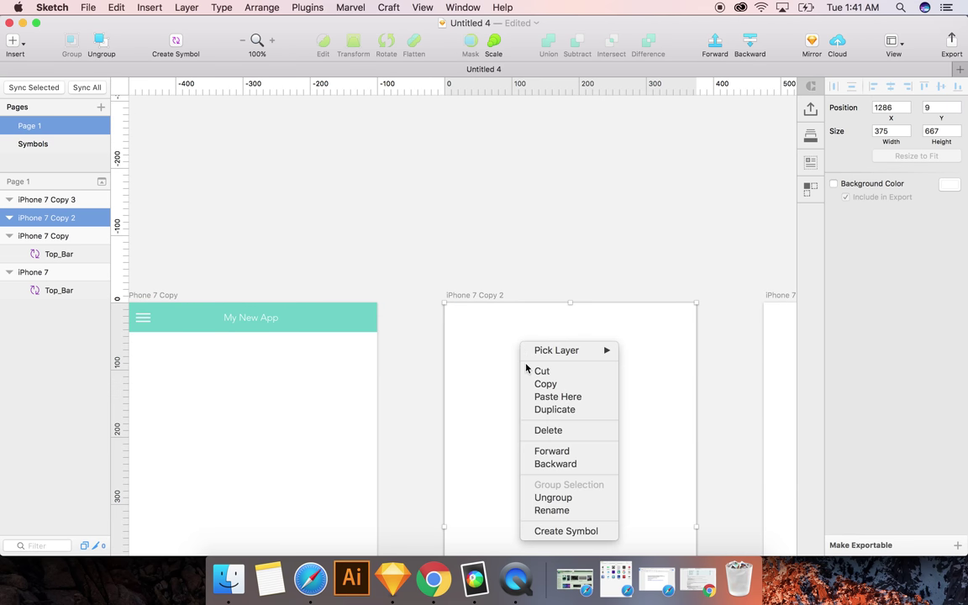
click(463, 346)
click(149, 7)
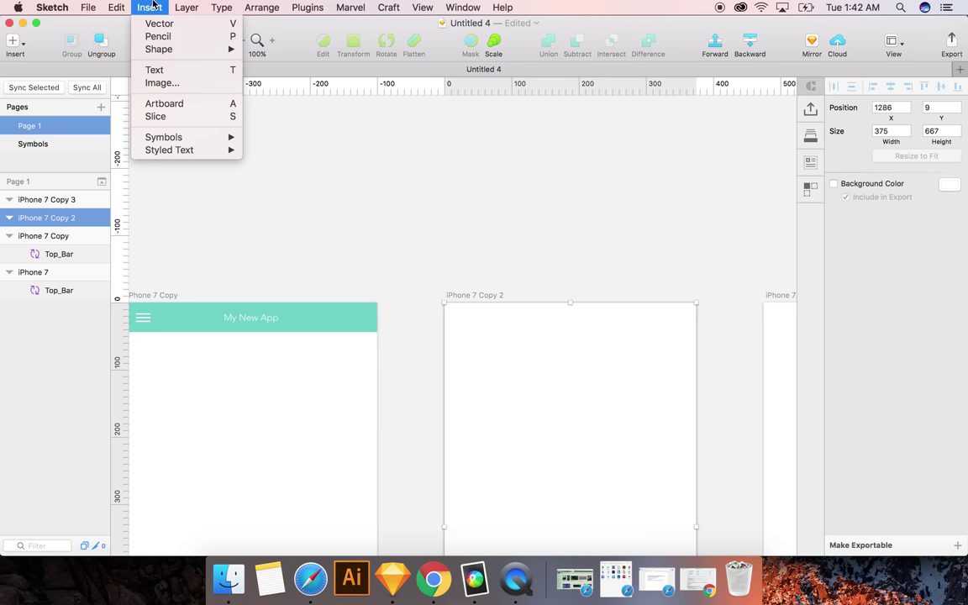
mouse_move(194, 137)
click(274, 139)
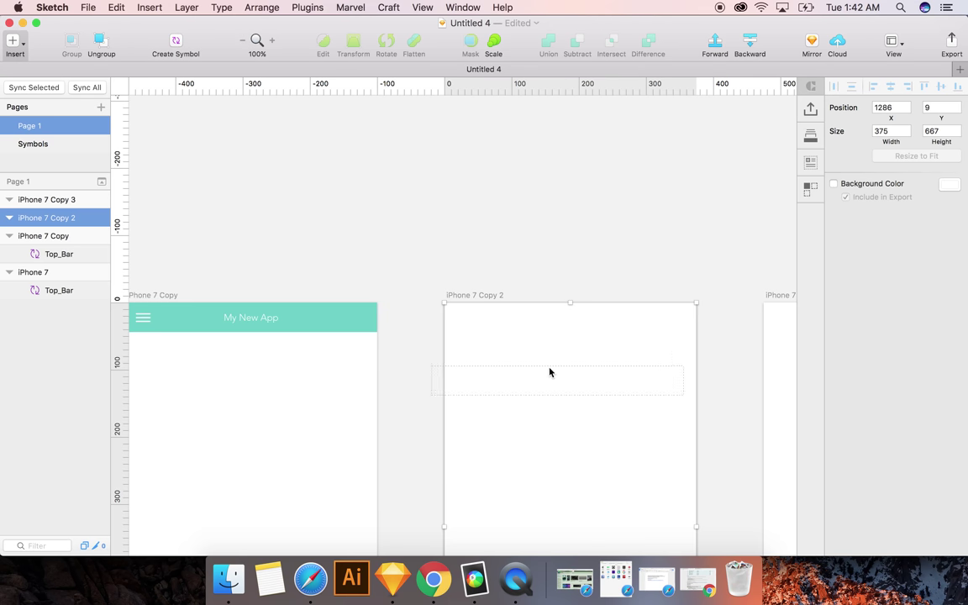
click(570, 321)
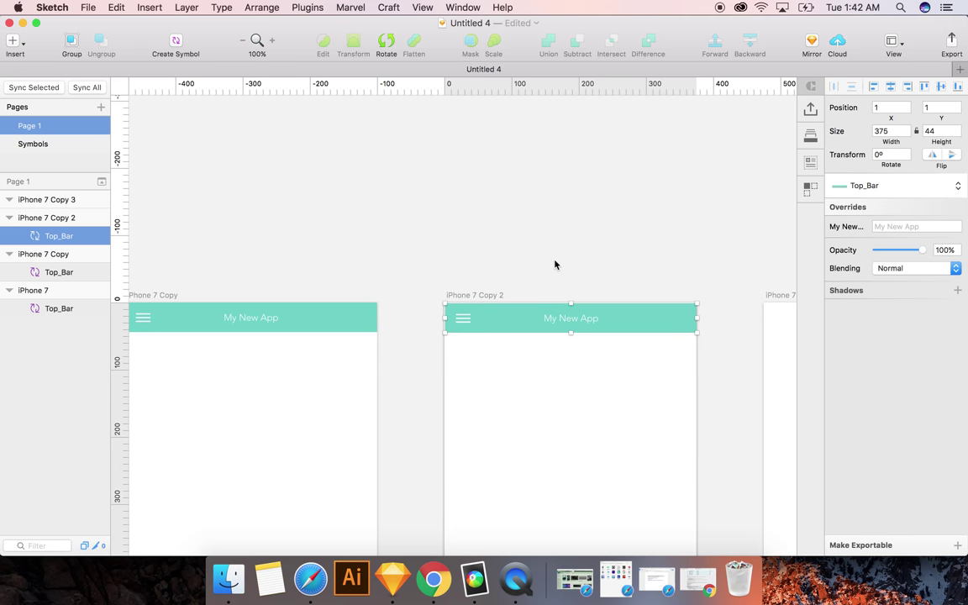
Set the position of the Top_Bar instance on the iPhone 7 Copy 2 artboard to X 0, Y 0
click(902, 112)
text(0)
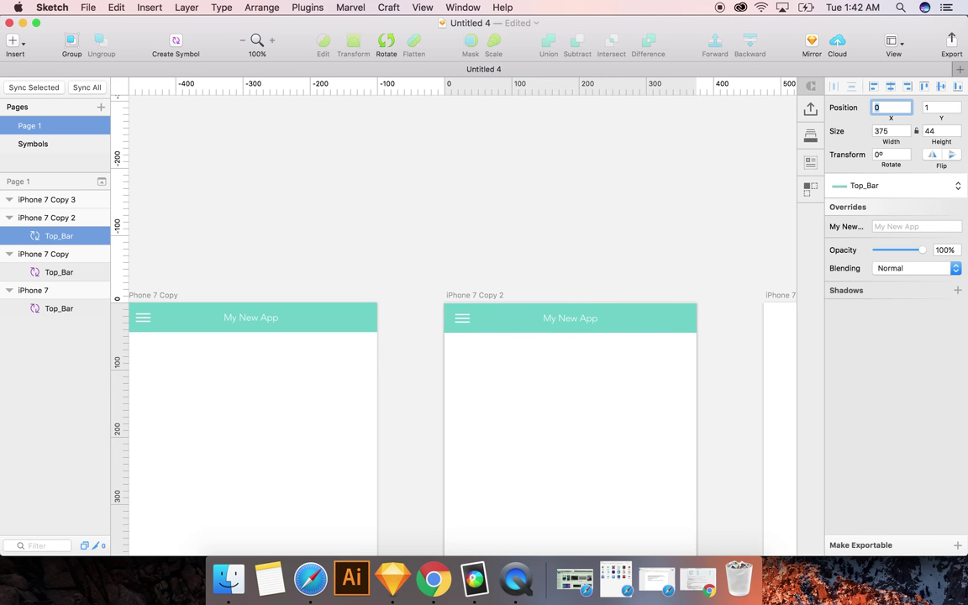
click(933, 106)
click(730, 134)
scroll(730, 134, right, 5)
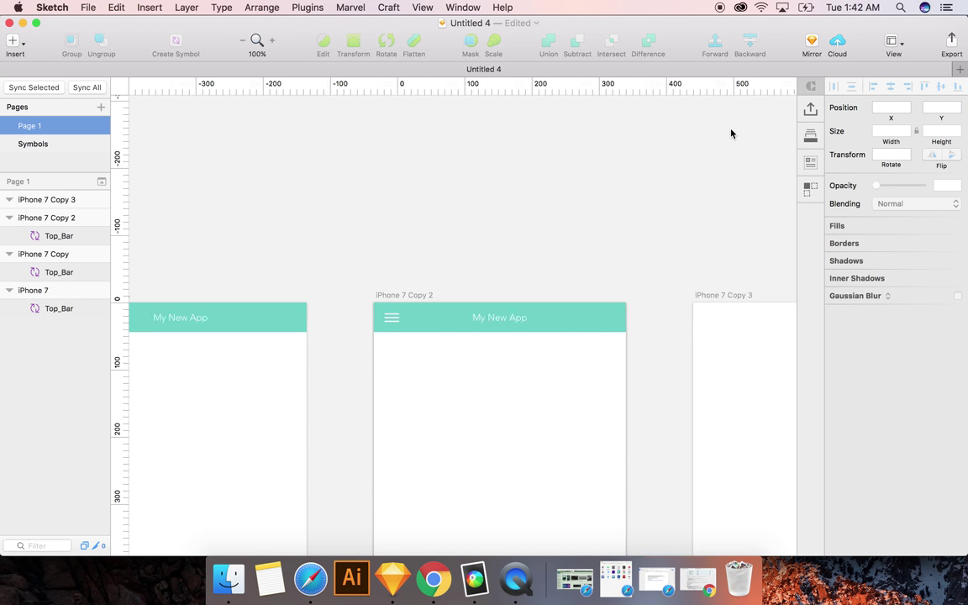
key(super+v)
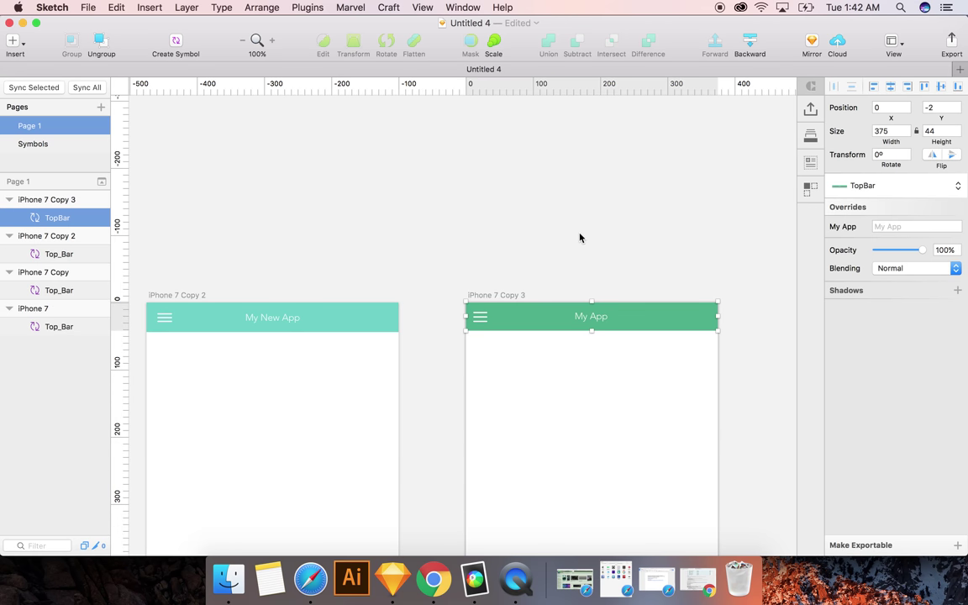
click(579, 237)
click(576, 326)
key(Delete)
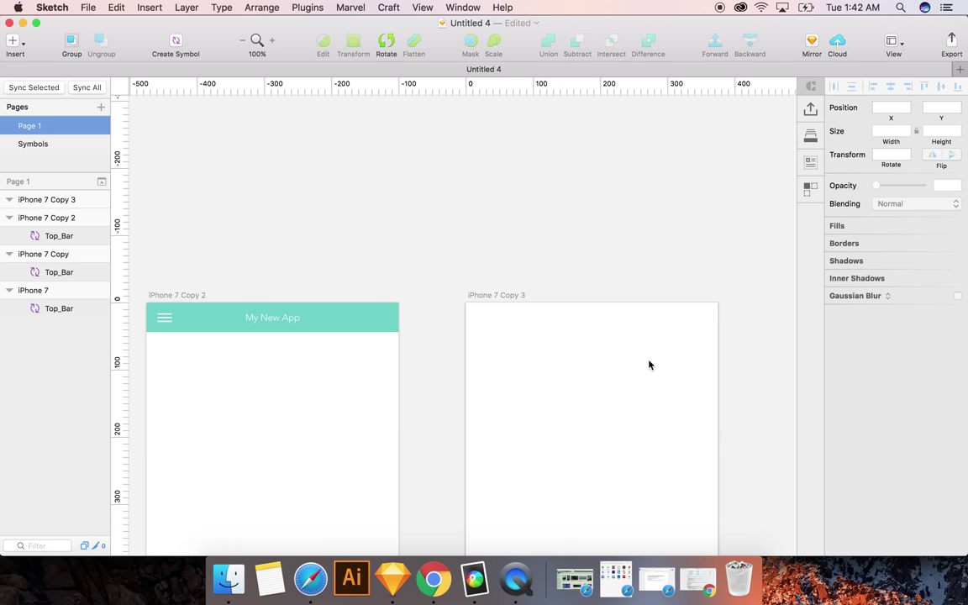
Insert the Top_Bar symbol at the top of the iPhone 7 Copy 3 artboard, at X 0, Y 0
click(393, 318)
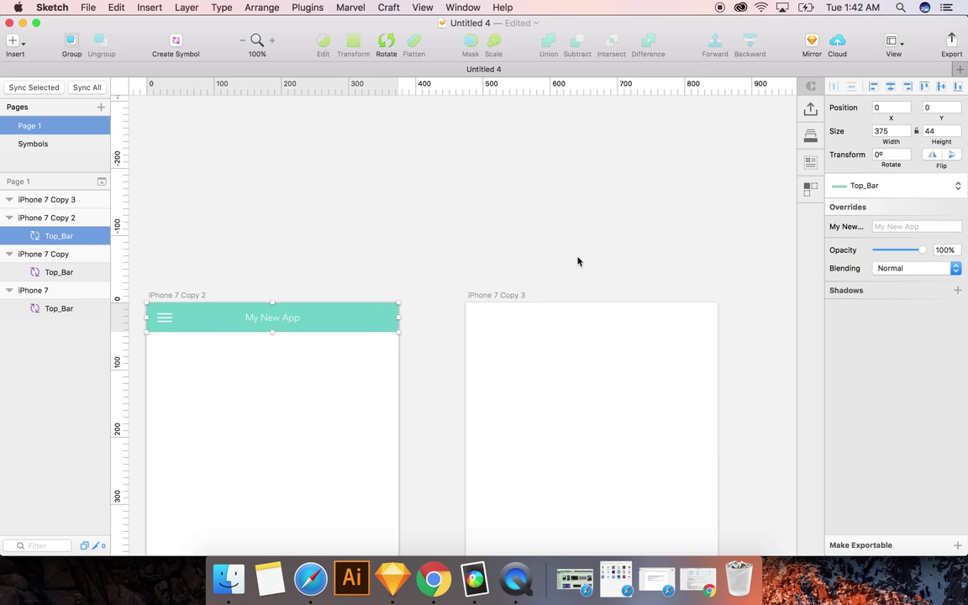
click(514, 295)
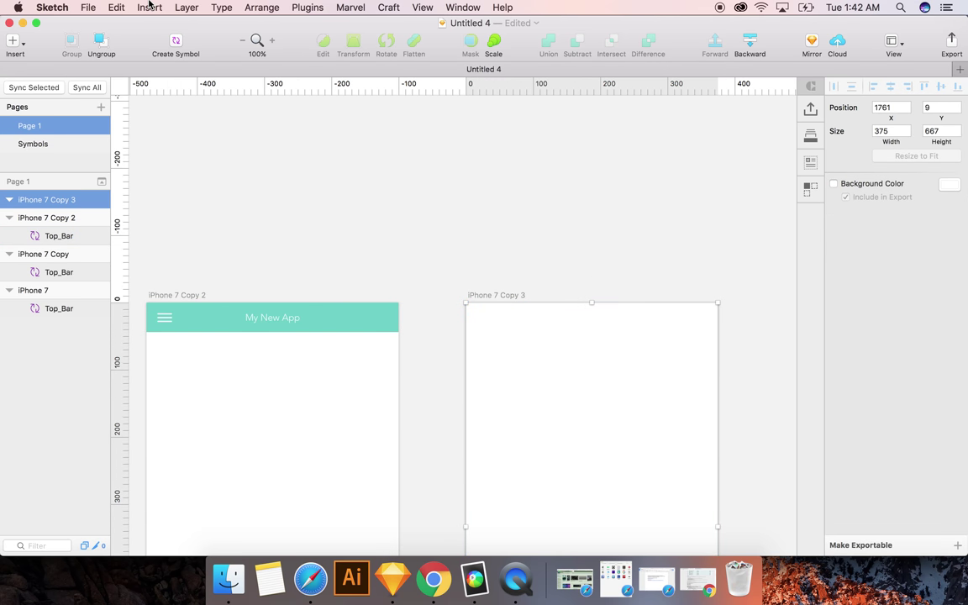
click(187, 7)
mouse_move(120, 7)
mouse_move(149, 8)
mouse_move(214, 137)
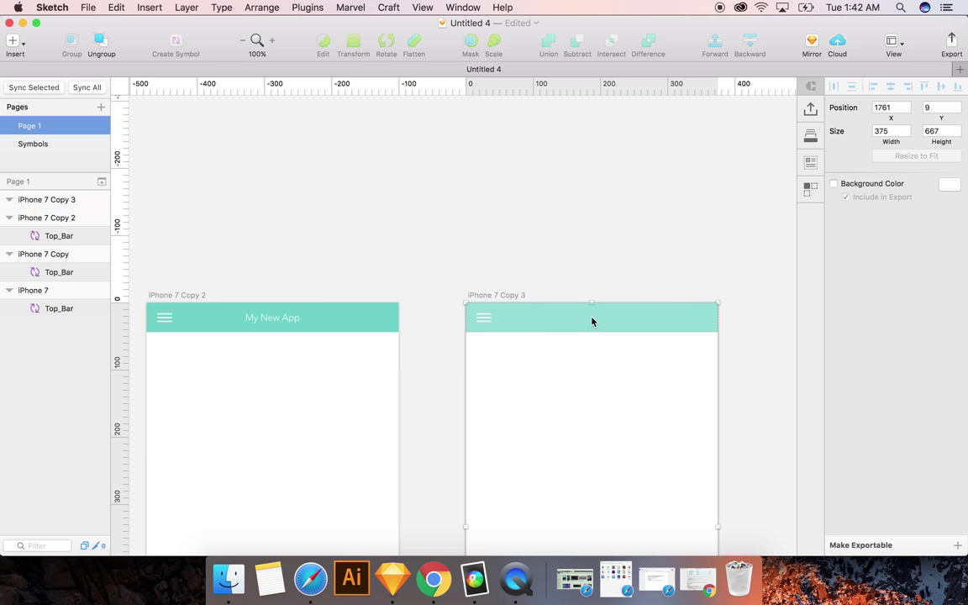
click(591, 319)
click(579, 276)
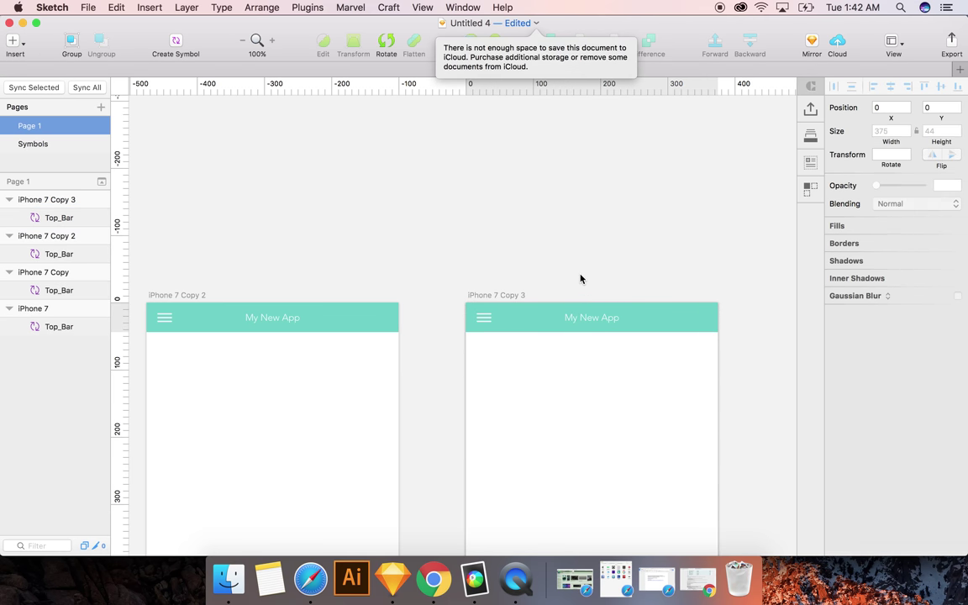
Open the Top_Bar symbol master from the iPhone 7 artboard and delete the unused green TopBar symbol beside it
scroll(451, 317, left, 15)
scroll(330, 268, right, 10)
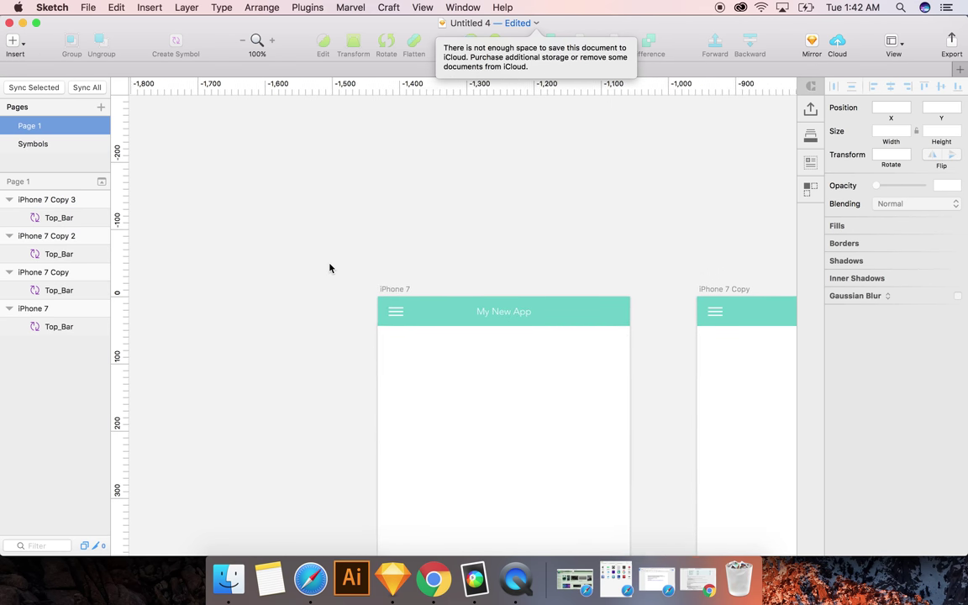
scroll(330, 268, down, 4)
click(280, 239)
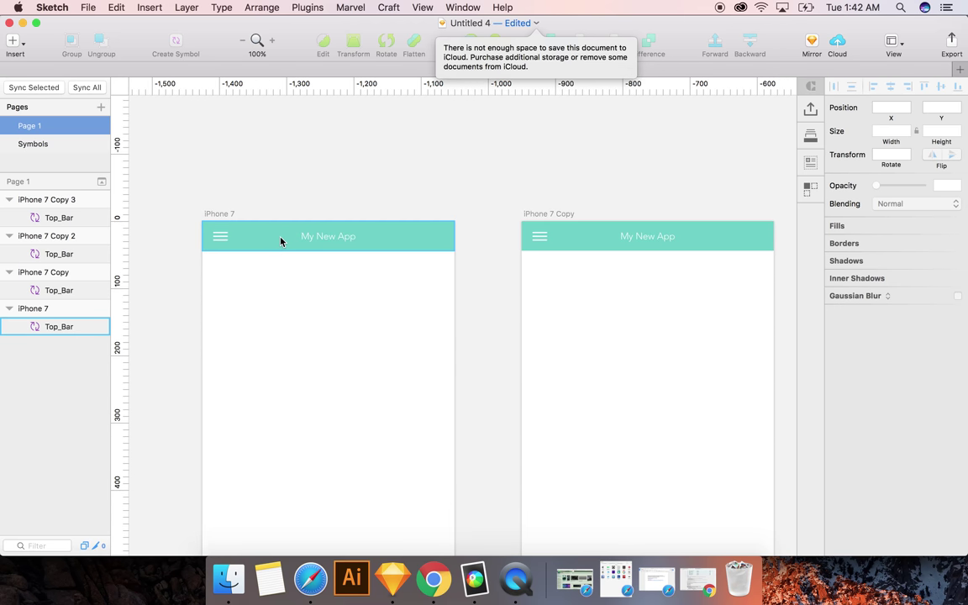
double_click(281, 240)
click(548, 221)
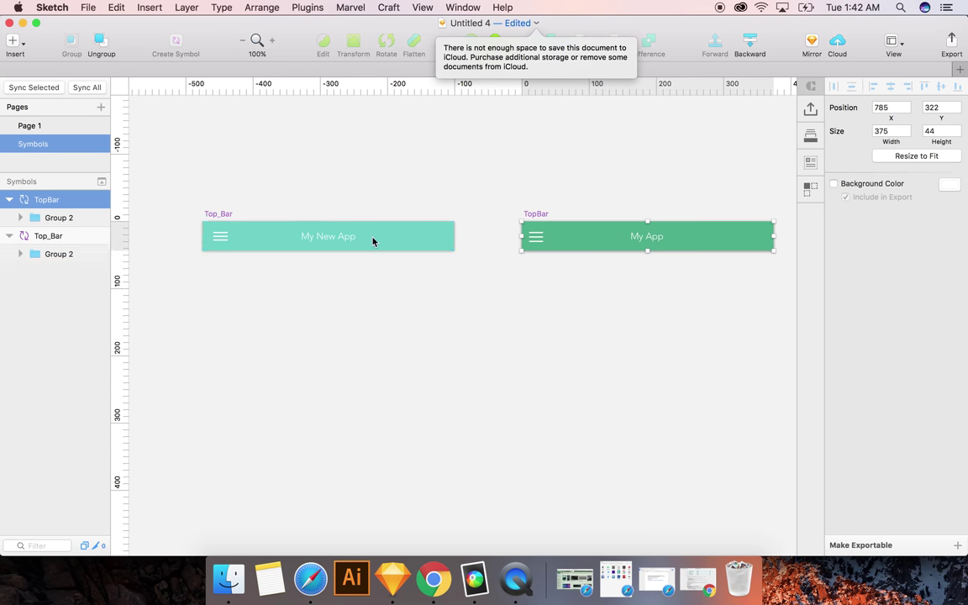
key(Delete)
Change the title in the Top_Bar symbol to My Extra New App and center it horizontally, returning to the instance
click(333, 246)
double_click(328, 242)
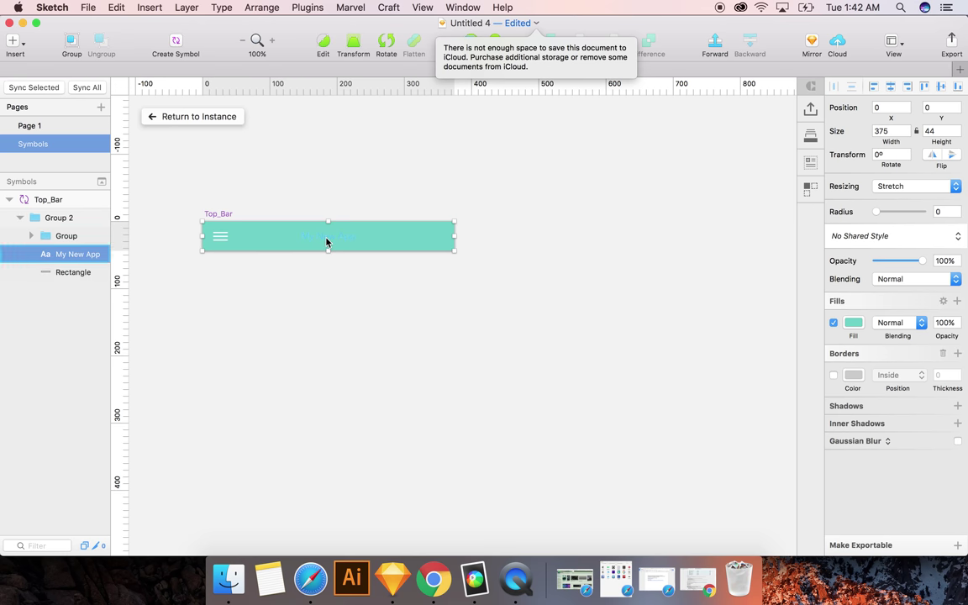
double_click(321, 236)
text(Extra)
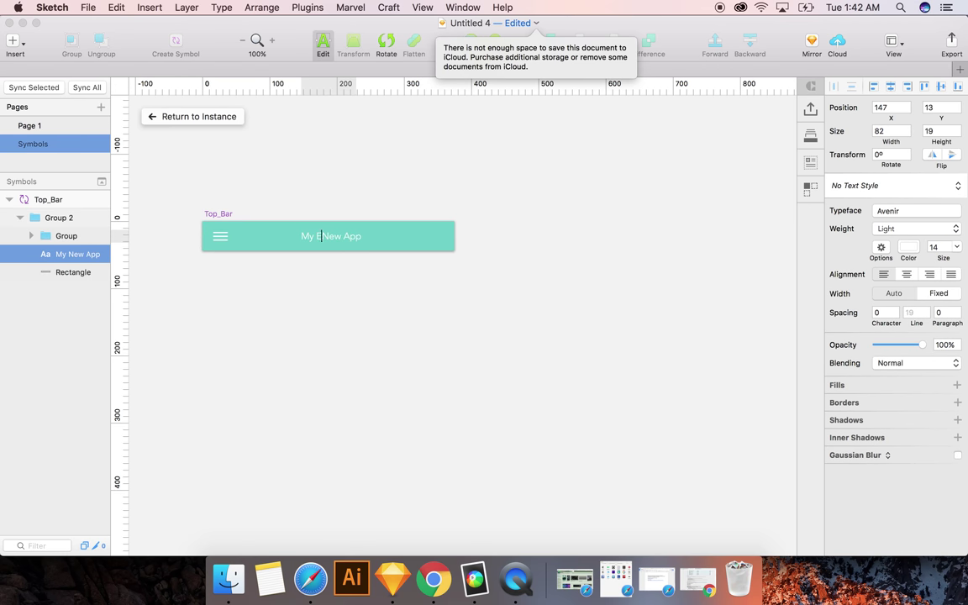
click(762, 303)
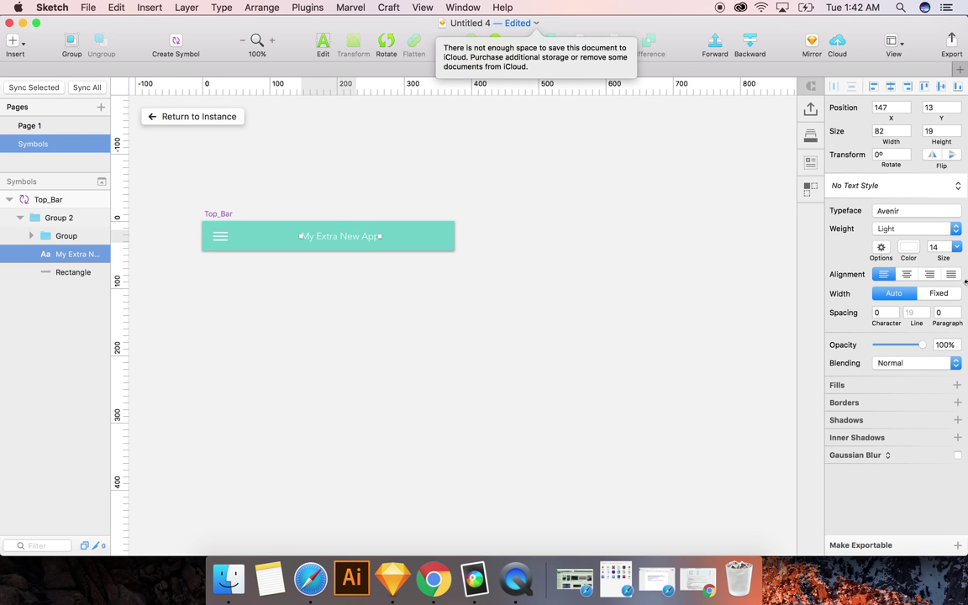
click(889, 86)
click(203, 116)
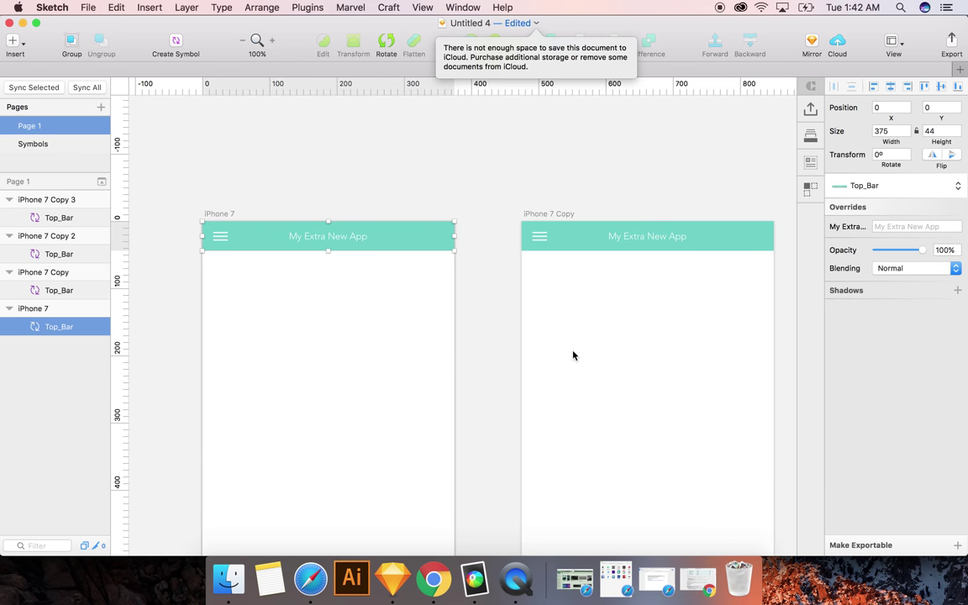
Draw a rectangle about 357 by 125 just below the header on the iPhone 7 artboard, at about X 9, Y 52
scroll(567, 357, right, 10)
scroll(567, 360, left, 5)
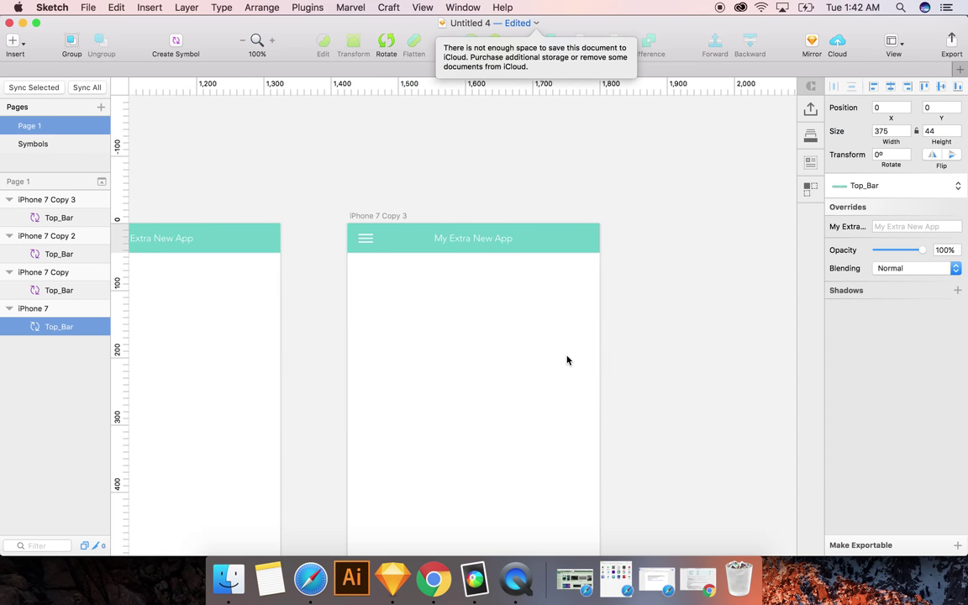
key(super+minus)
scroll(504, 357, left, 2)
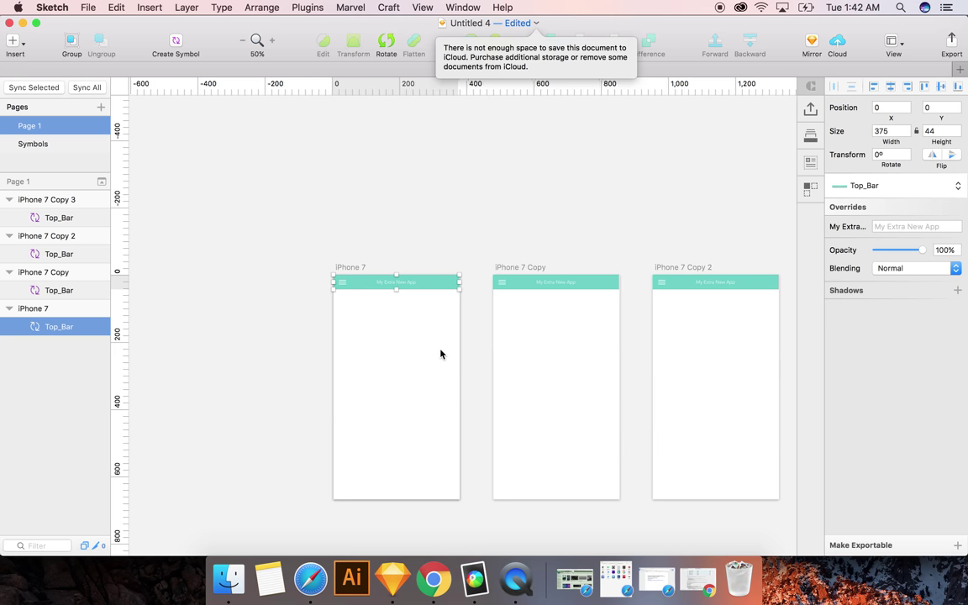
click(477, 363)
key(super+plus)
scroll(395, 353, down, 2)
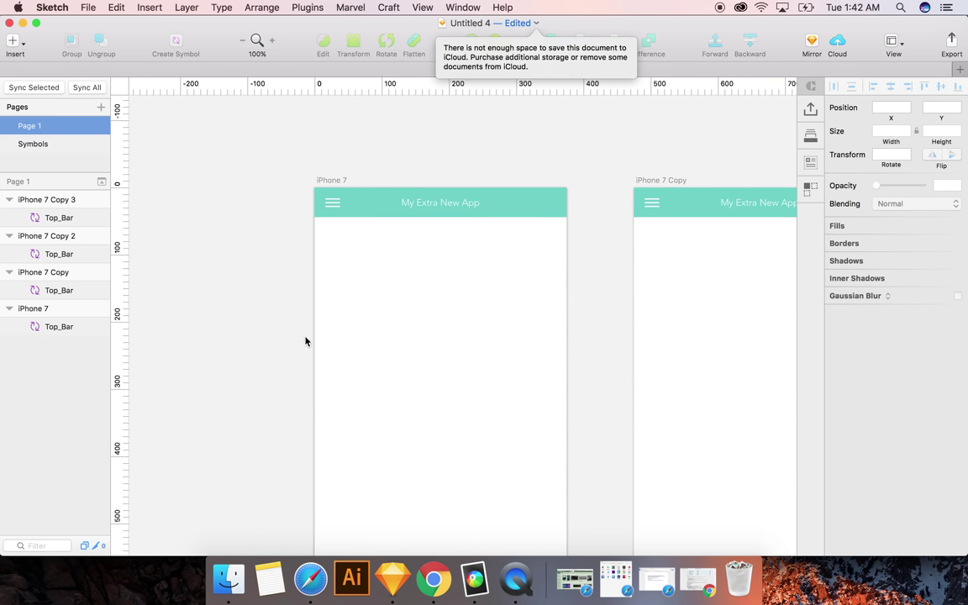
drag(322, 229, 556, 308)
drag(476, 257, 476, 259)
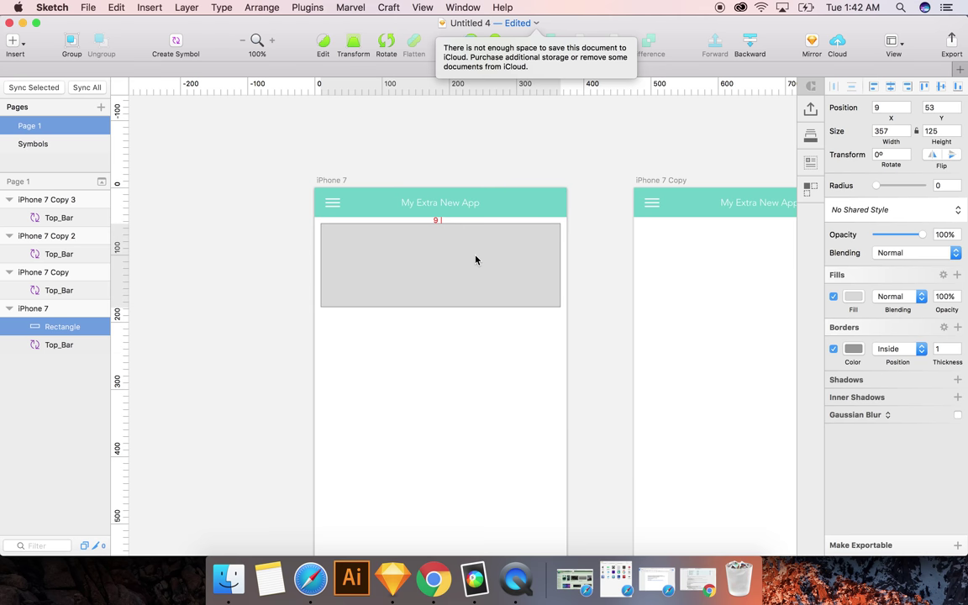
click(516, 326)
click(382, 275)
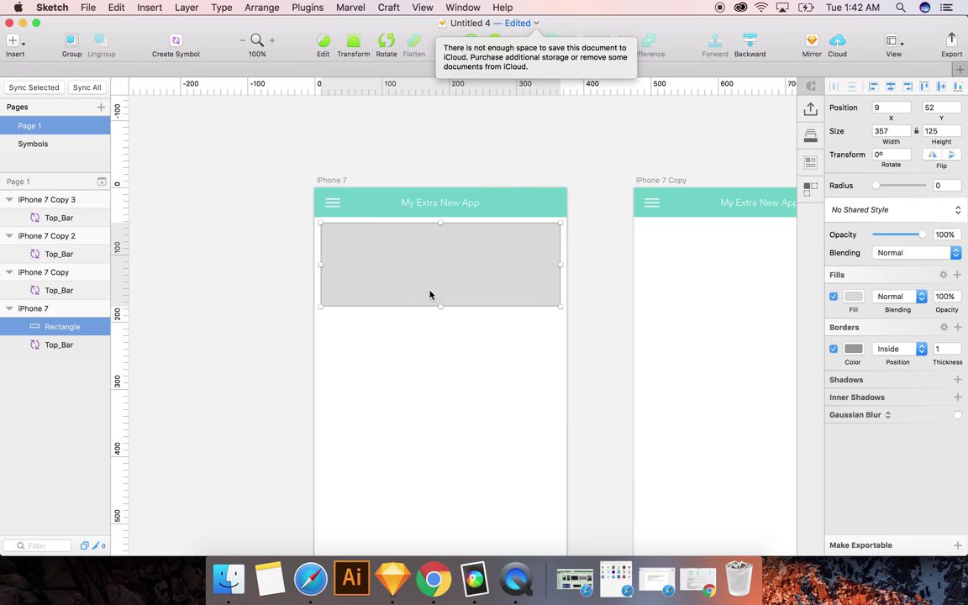
Draw a narrower rectangle, 125 high, over the left side of the large rectangle at X 9, Y 52, and widen it slightly
key(r)
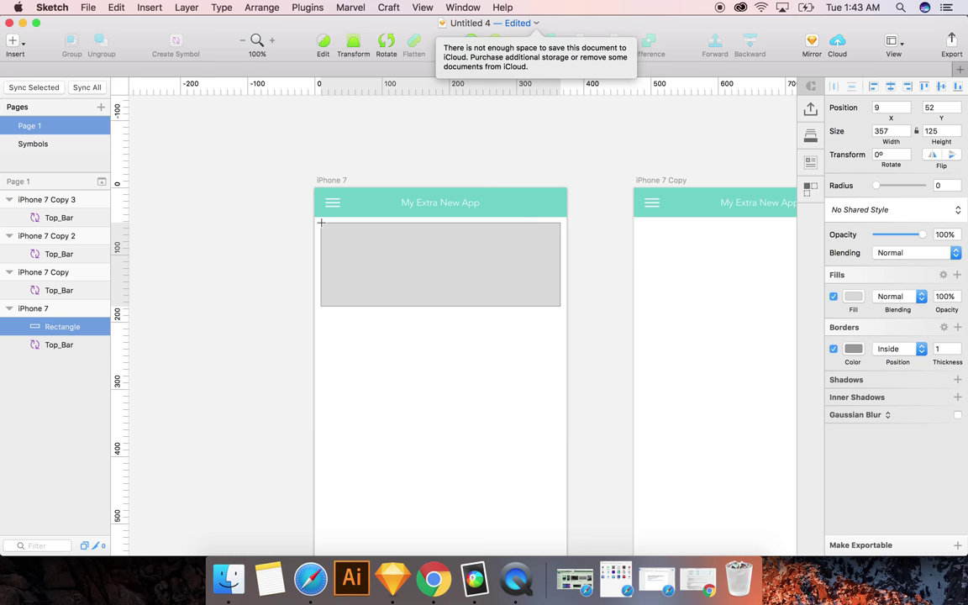
drag(321, 223, 392, 306)
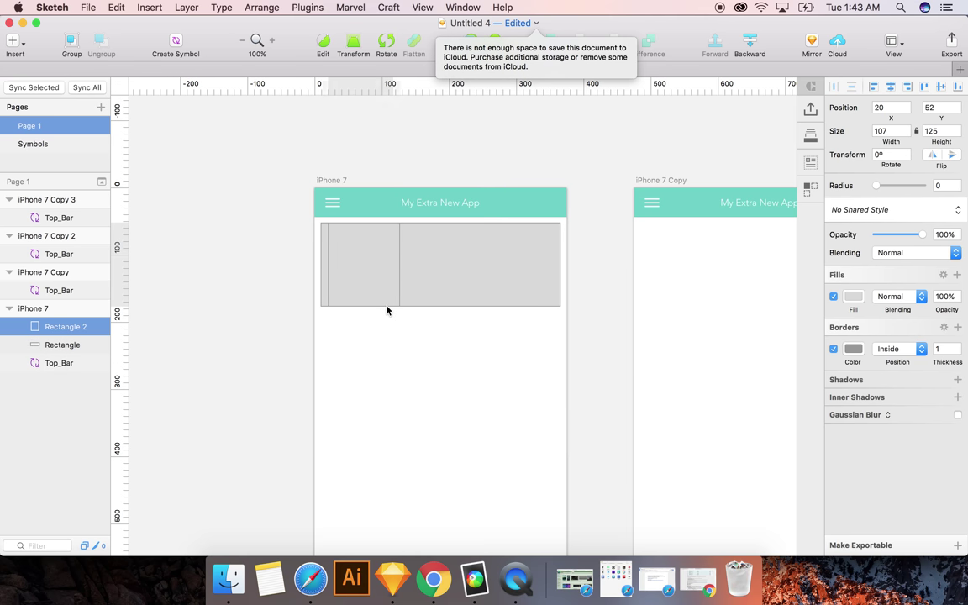
key(Left)
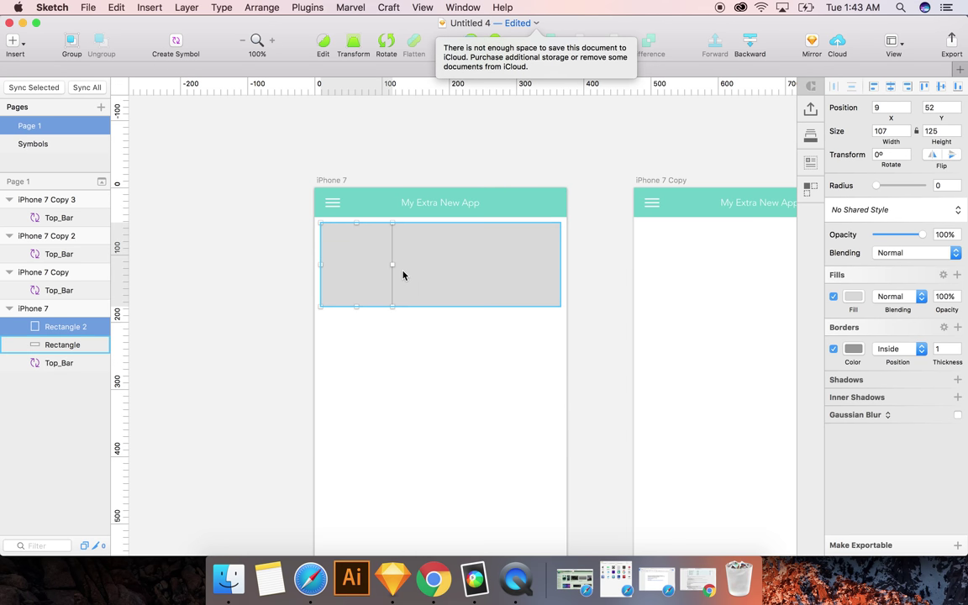
drag(390, 263, 402, 264)
click(374, 334)
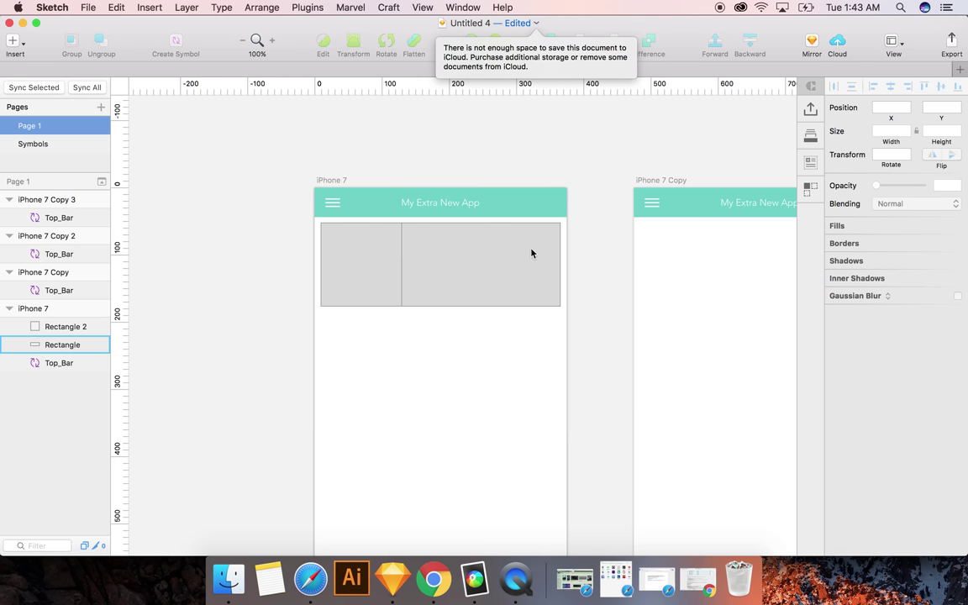
Add the text Title Text inside the large rectangle at about X 147, Y 69, and color it black (000000)
key(t)
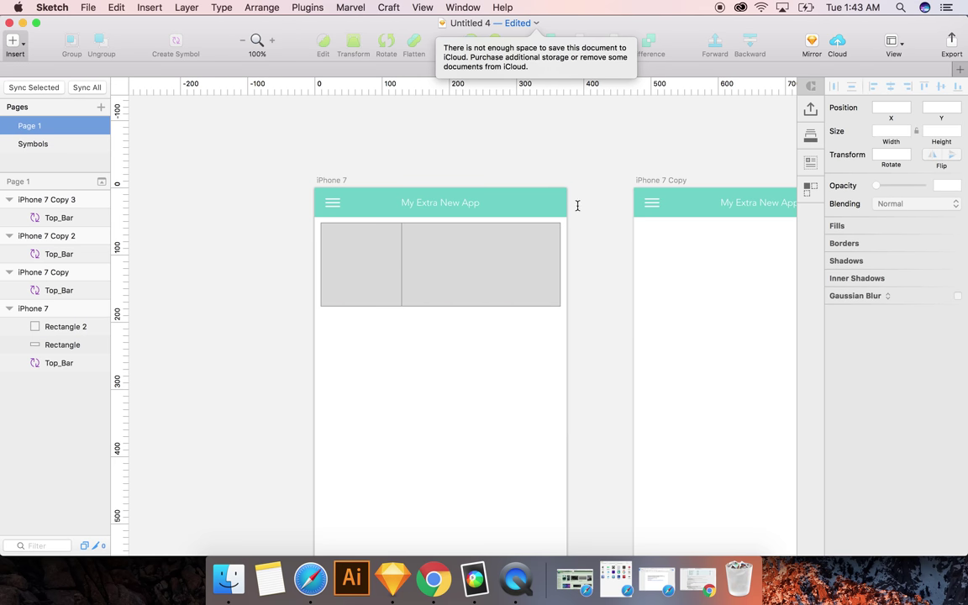
click(414, 245)
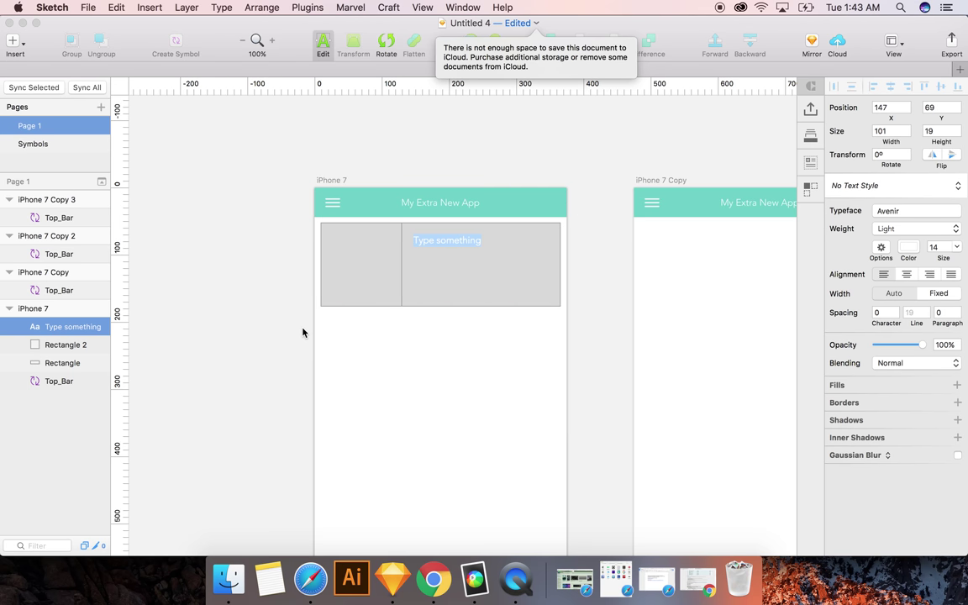
text(Th)
text(tle Text)
key(super+a)
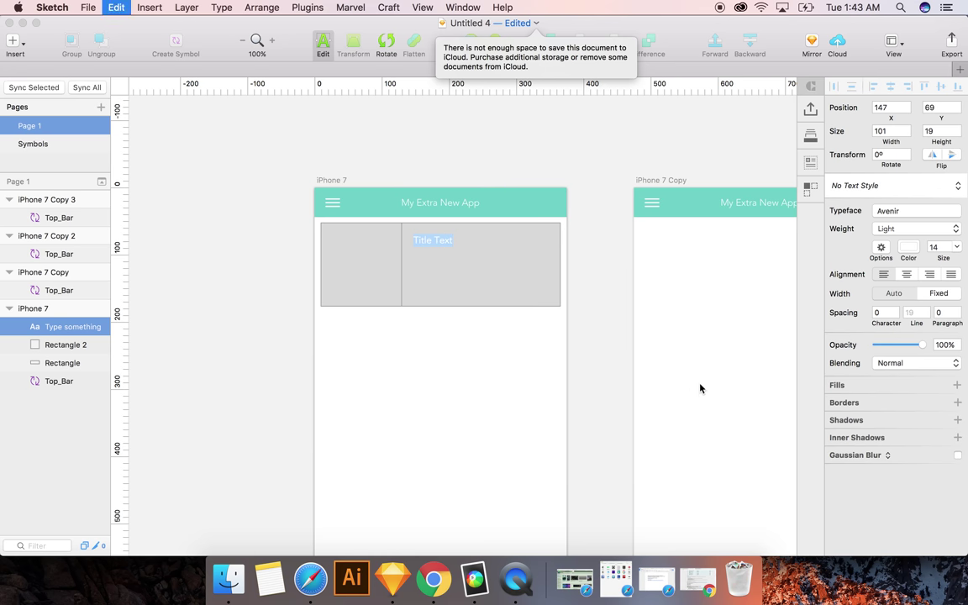
click(914, 249)
drag(885, 307, 806, 390)
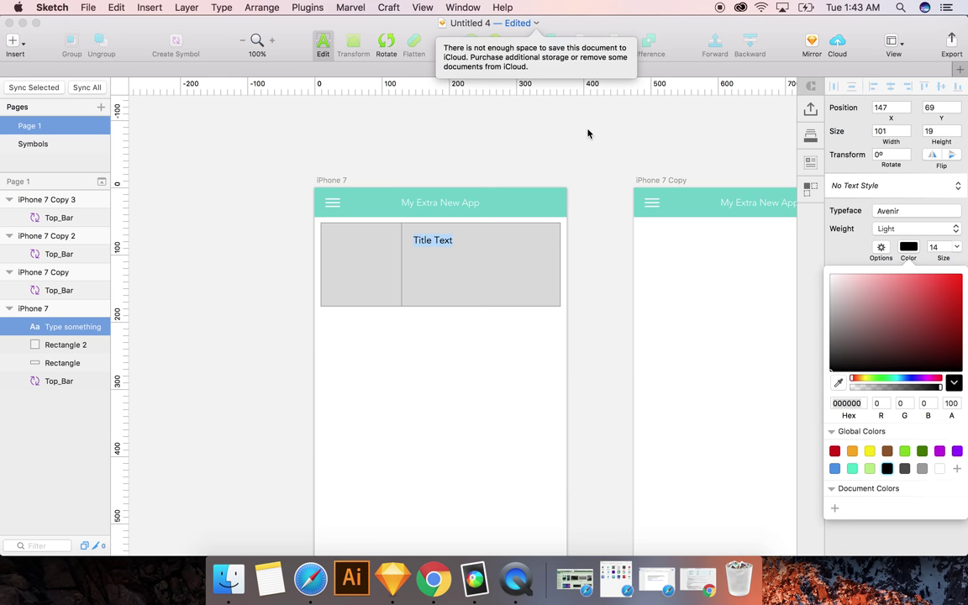
Remove the Title Text layer and undo the removal
key(BackSpace)
key(Escape)
key(super+z)
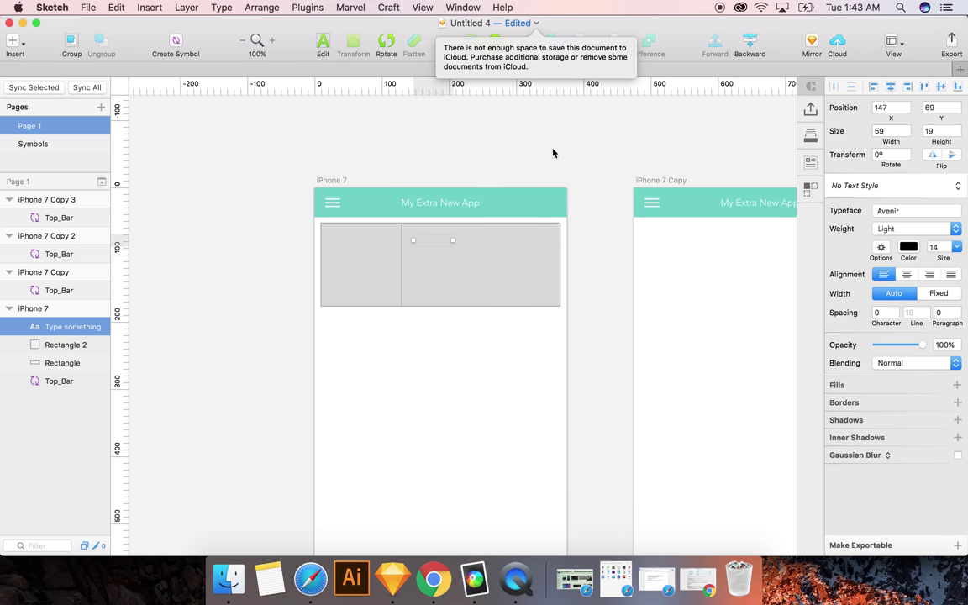
key(BackSpace)
click(461, 258)
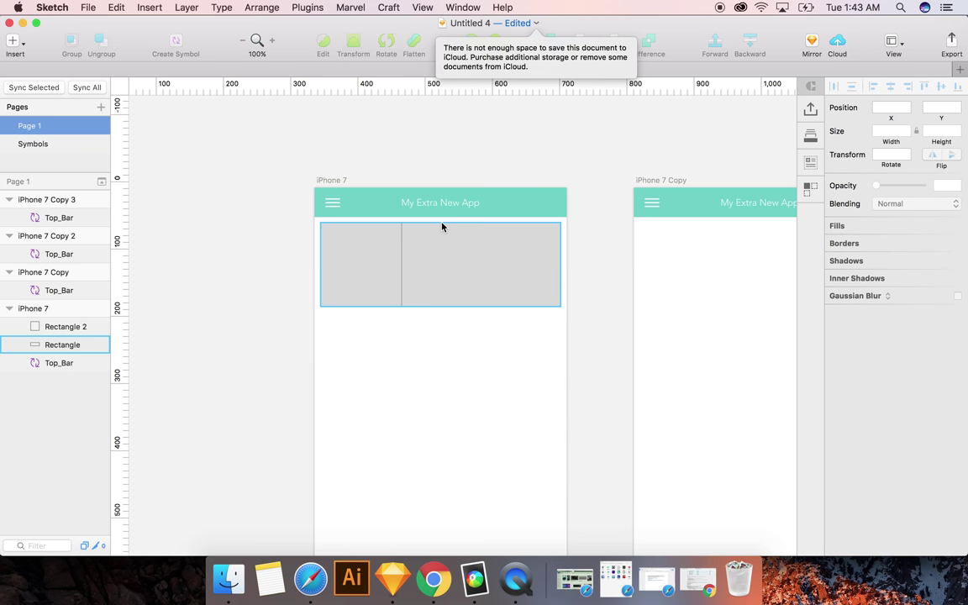
key(super+z)
key(super+z)
key(super+shift+z)
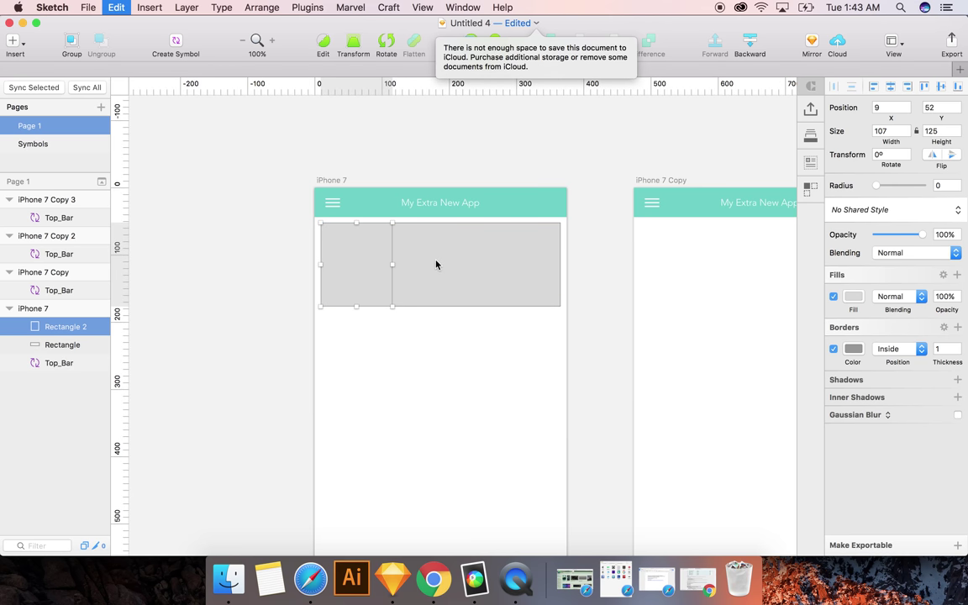
key(super+z)
key(super+z)
key(super+z)
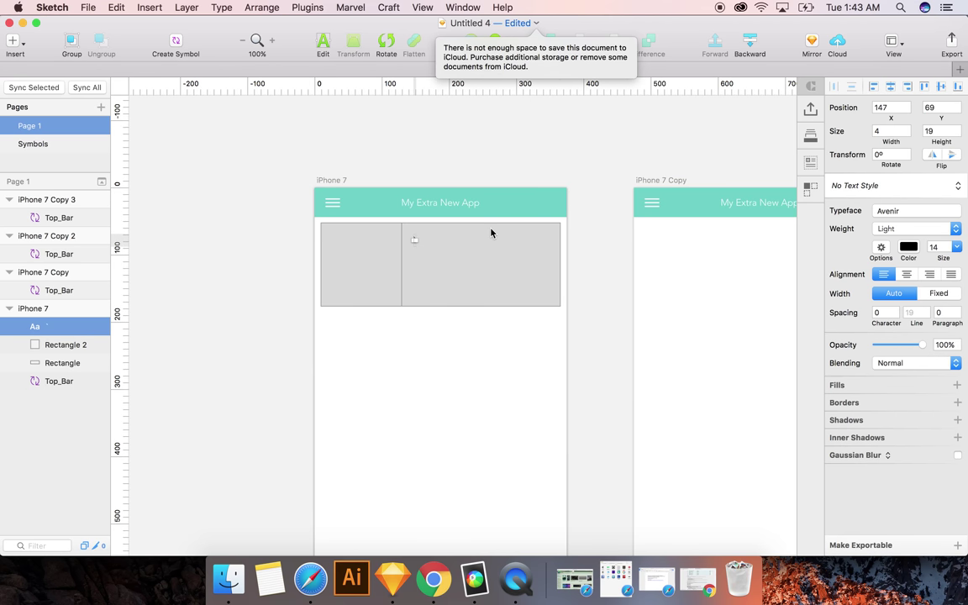
click(446, 162)
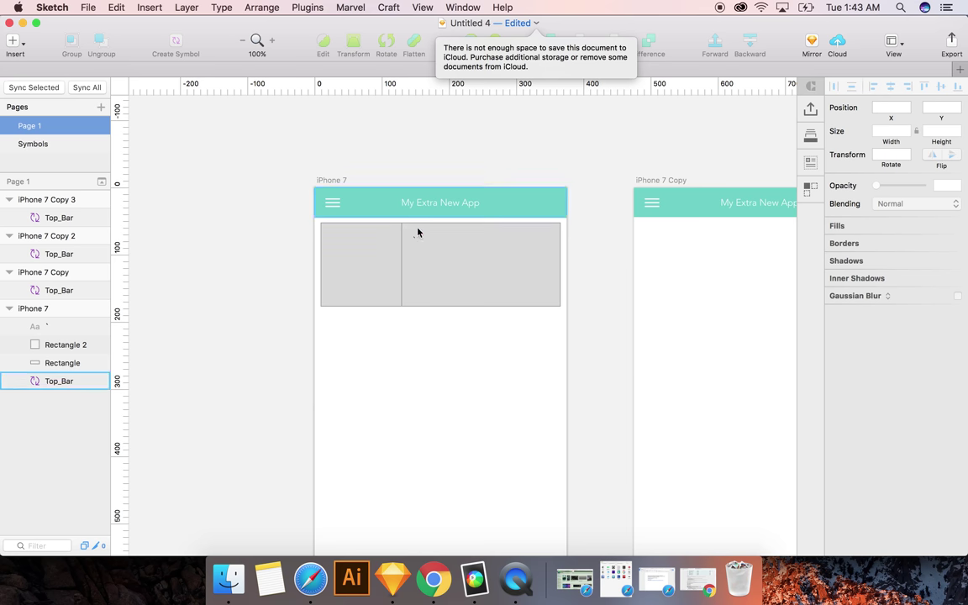
double_click(416, 239)
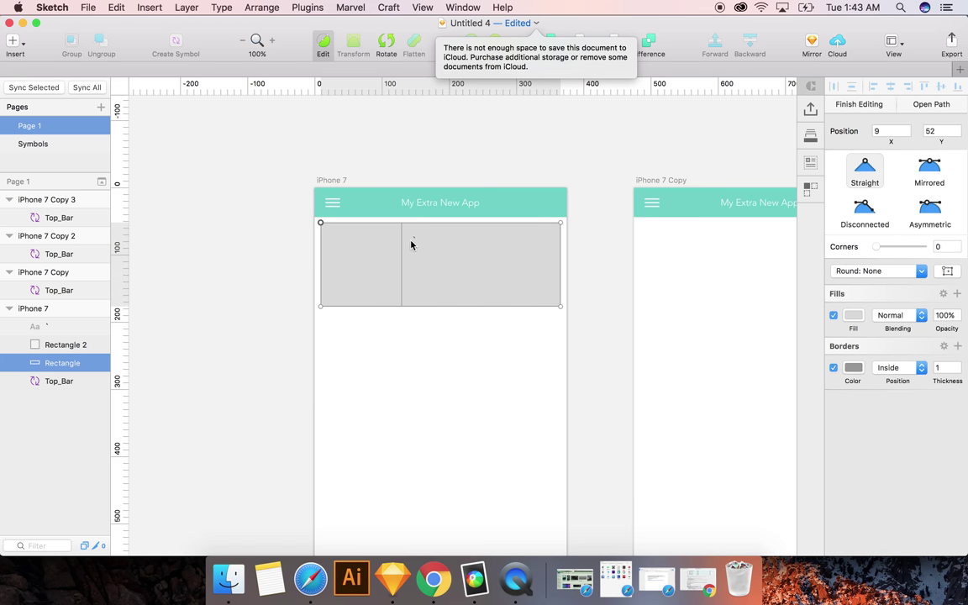
click(412, 243)
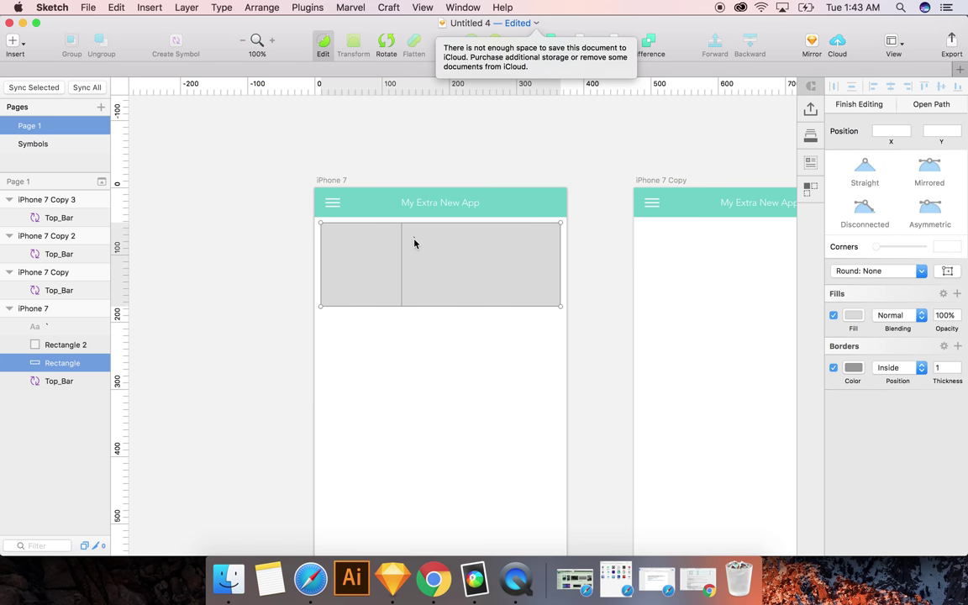
click(406, 360)
Rename the tiny text layer in the card on the iPhone 7 artboard to Title Text
click(415, 242)
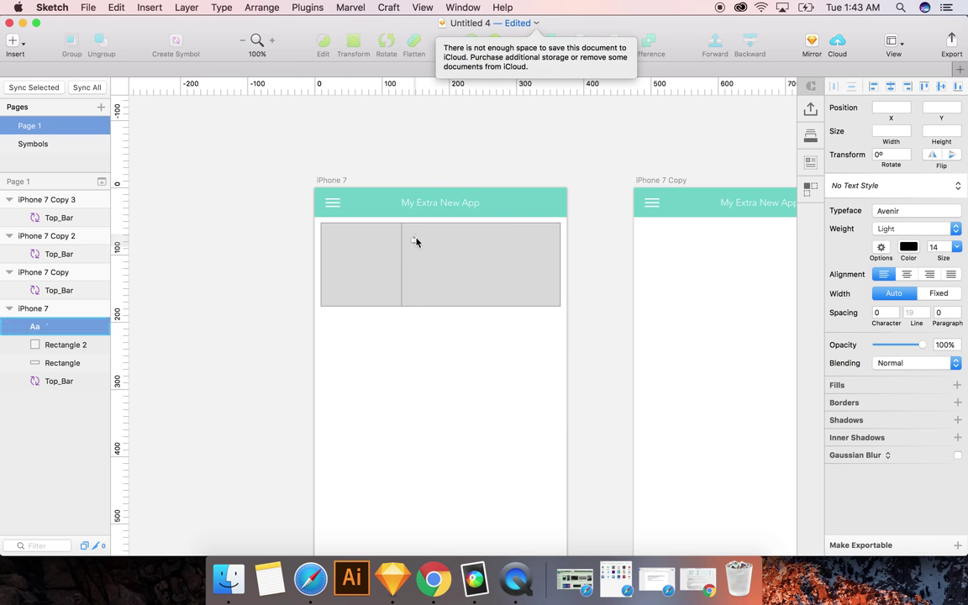
double_click(55, 327)
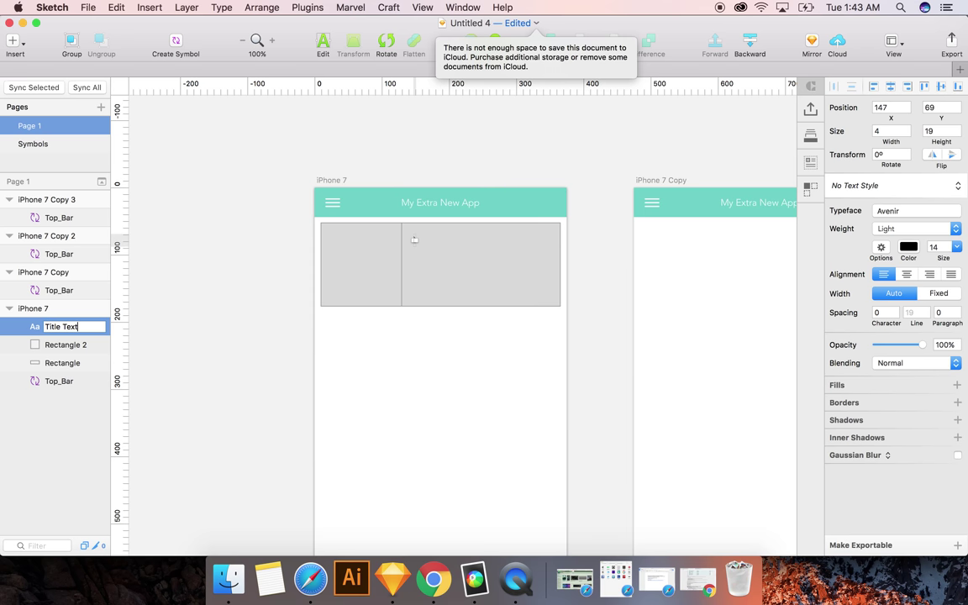
key(Return)
click(150, 309)
Replace the content of the card's text layer on the canvas with Title Text
click(416, 238)
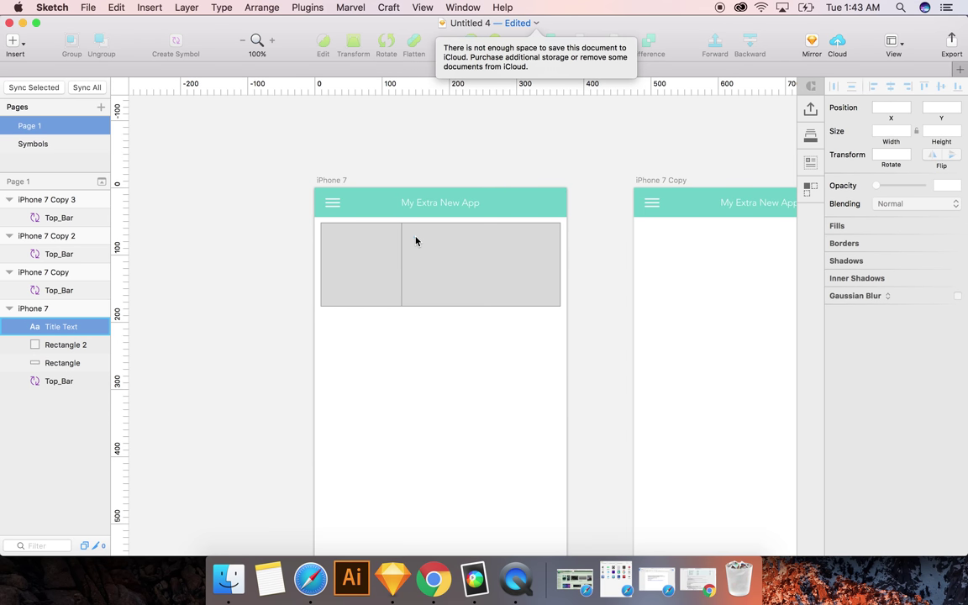
double_click(415, 241)
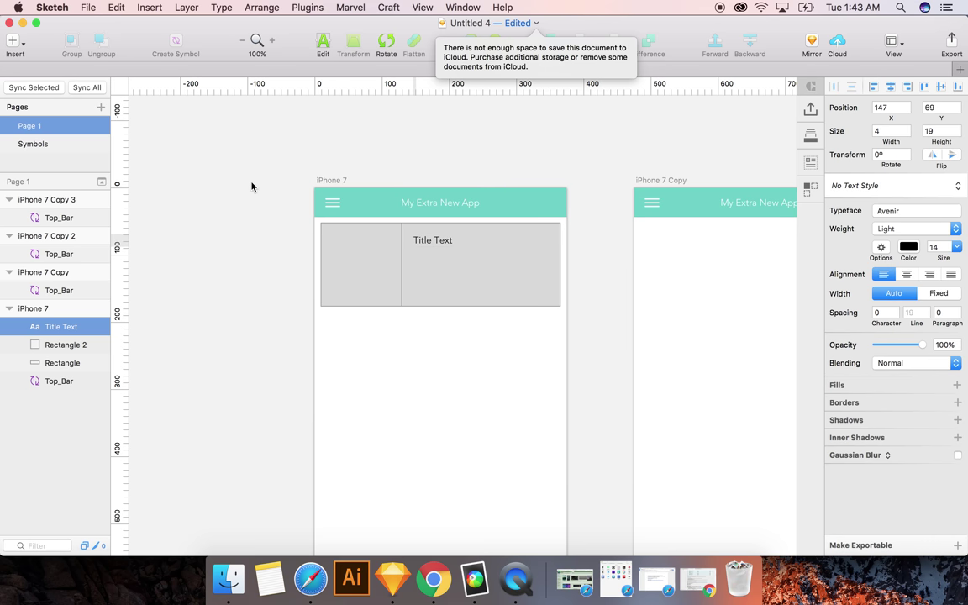
click(416, 230)
Duplicate the Title Text layer straight below the original, at about X 147, Y 96
click(427, 241)
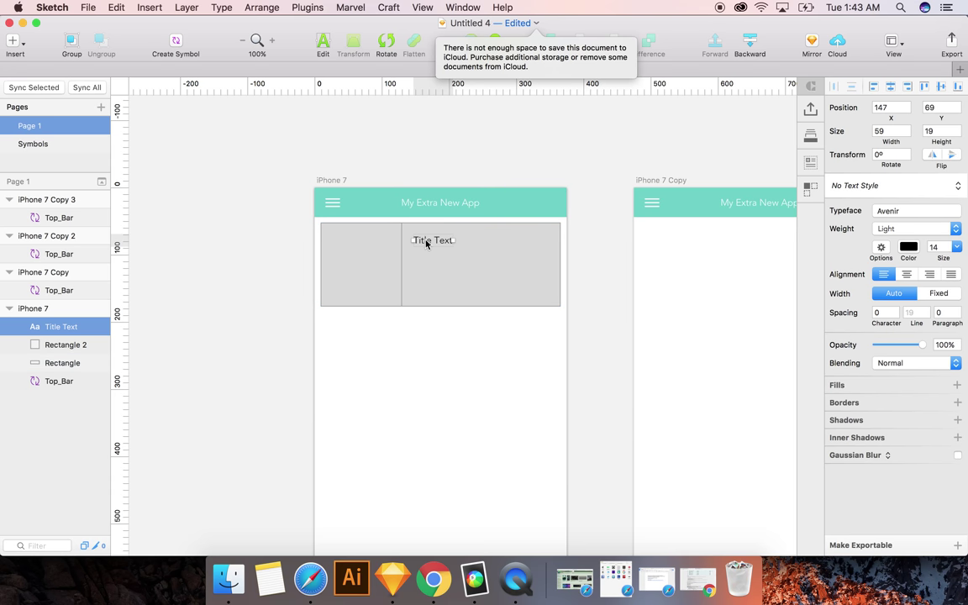
mouse_move(427, 244)
mouse_down()
mouse_move(426, 273)
mouse_move(427, 262)
mouse_up()
key(Escape)
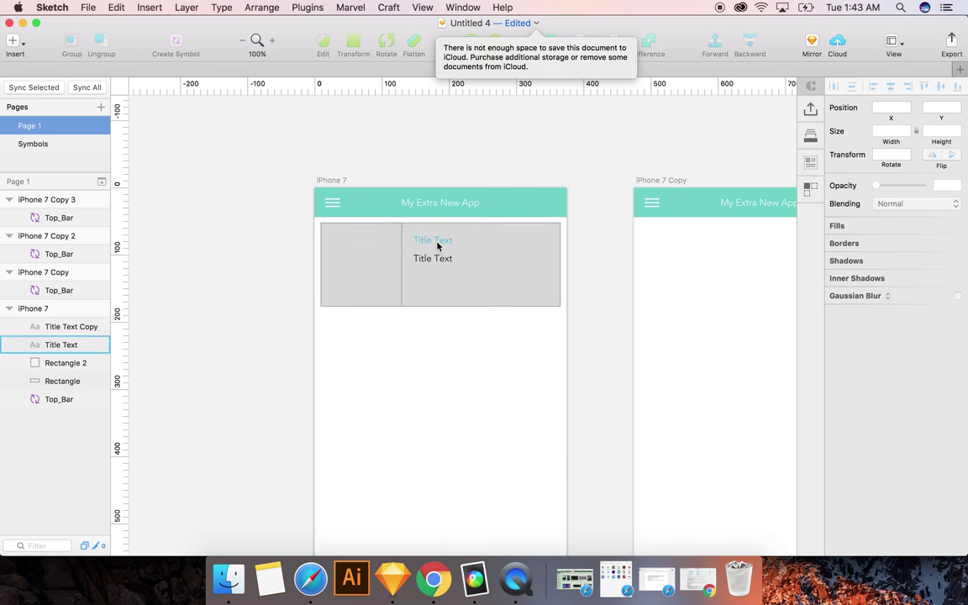
Set the lower text copy to font size 12 and its content to "This is my body text feel free to type more here"
click(437, 245)
click(945, 247)
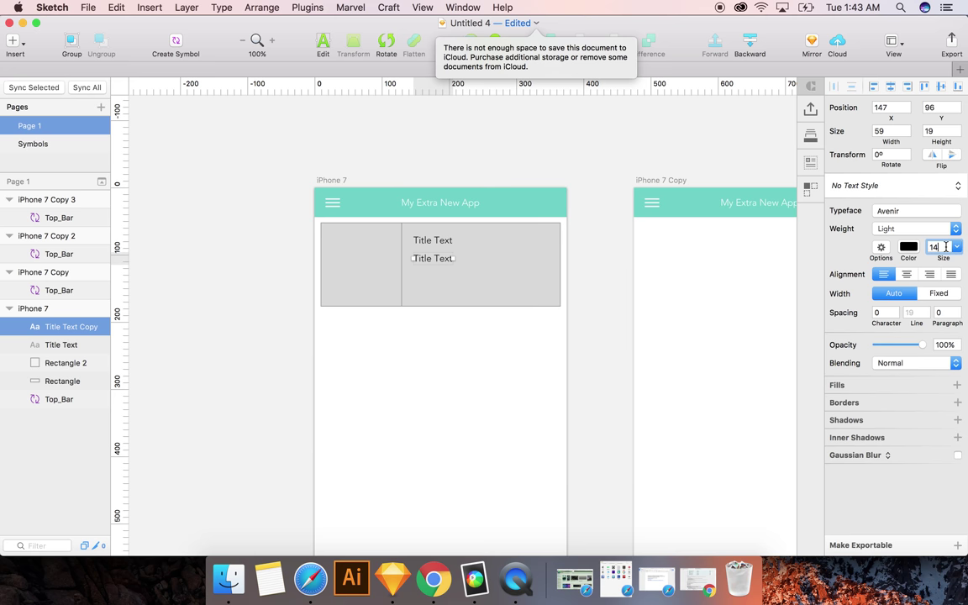
text(12)
click(427, 259)
double_click(427, 260)
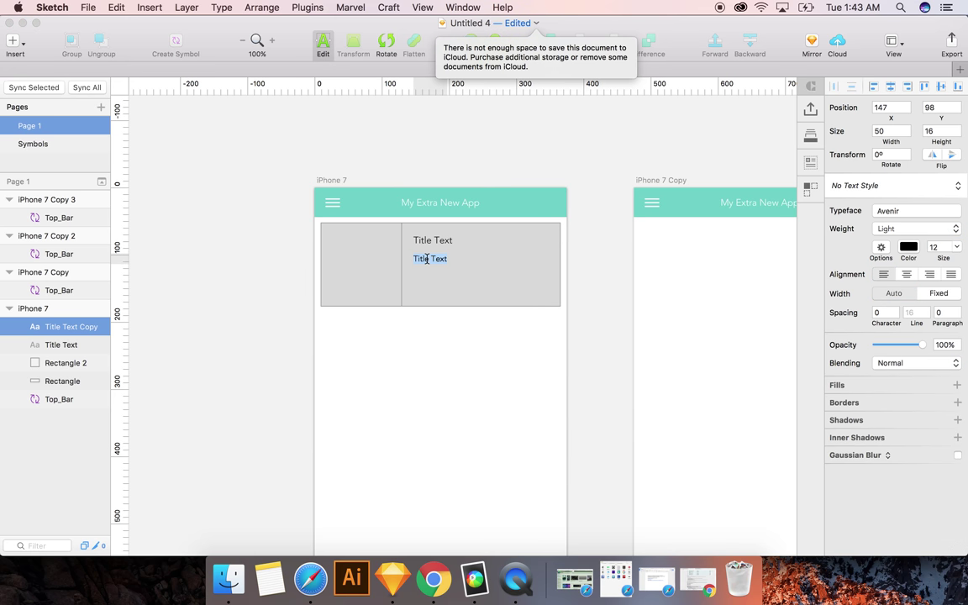
text(This is my body)
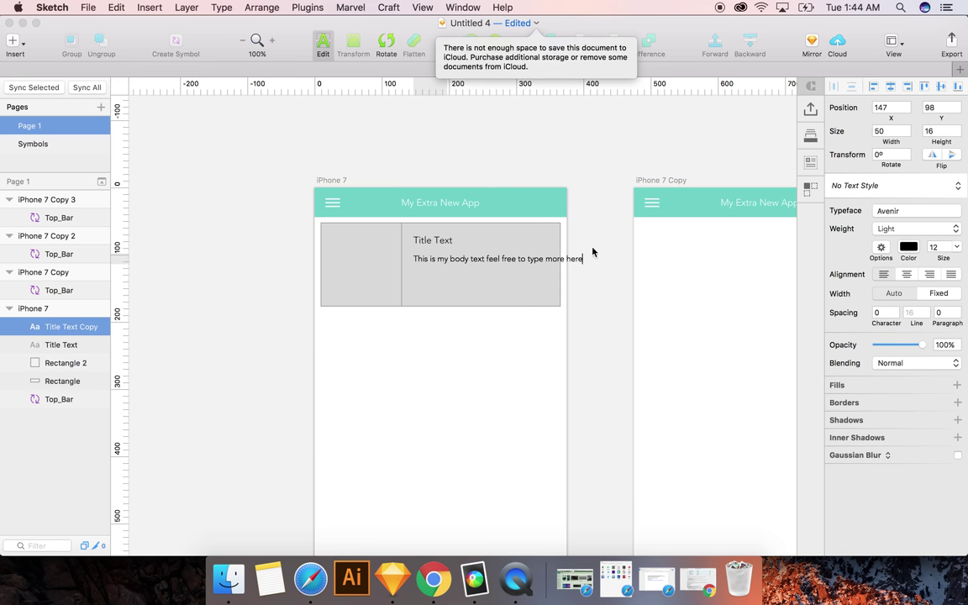
key(Escape)
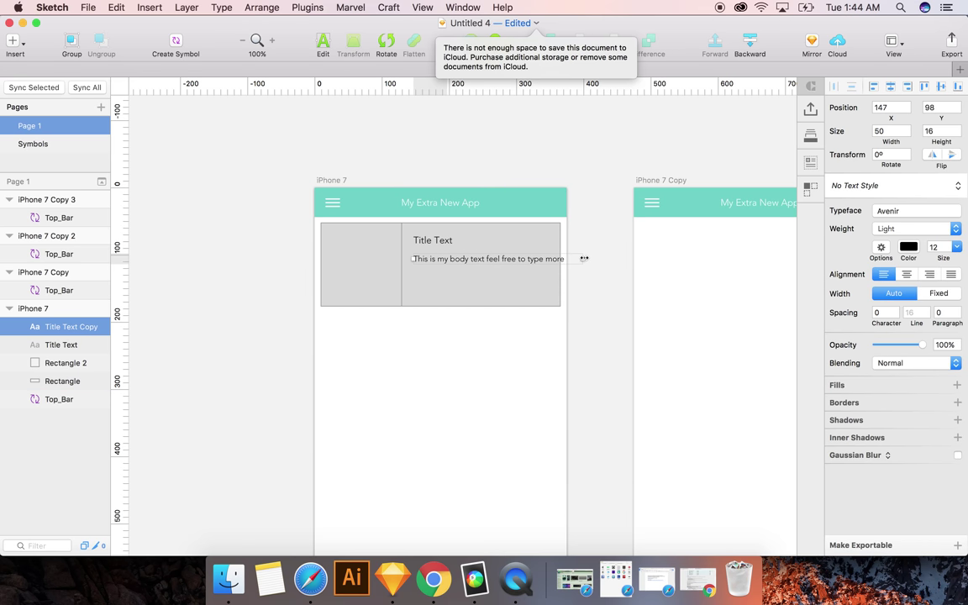
Resize the body text box to about 204 wide and append two more copies of its sentence
drag(584, 258, 550, 264)
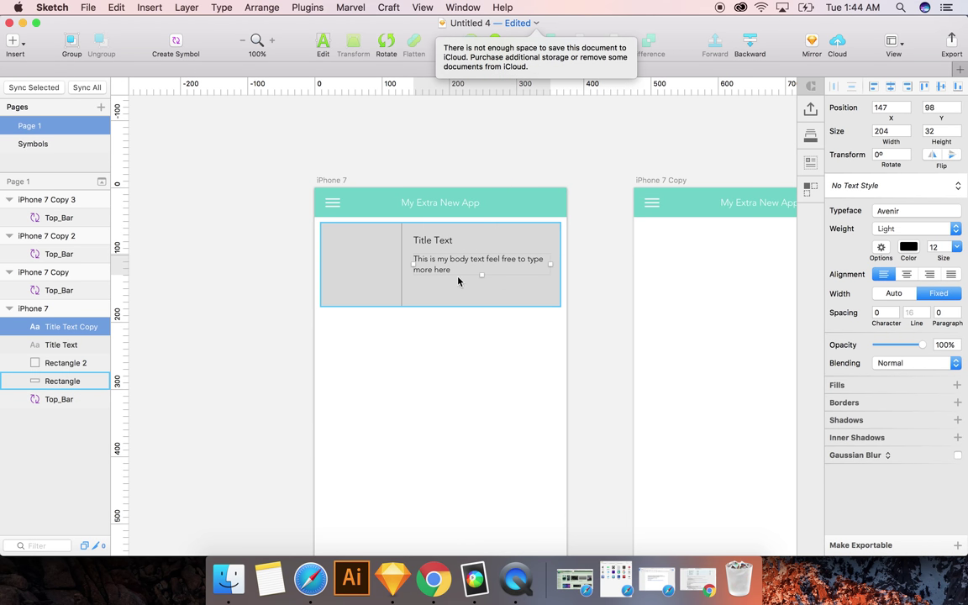
double_click(453, 277)
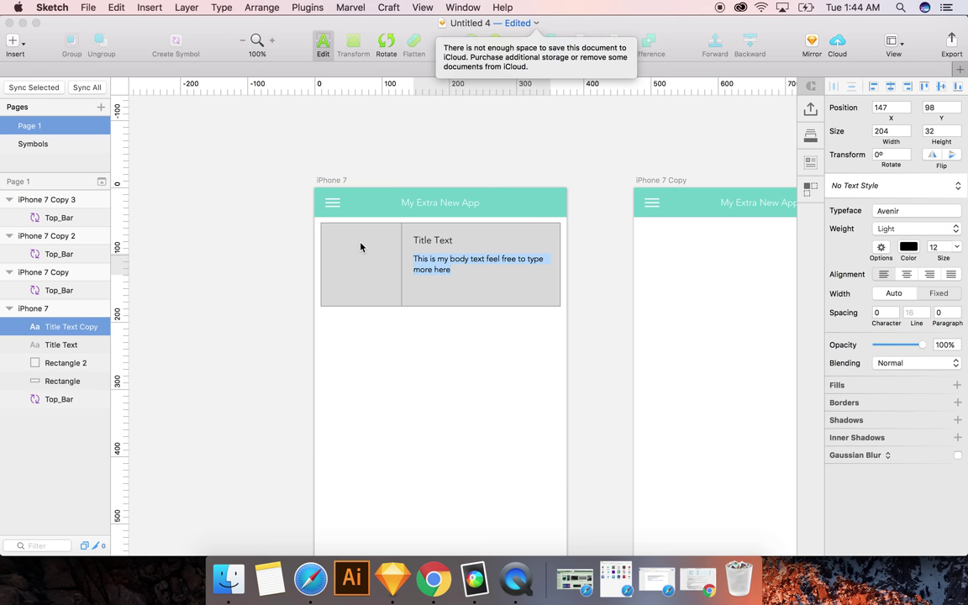
key(super+c)
key(Right)
key(super+v)
key(super+v)
key(Escape)
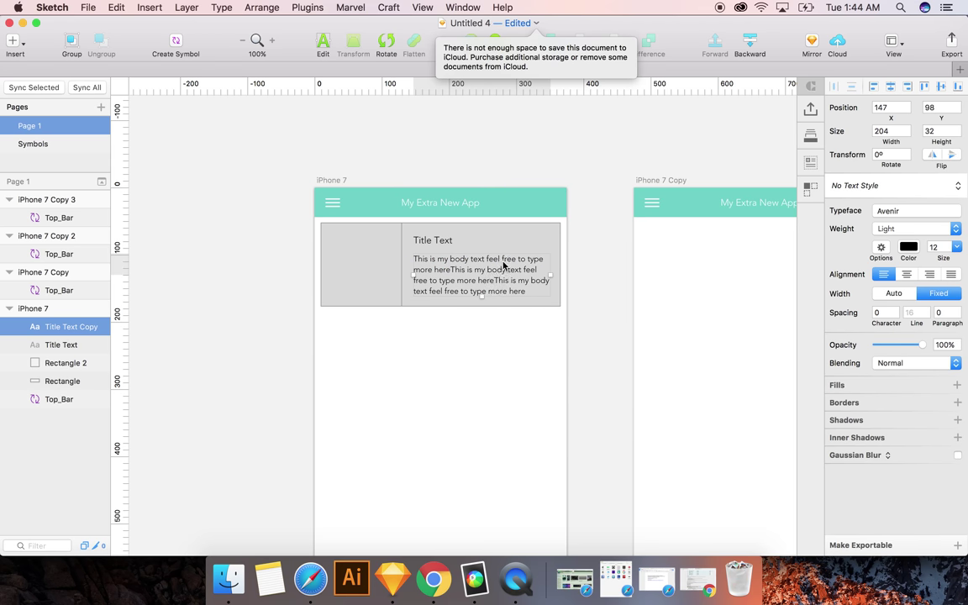
Set the body text's line spacing to 17 and move it up to Y 88, closer to the title
click(909, 313)
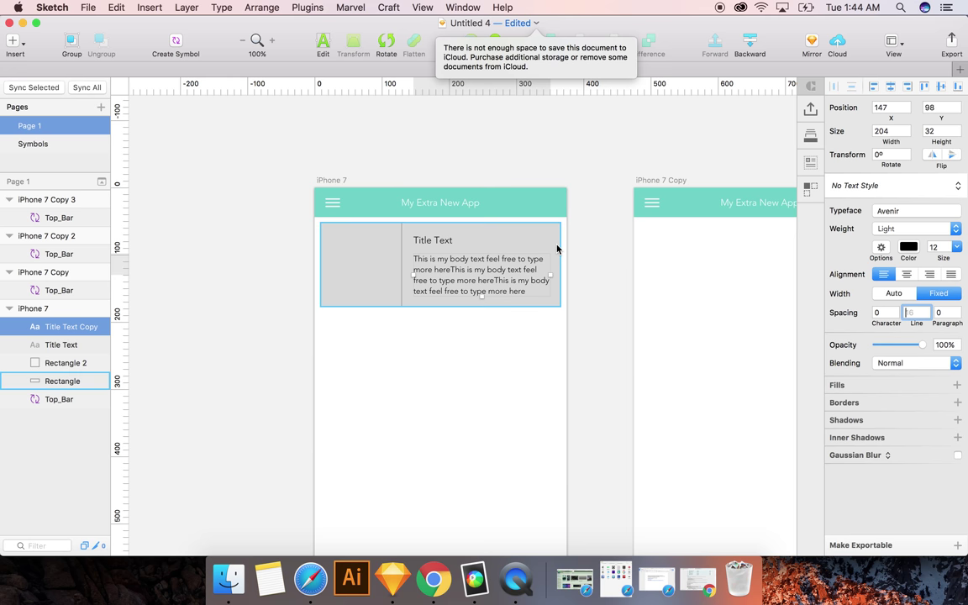
key(Up)
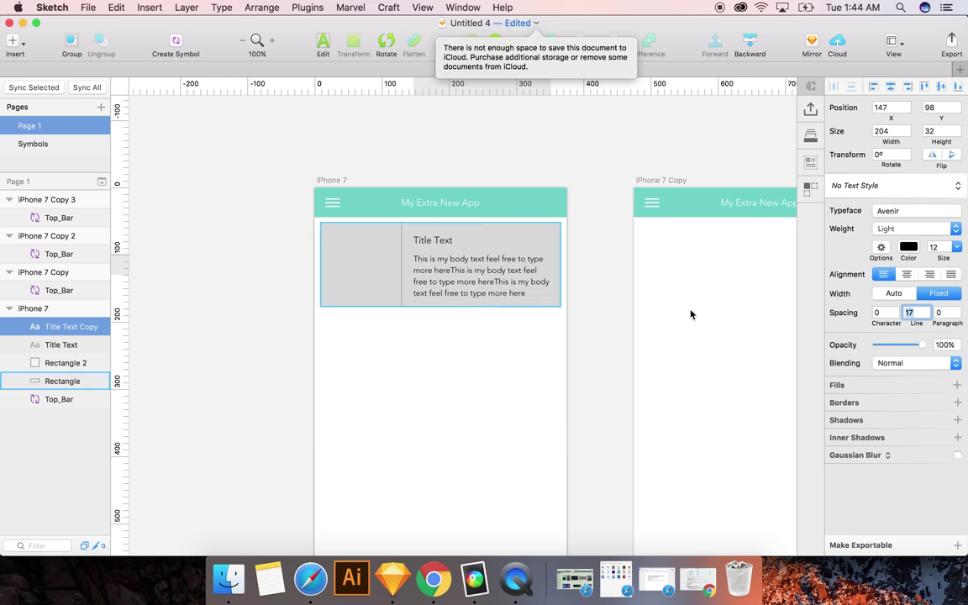
key(Escape)
click(456, 270)
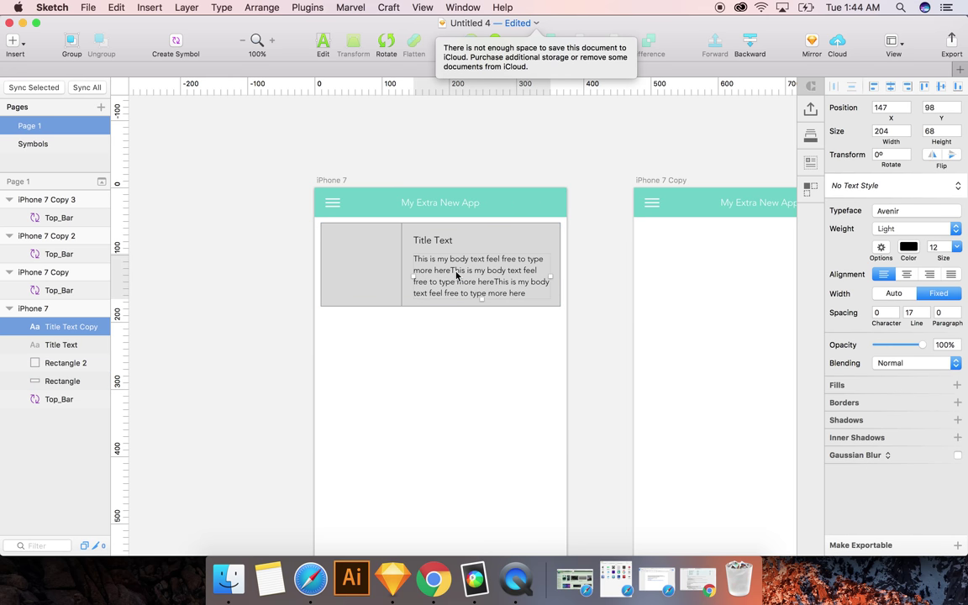
key(shift+Up)
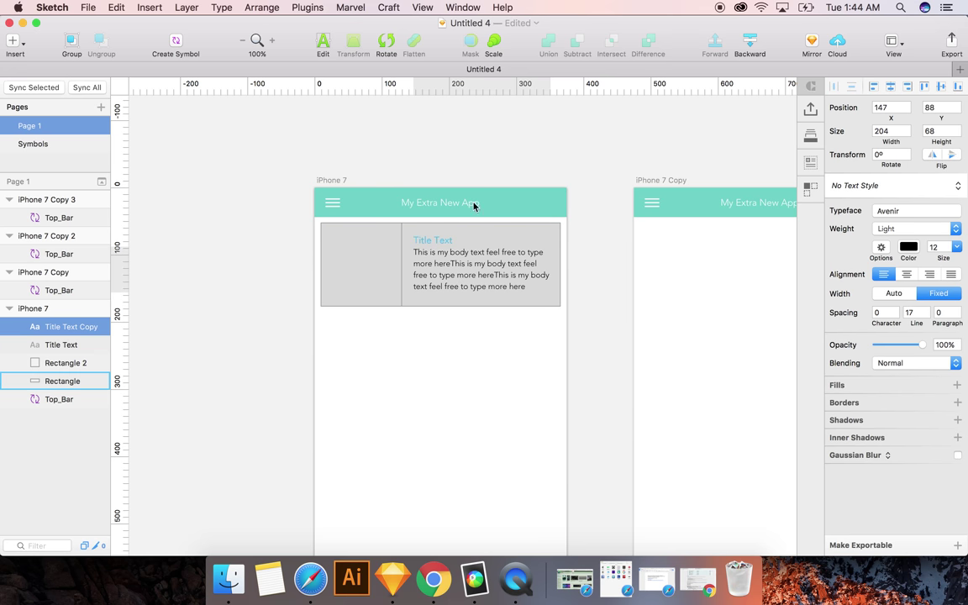
click(594, 183)
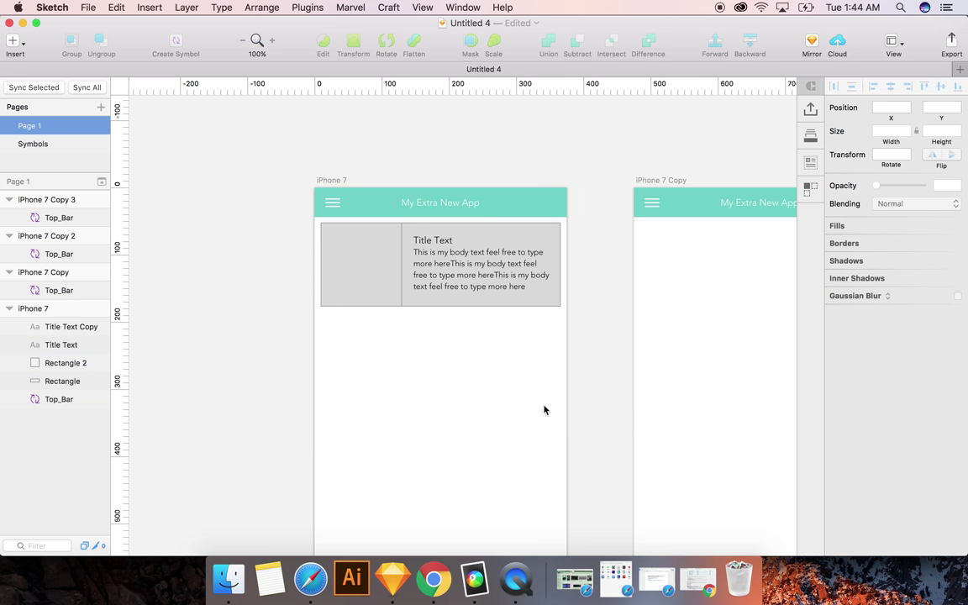
Fill the card's left rectangle with a photo from Craft's custom Unsplash Food category
click(397, 291)
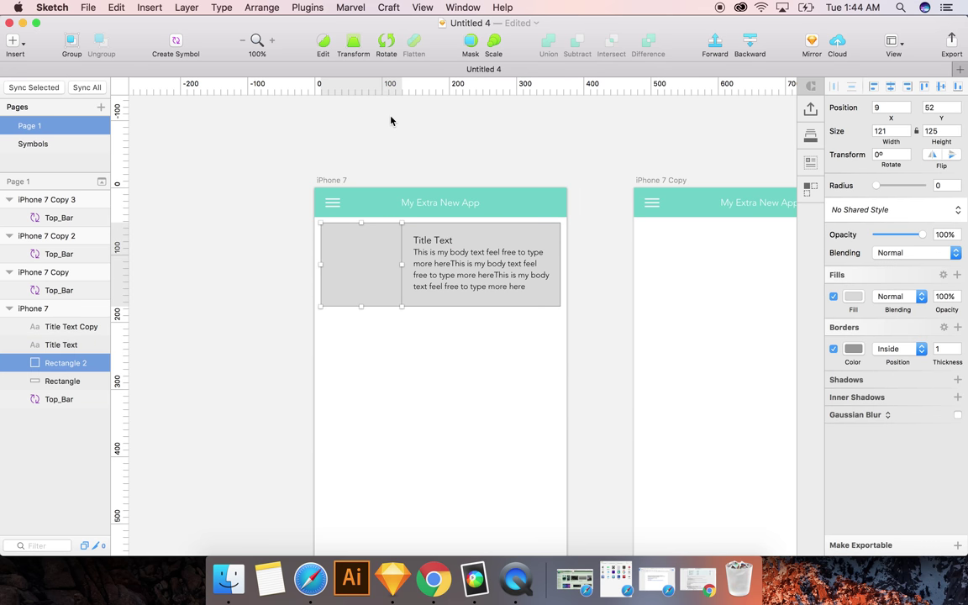
click(811, 161)
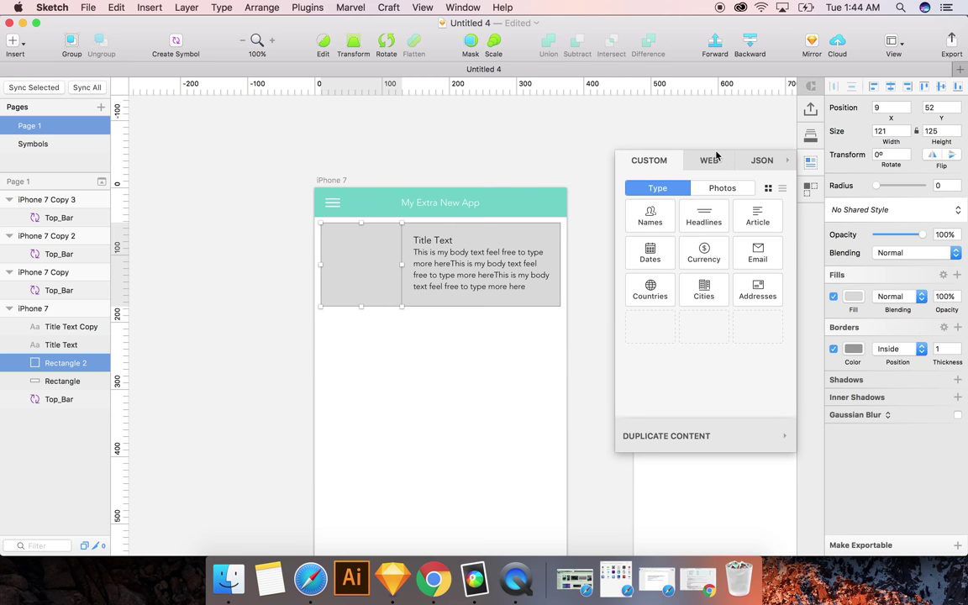
click(725, 187)
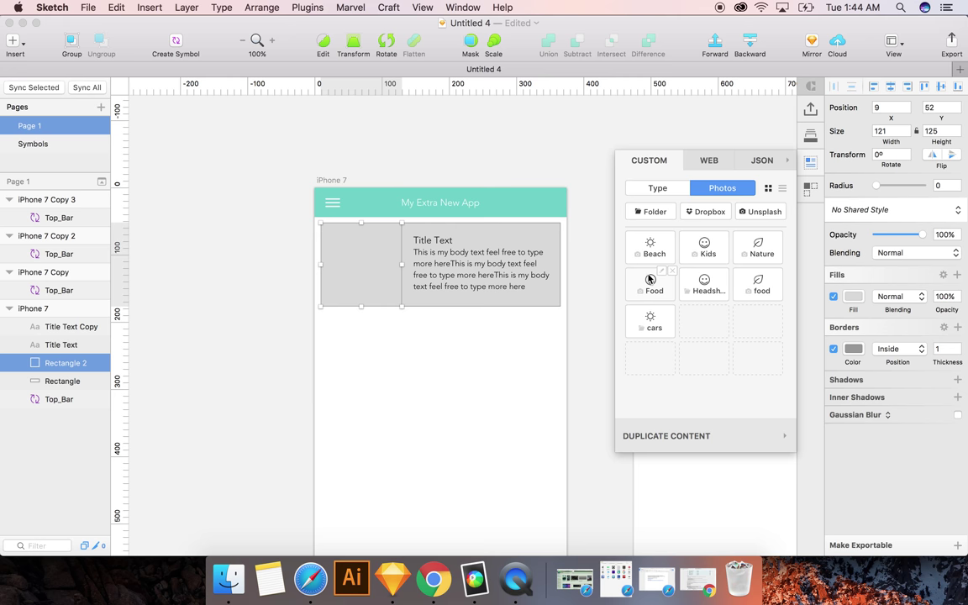
mouse_move(649, 261)
click(656, 289)
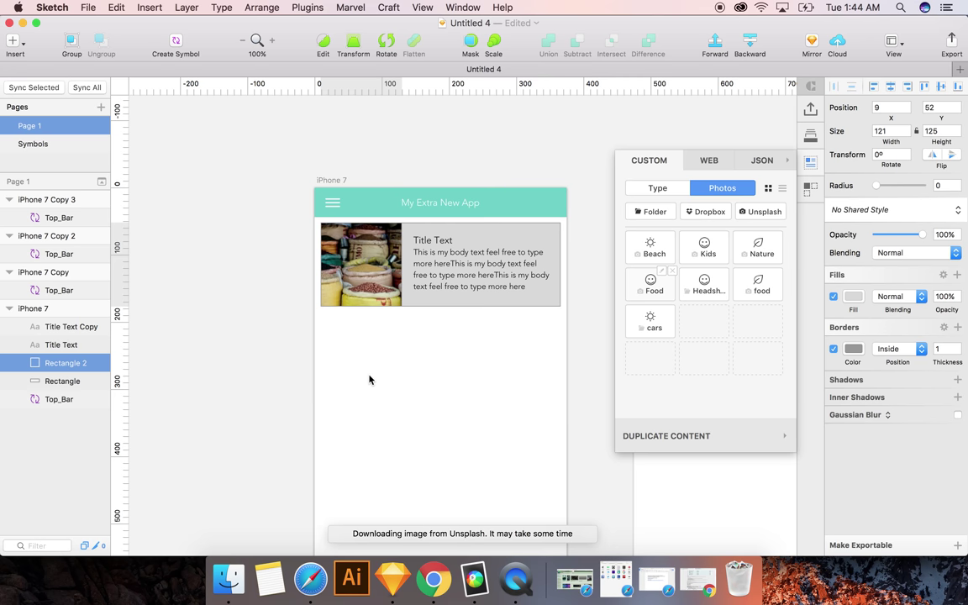
click(273, 252)
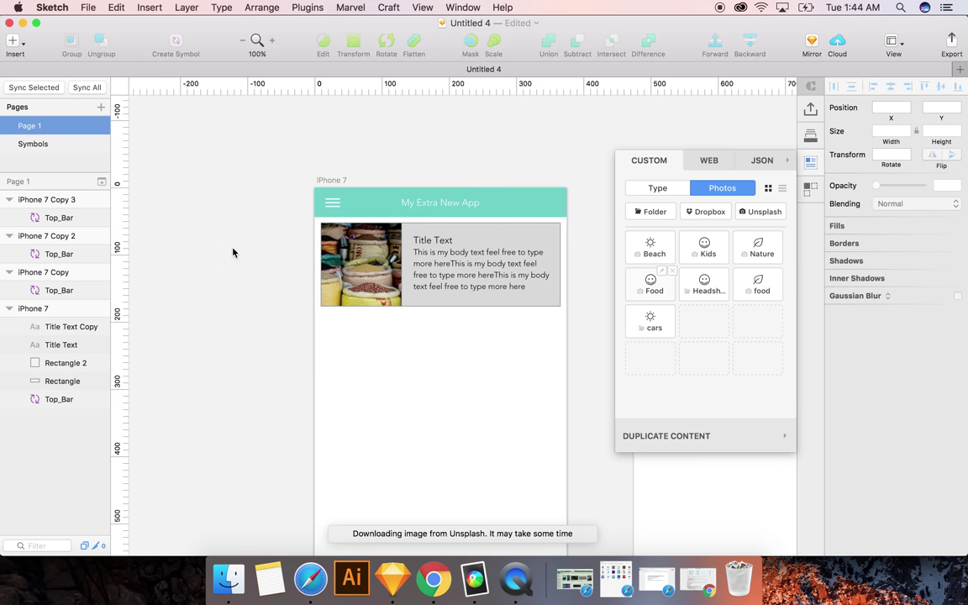
Replace the image in the card's left rectangle with another photo from the same Food category
click(331, 284)
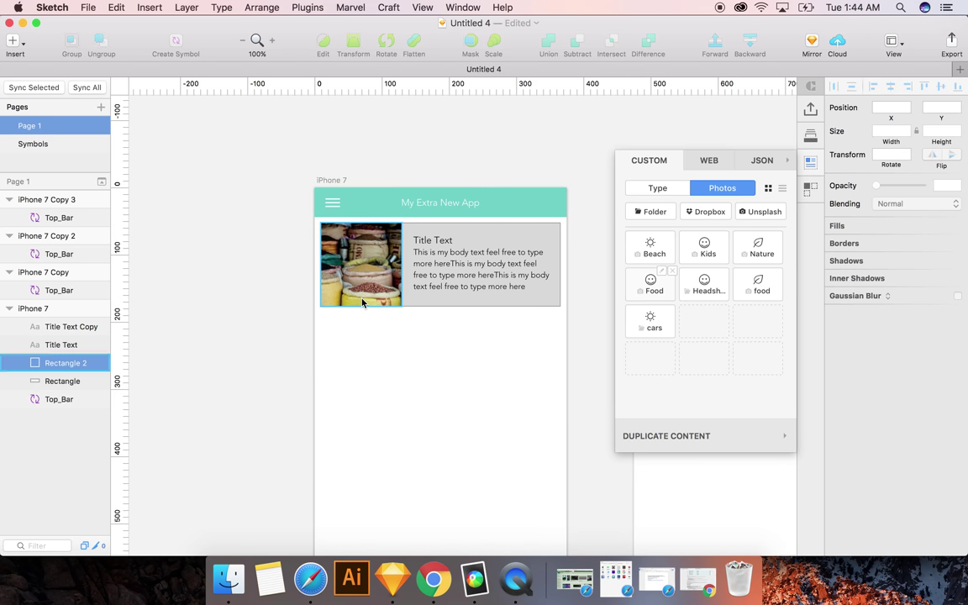
click(649, 284)
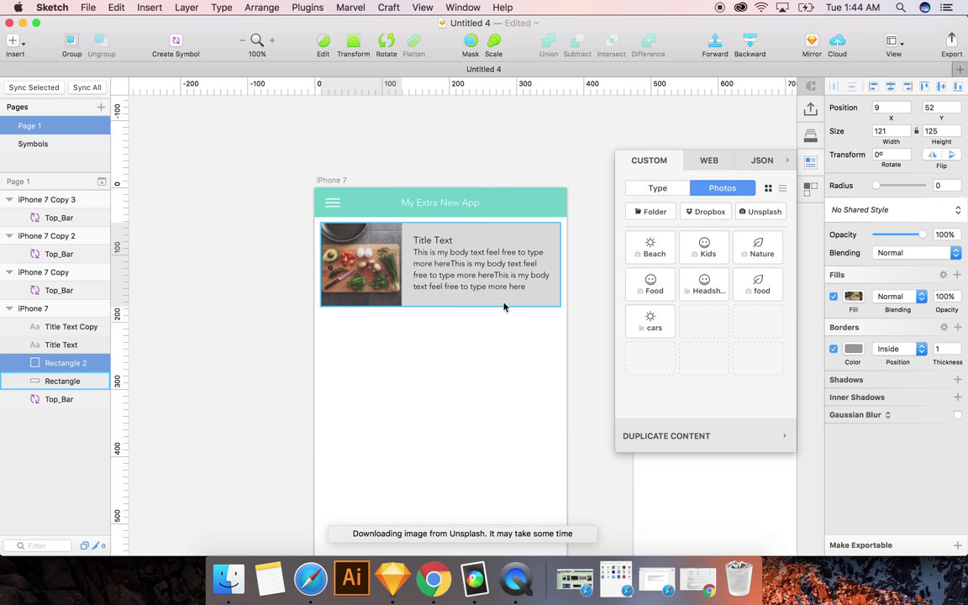
click(442, 385)
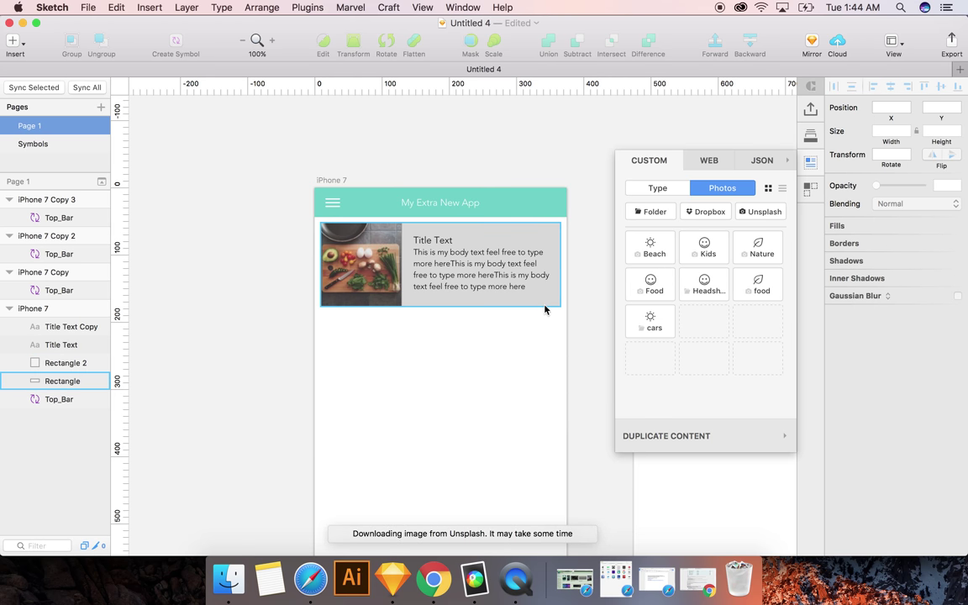
Turn off the borders of both card rectangles, Rectangle and Rectangle 2, together
drag(545, 308, 372, 300)
key(super+plus)
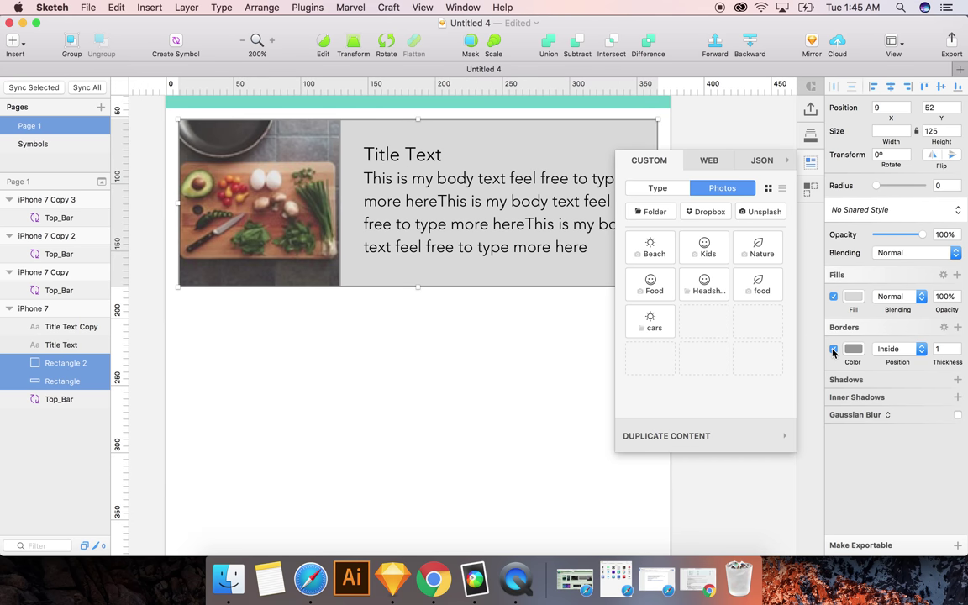
click(832, 348)
click(357, 352)
key(super+minus)
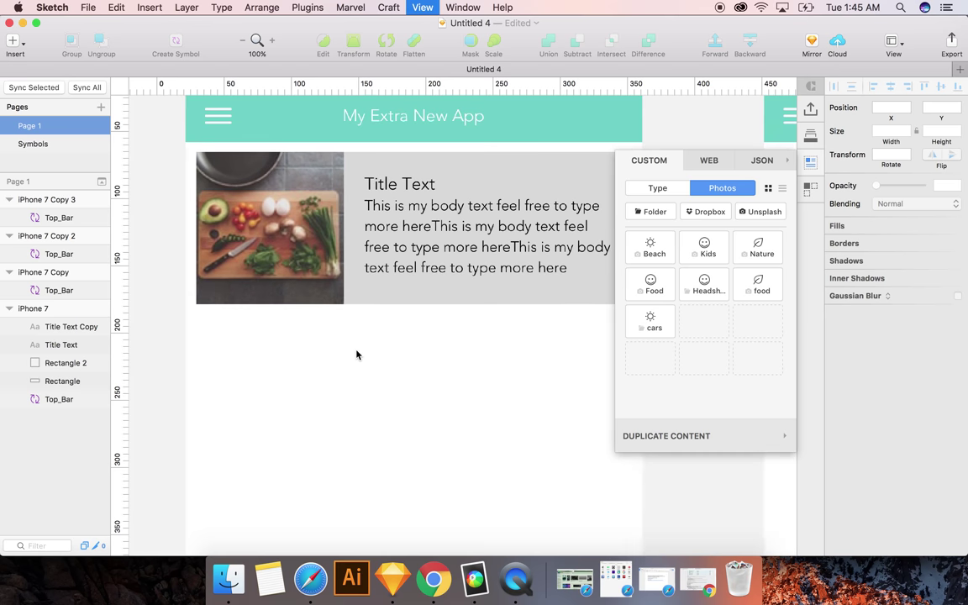
Try several opacities on the body text, including 80% and 38%, and set it to 90%
click(410, 267)
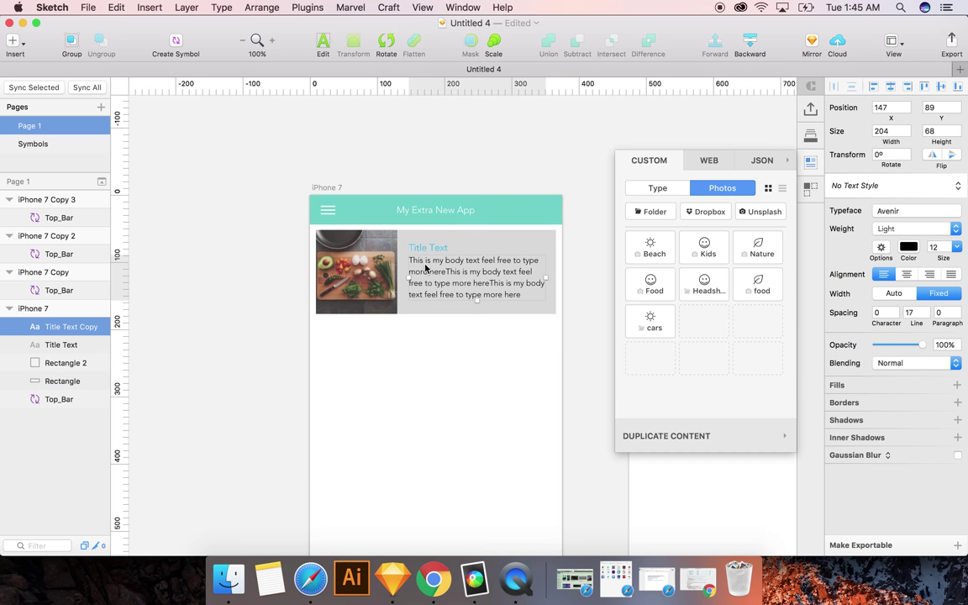
key(8)
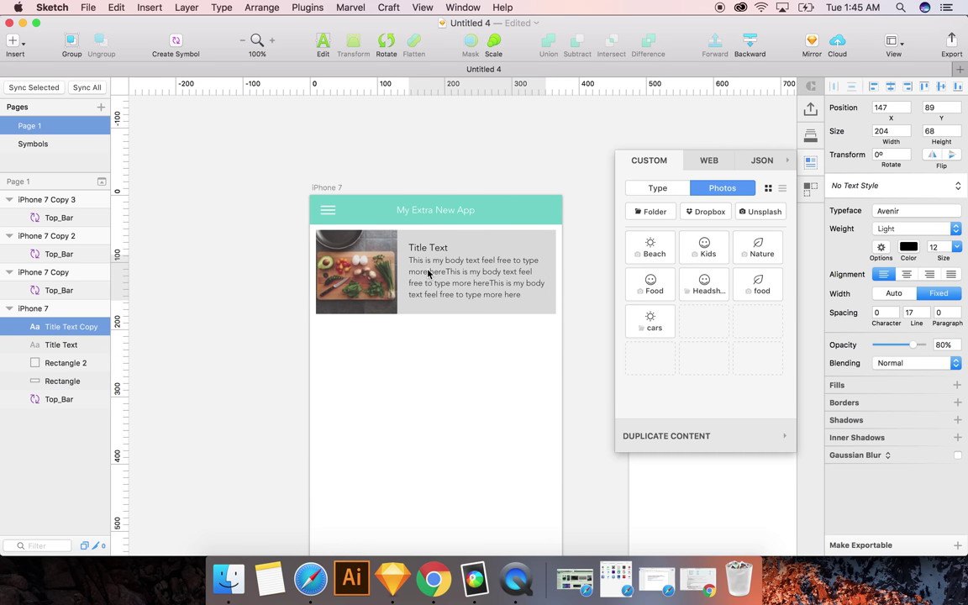
key(1)
key(9)
key(3)
key(8)
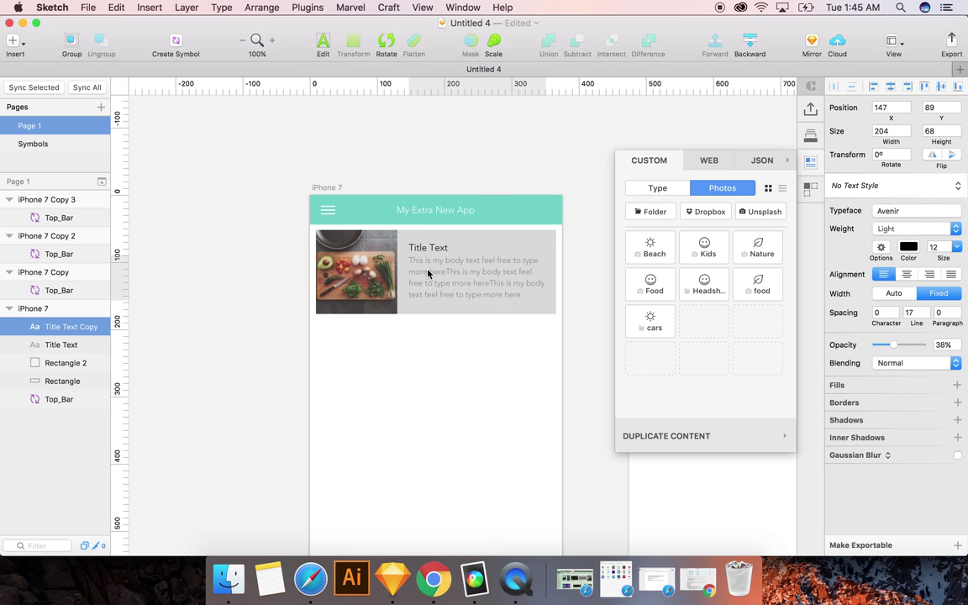
key(1)
key(9)
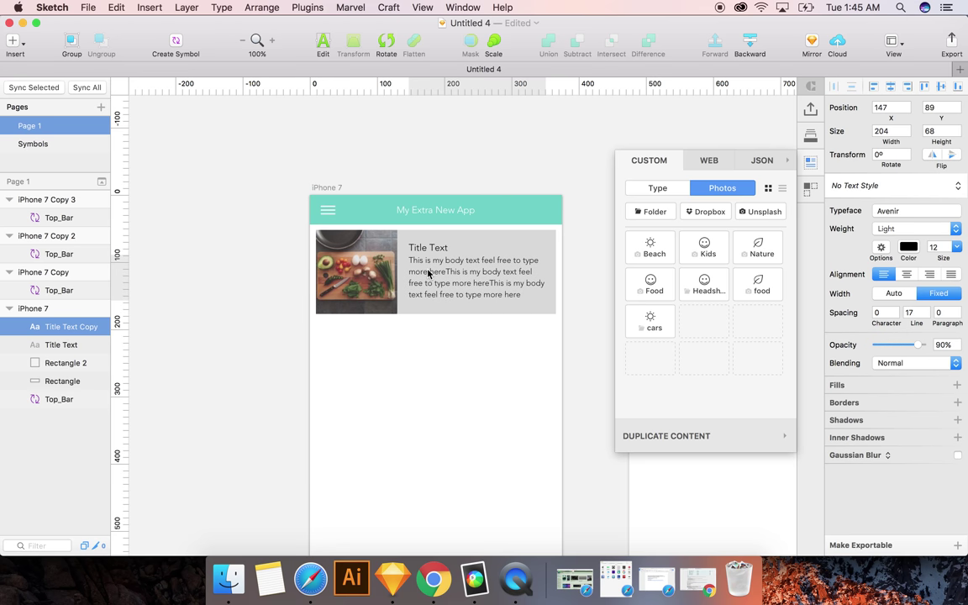
Set the body text's opacity to 30% and the Title Text's opacity to 80%
key(3)
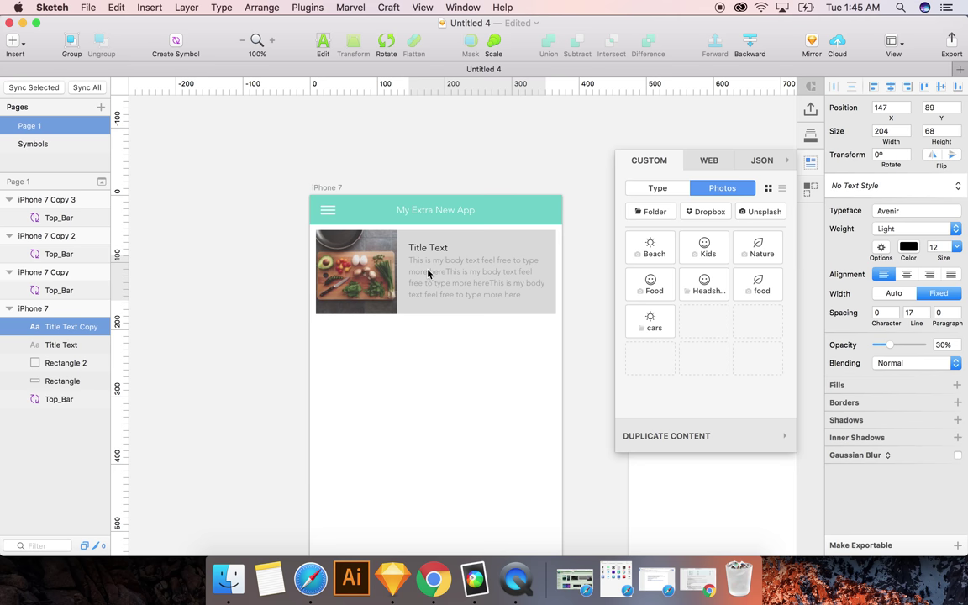
click(426, 249)
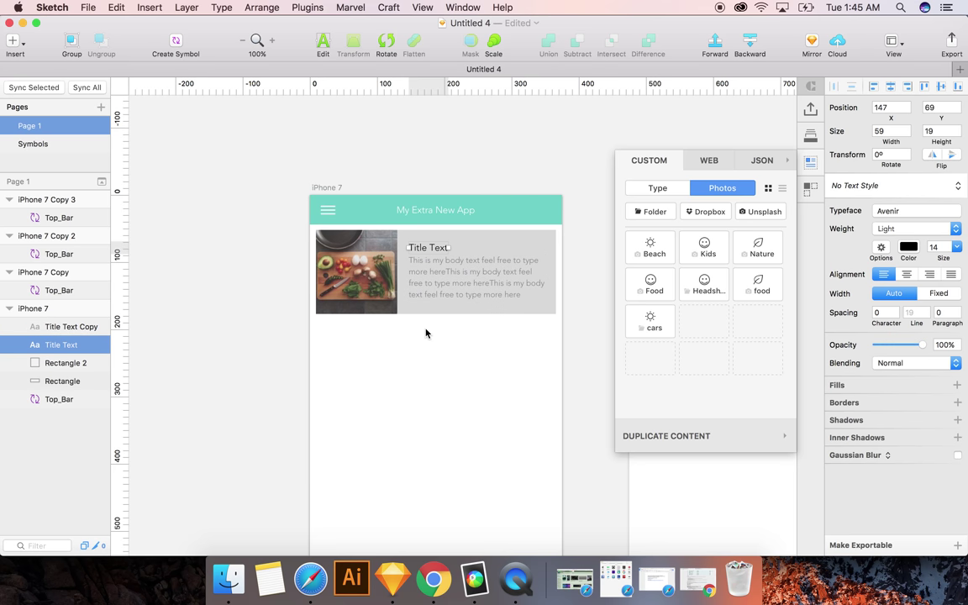
Lighten the fill of the card's background rectangle to EEEEEE
click(404, 324)
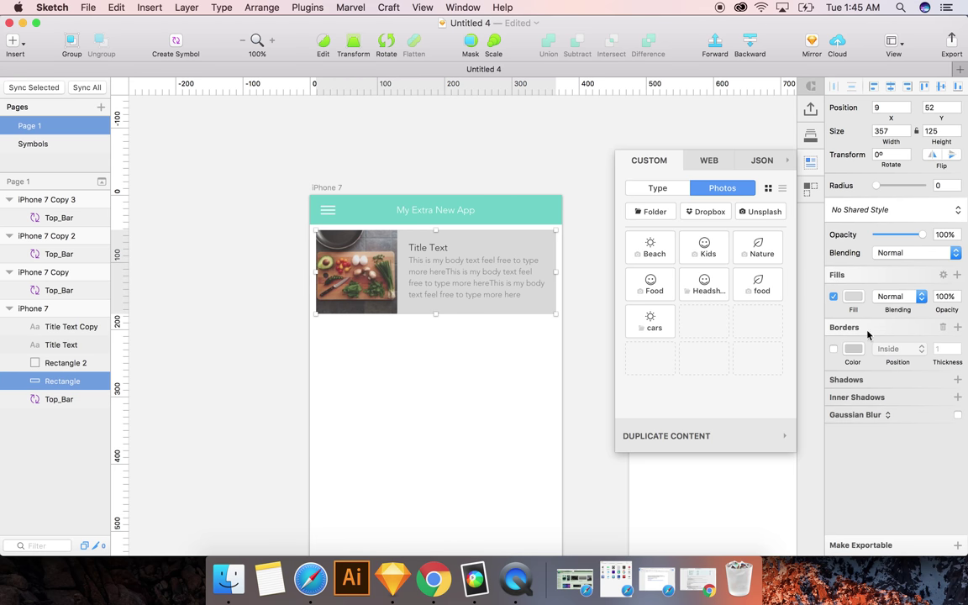
click(853, 298)
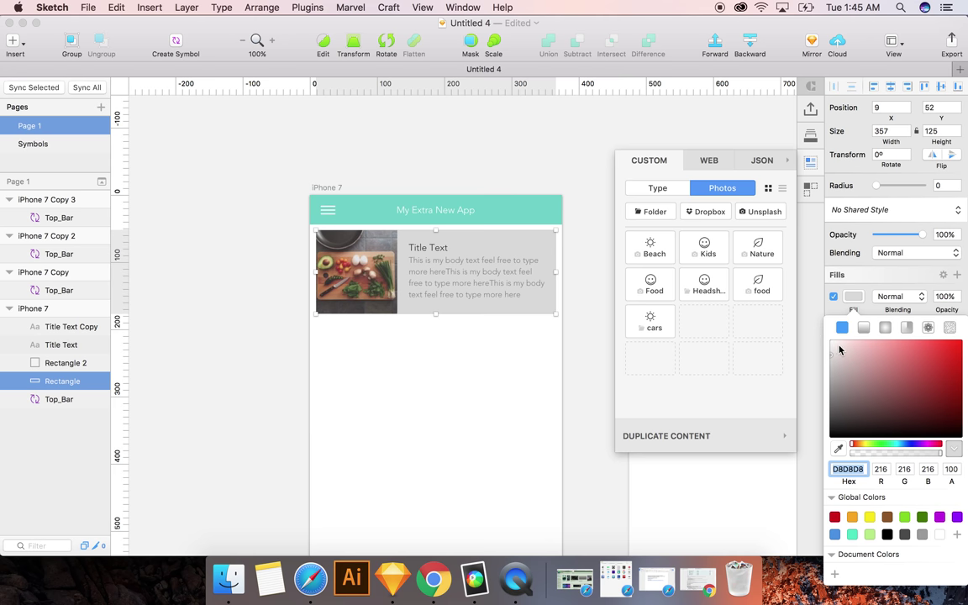
drag(838, 349, 820, 349)
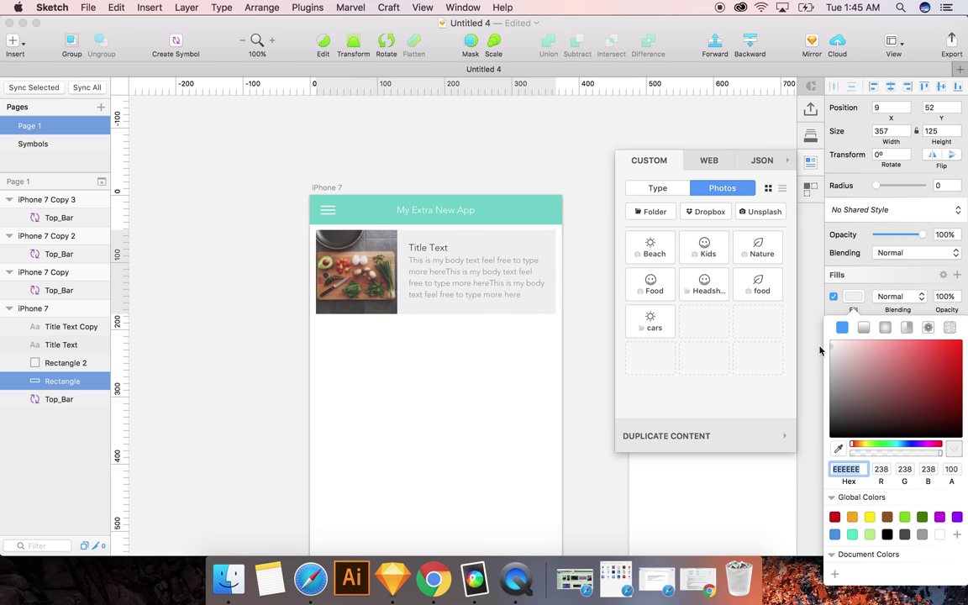
click(406, 420)
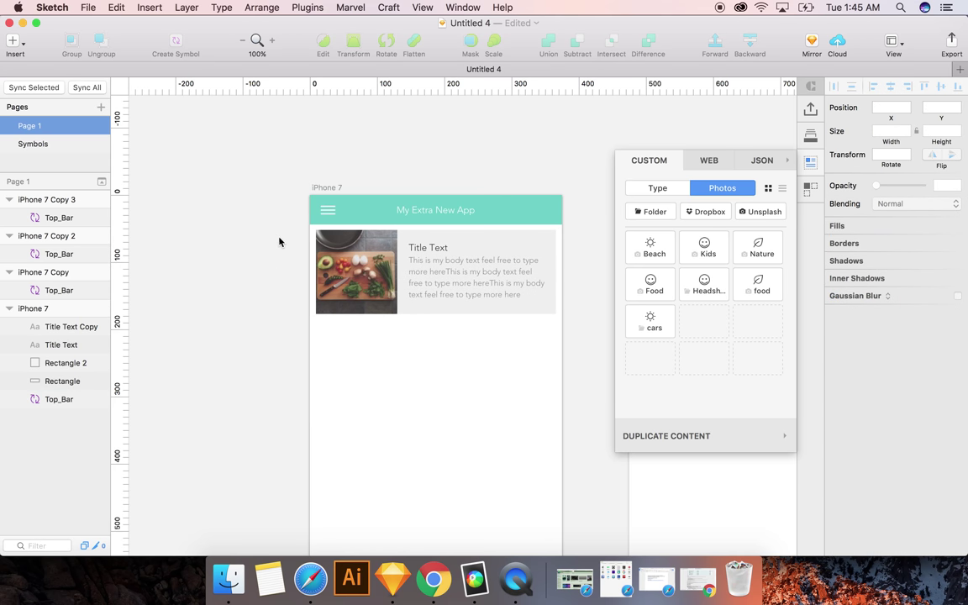
Duplicate the whole card four times down the iPhone 7 artboard, spacing the copies about 143 px apart vertically
drag(278, 242, 567, 323)
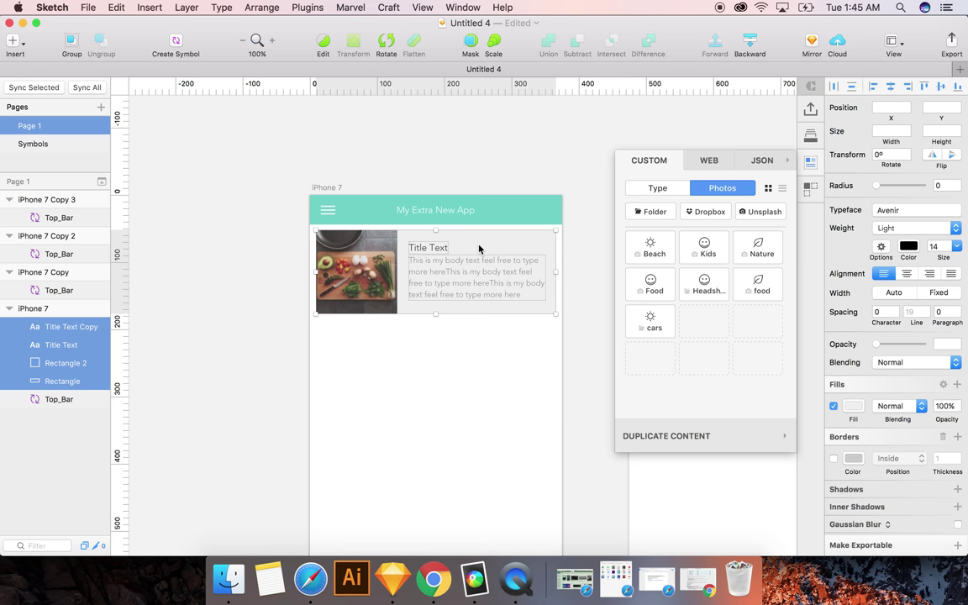
drag(479, 248, 478, 342)
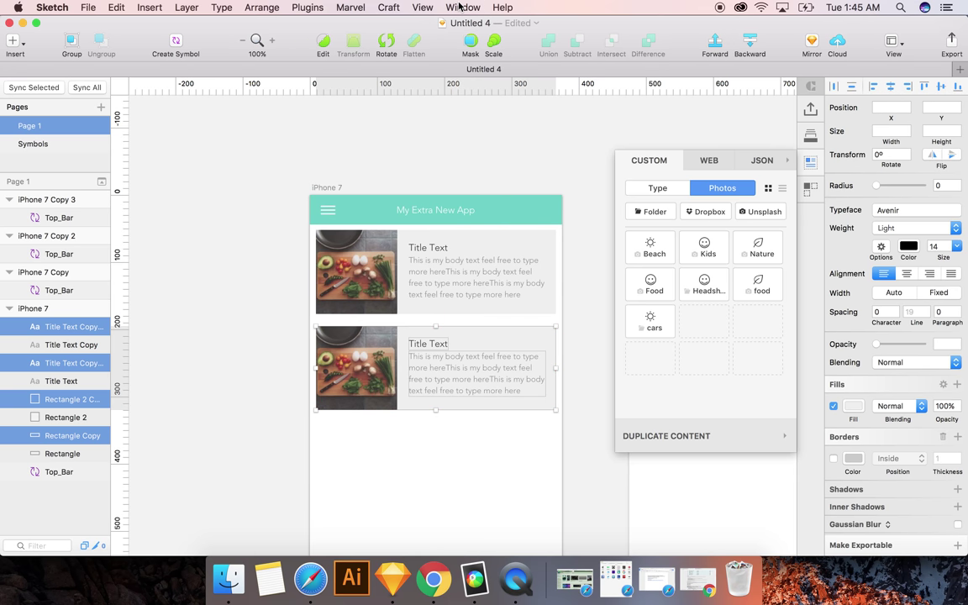
key(super+d)
key(super+d)
scroll(476, 173, down, 3)
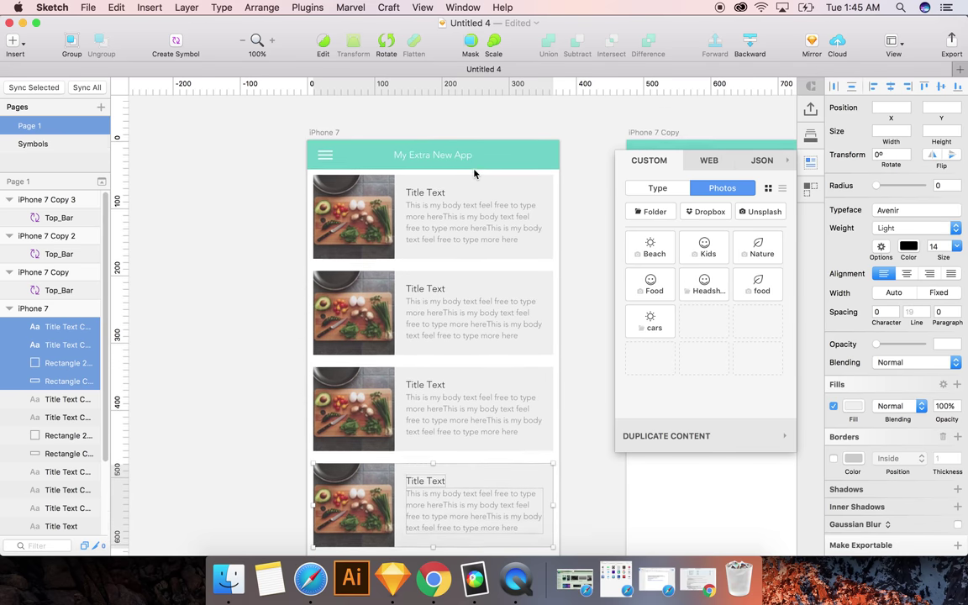
scroll(475, 173, down, 2)
key(super+d)
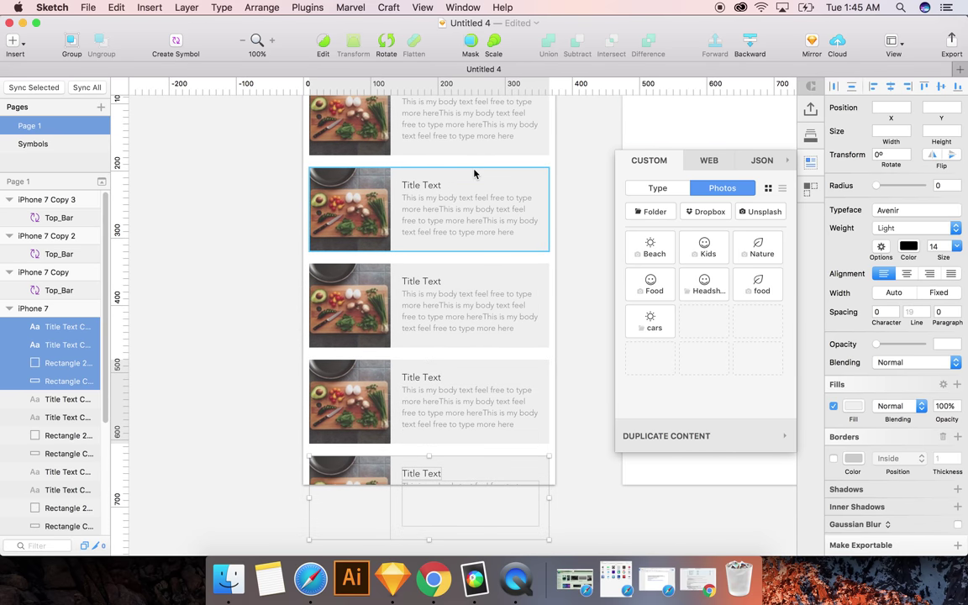
click(233, 337)
Select the photo rectangles of the four duplicated cards and fill them with images from Craft's custom Food category
scroll(194, 233, up, 4)
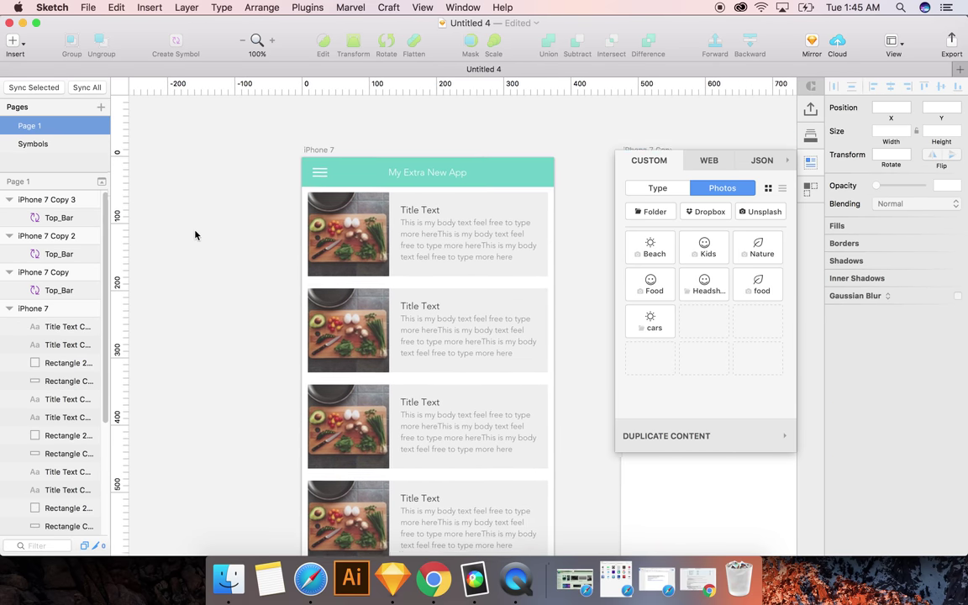
click(336, 337)
click(334, 434)
click(350, 513)
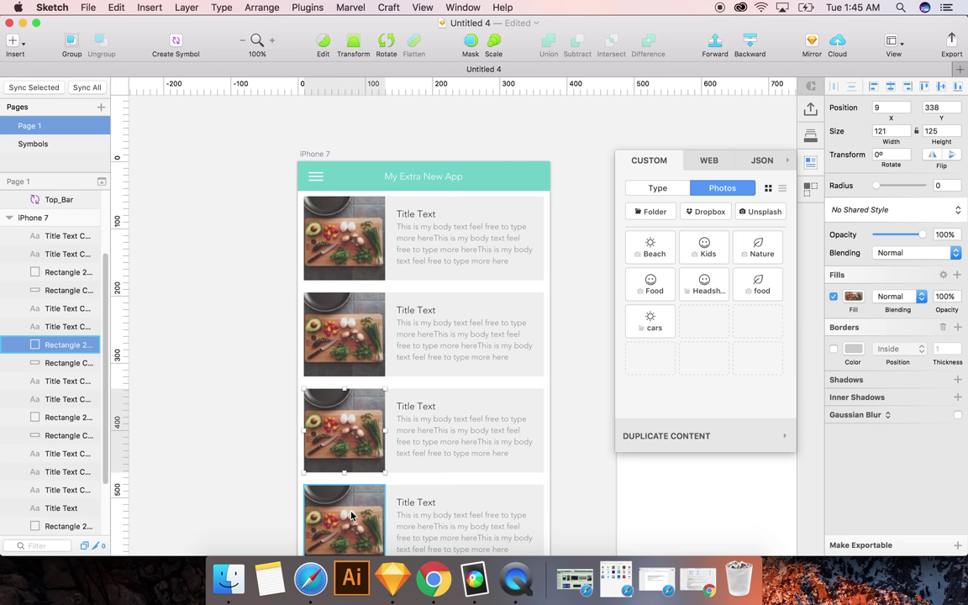
shift+click(329, 307)
shift+click(329, 391)
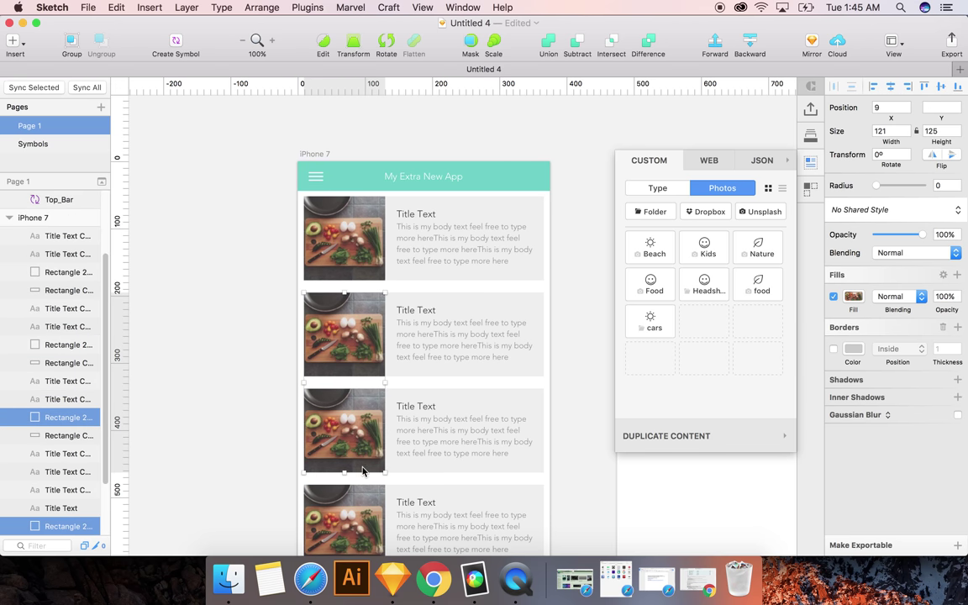
scroll(199, 335, down, 4)
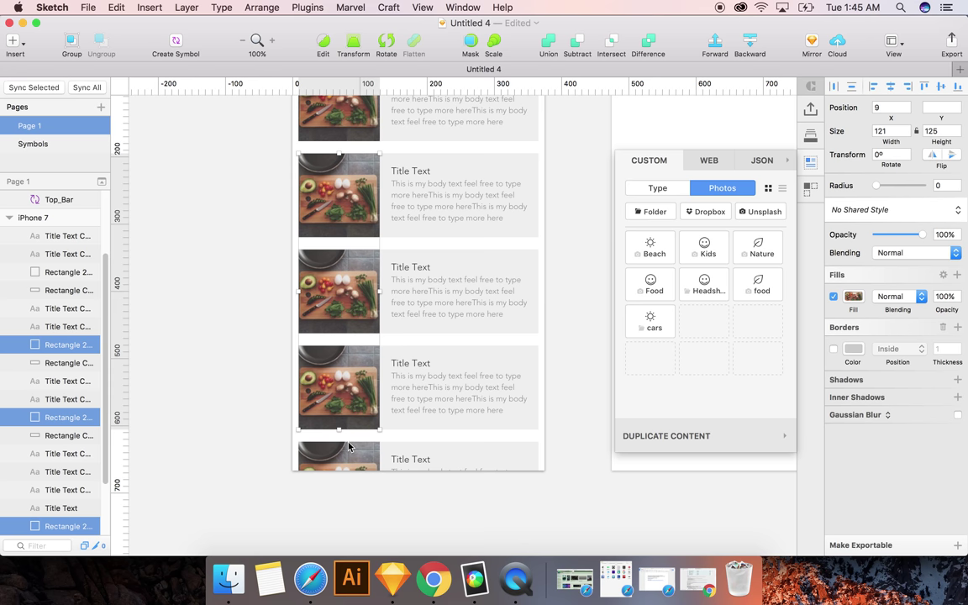
shift+click(350, 445)
scroll(261, 225, up, 2)
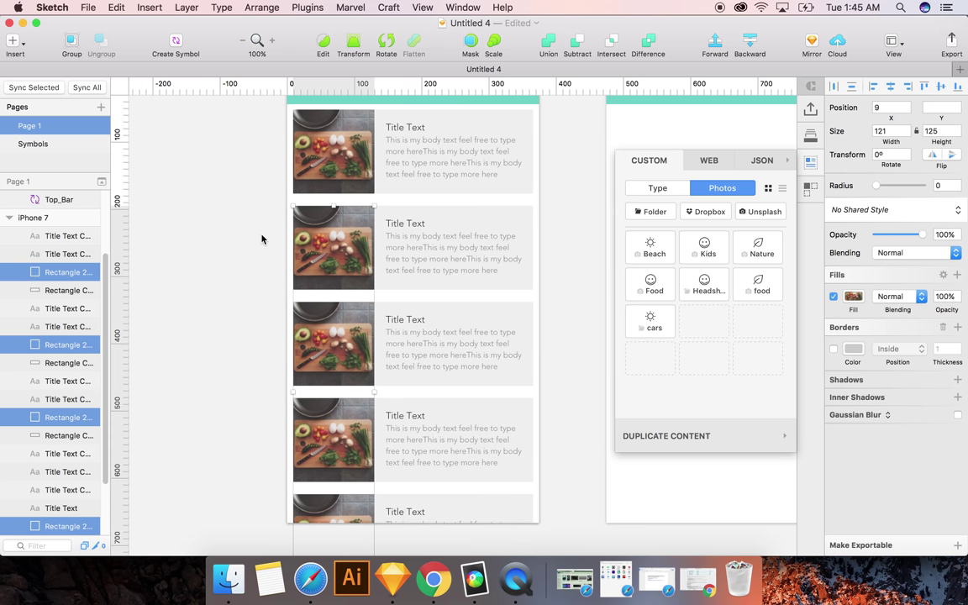
click(650, 284)
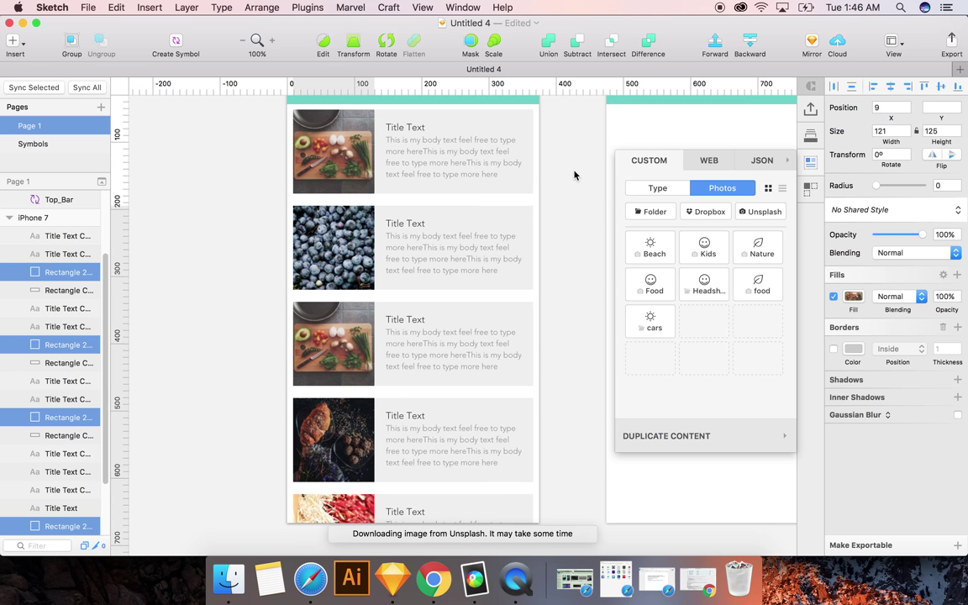
Fill the third card's photo rectangle with a different image from the Food category
click(334, 343)
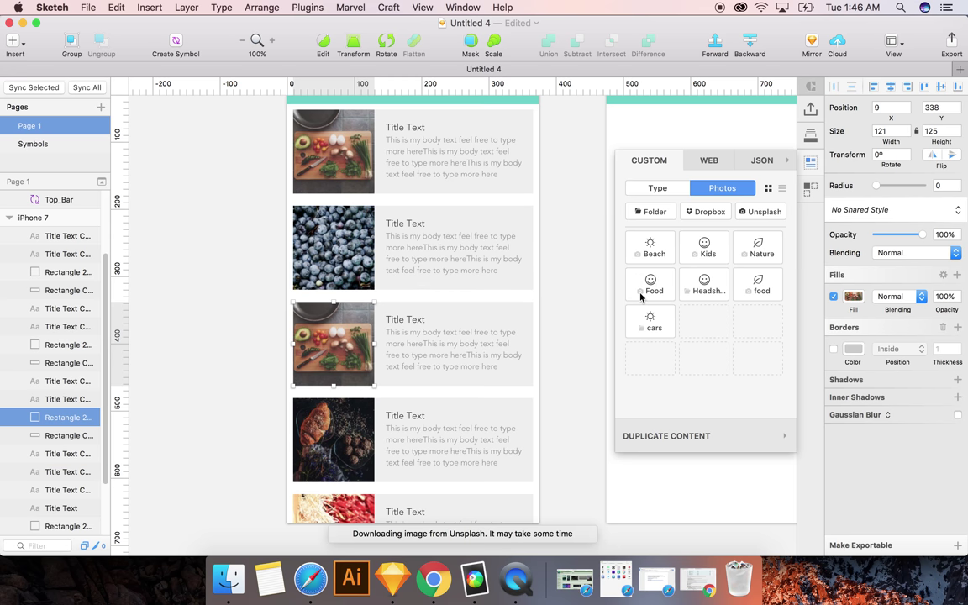
click(205, 349)
scroll(380, 285, up, 2)
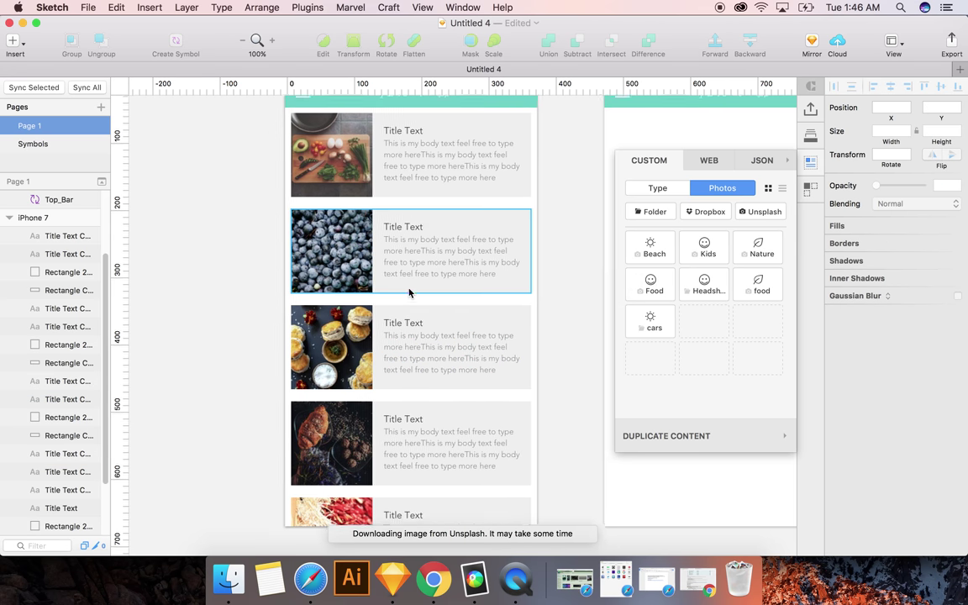
Change the second card's title to "Blueberries" and the third card's title to "Some kind of biscuit"
click(402, 250)
double_click(403, 251)
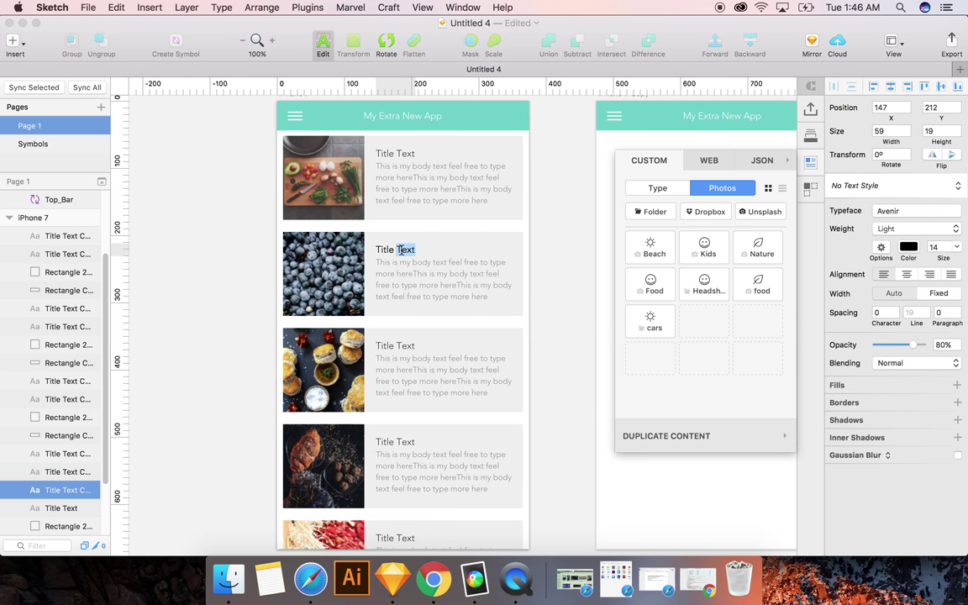
text(Blueberries)
click(396, 351)
double_click(399, 345)
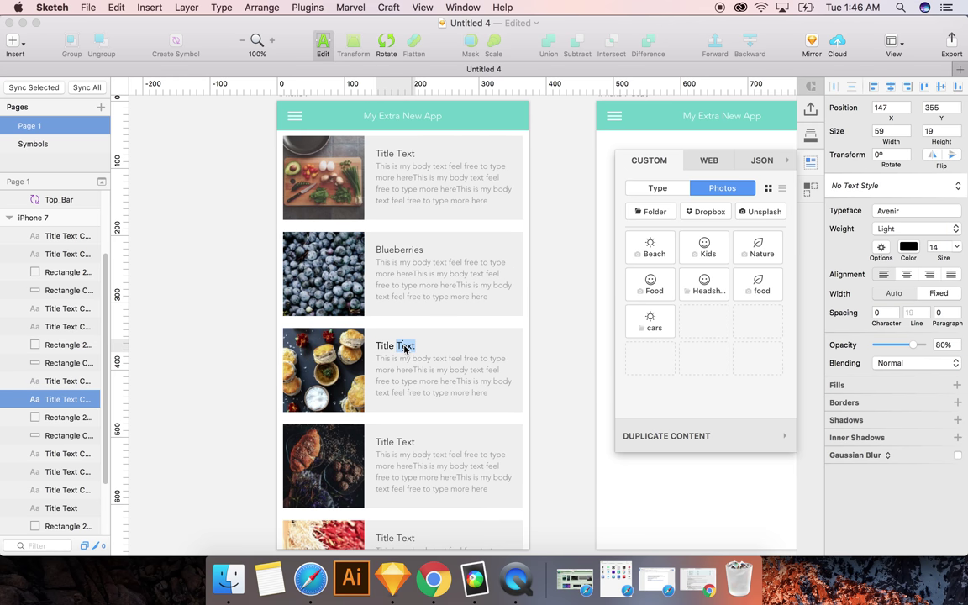
triple_click(405, 348)
text(Some kind of biscuit)
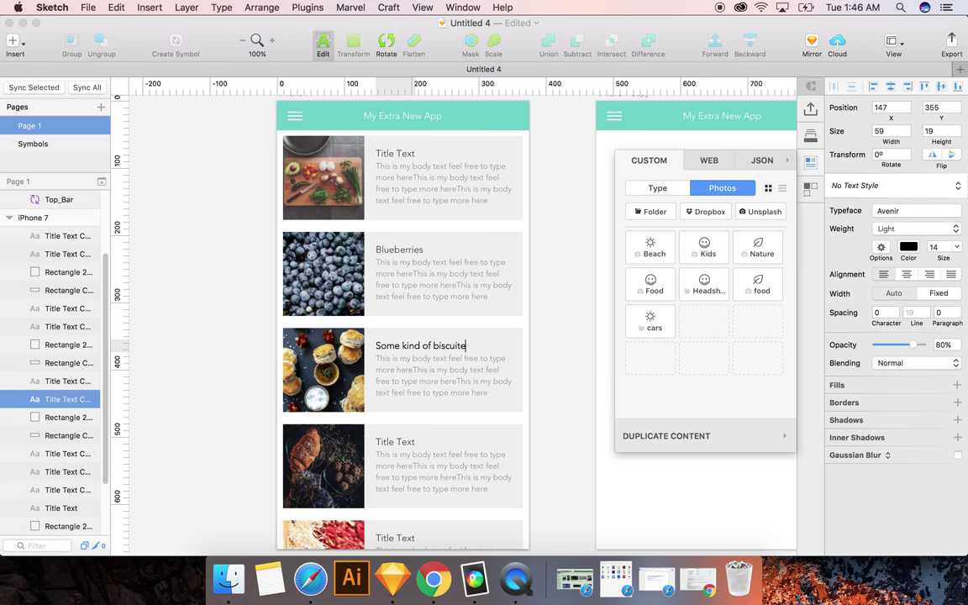
key(Escape)
Change the fourth card's title to "Croissant"
double_click(400, 442)
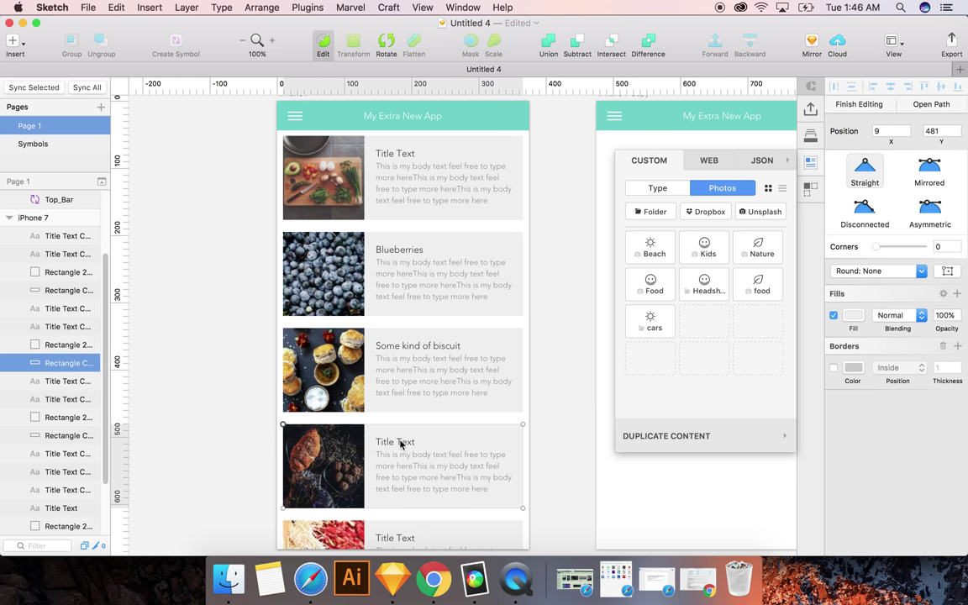
key(Escape)
click(387, 443)
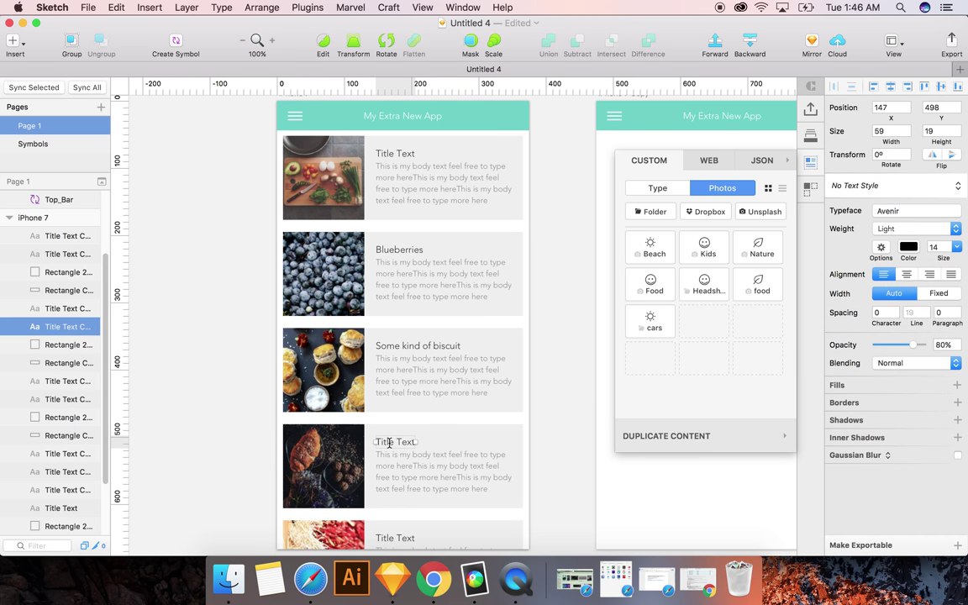
double_click(389, 442)
text(Croissa)
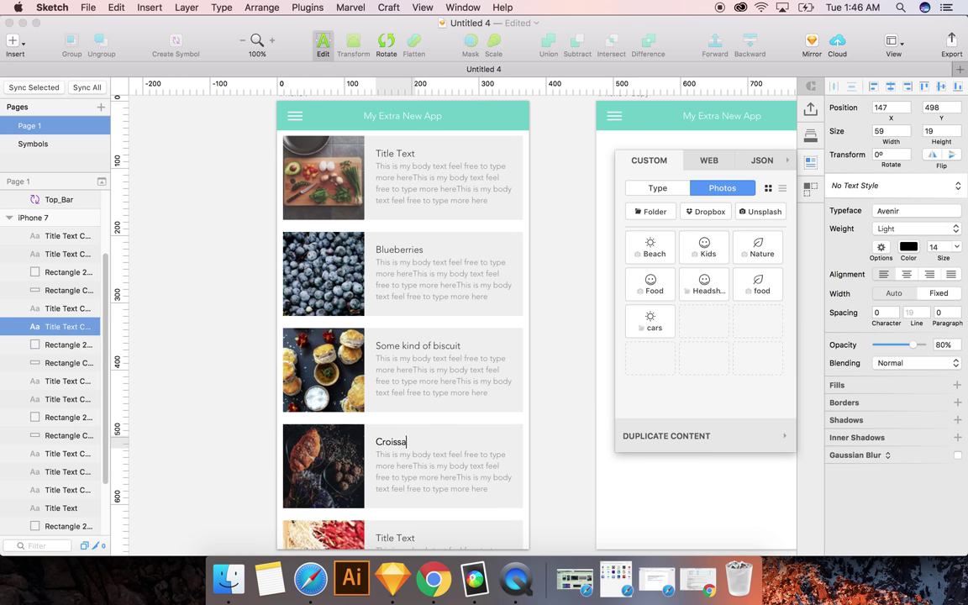
text(nt)
Change the fifth card's title to "Pizza maybe"
scroll(214, 437, down, 3)
click(383, 483)
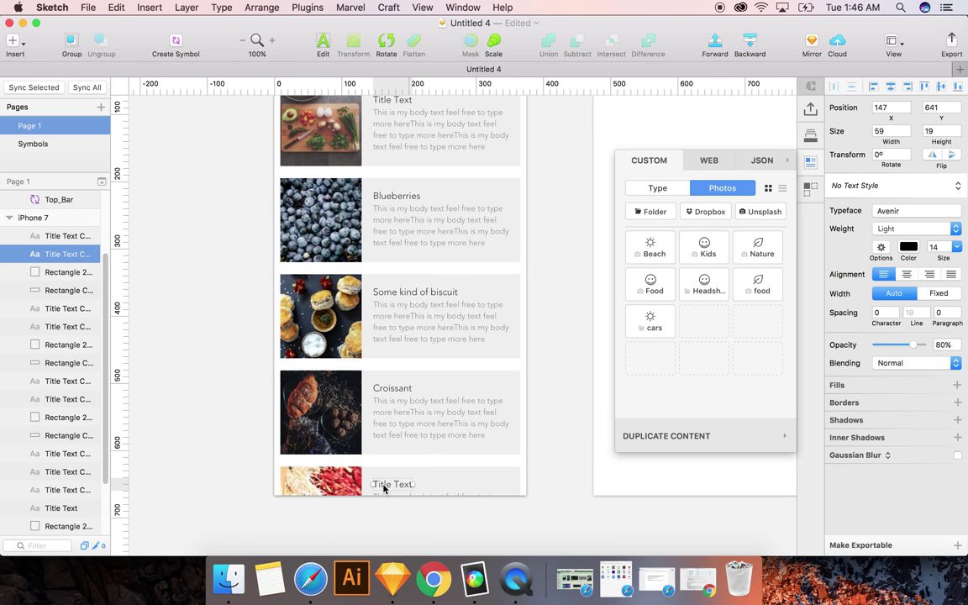
double_click(383, 484)
text(Pis)
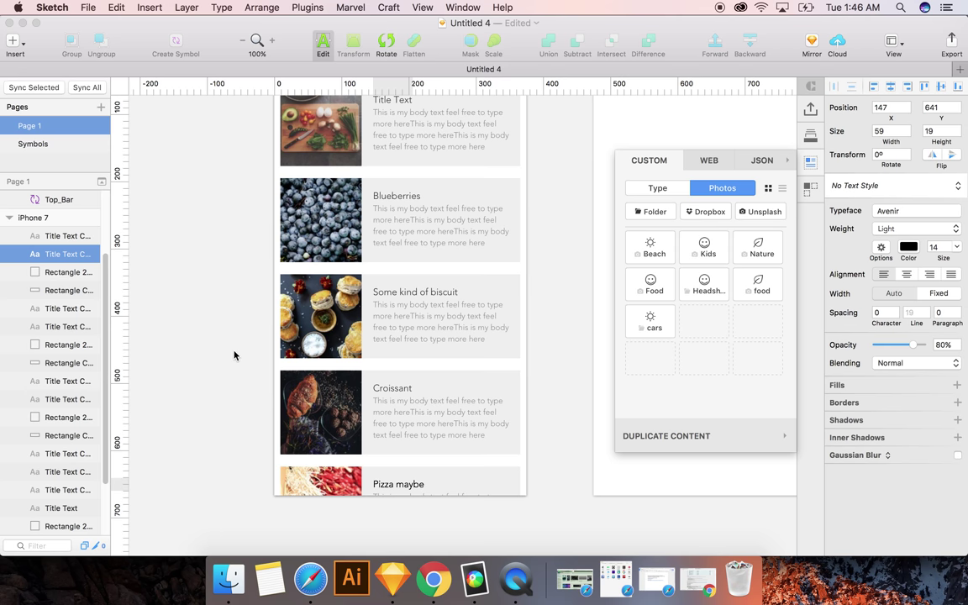
text(za maybe)
key(Escape)
Copy the first card's four layers from the iPhone 7 artboard into the iPhone 7 Copy artboard
scroll(234, 355, up, 5)
scroll(234, 354, down, 4)
scroll(235, 354, right, 2)
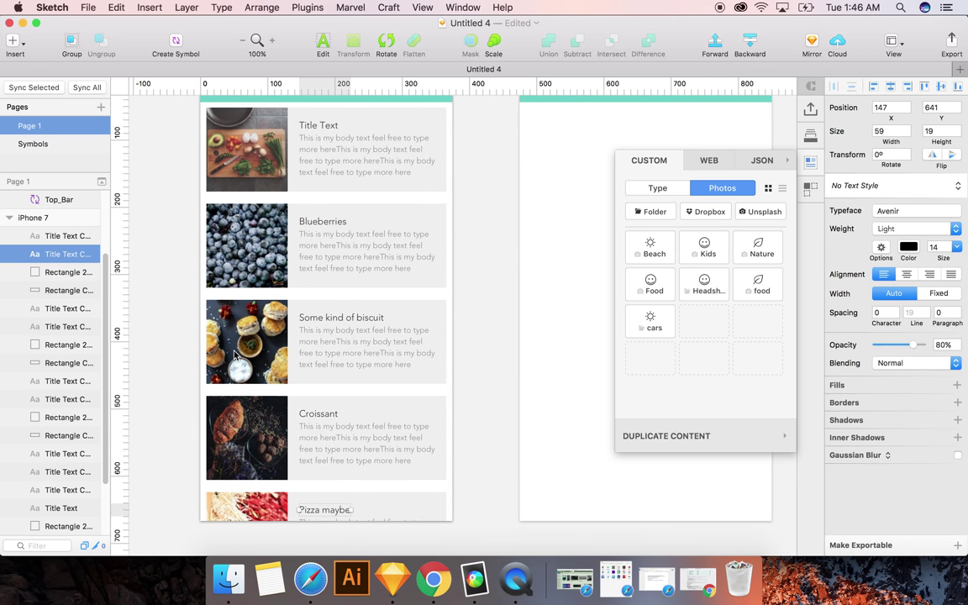
scroll(256, 252, up, 3)
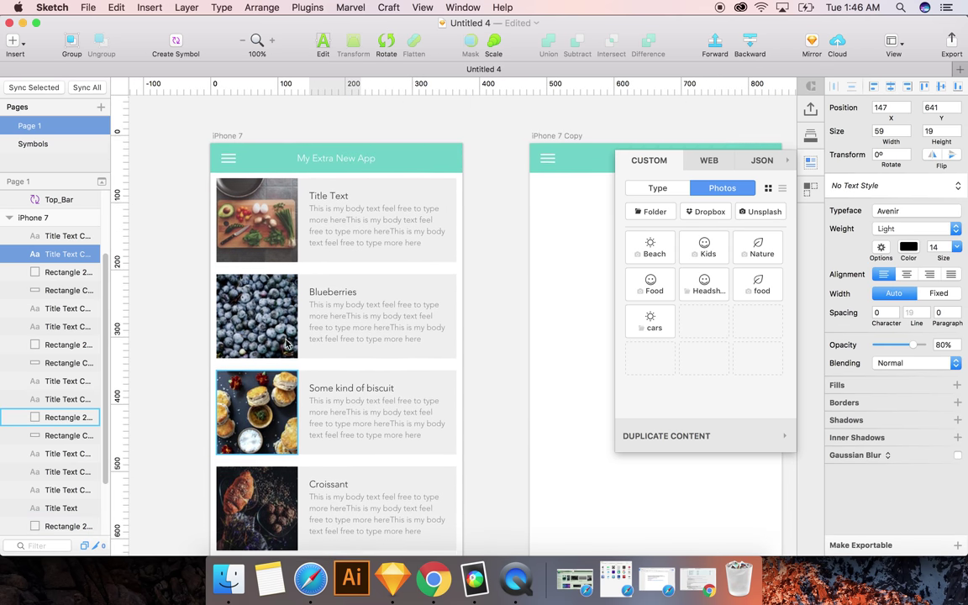
scroll(286, 340, right, 1)
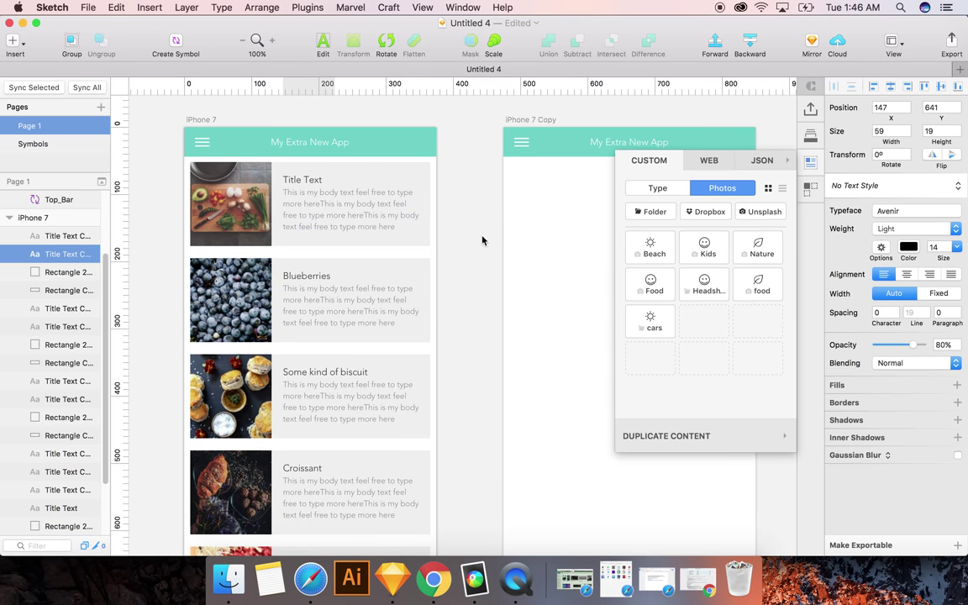
drag(469, 230, 185, 171)
key(super+c)
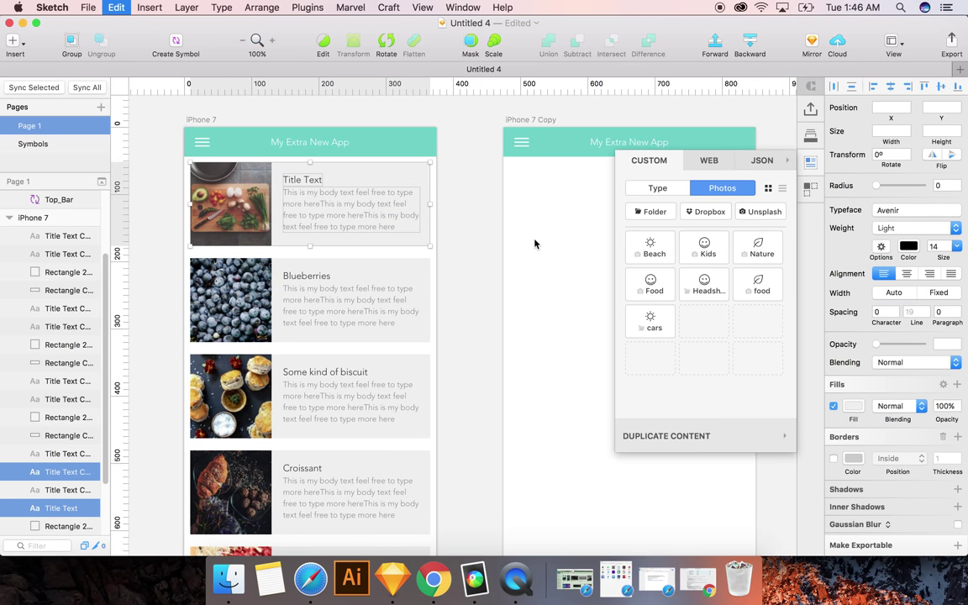
scroll(534, 239, right, 4)
click(362, 194)
key(super+v)
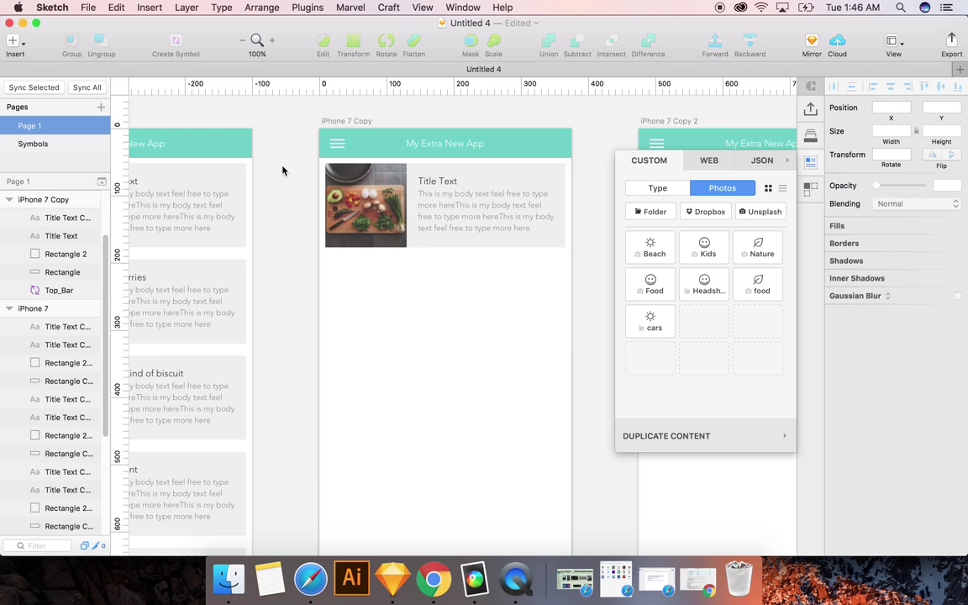
Group the copied card's layers on iPhone 7 Copy and create a symbol named "Card" from the group
right_click(487, 215)
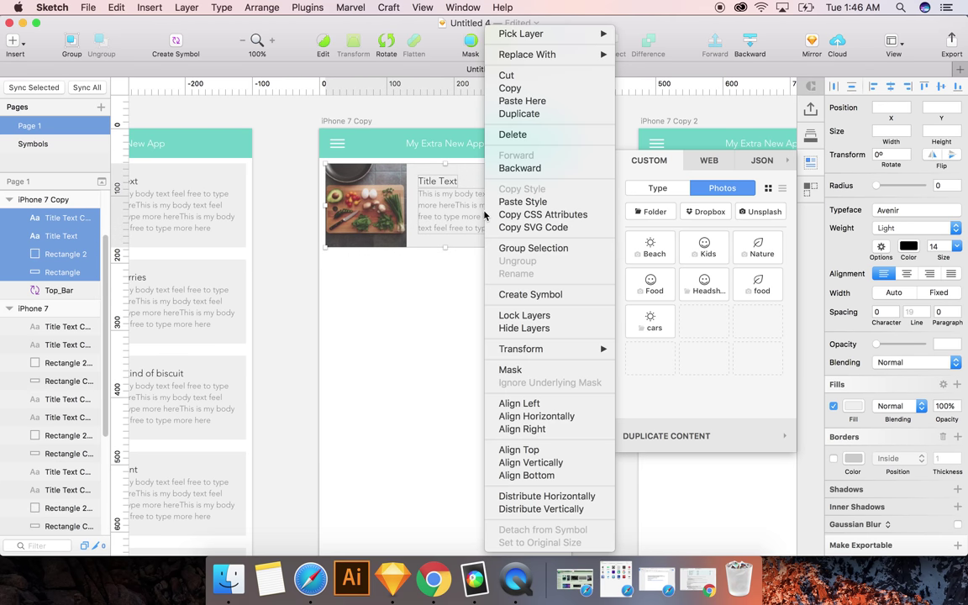
click(534, 248)
right_click(467, 166)
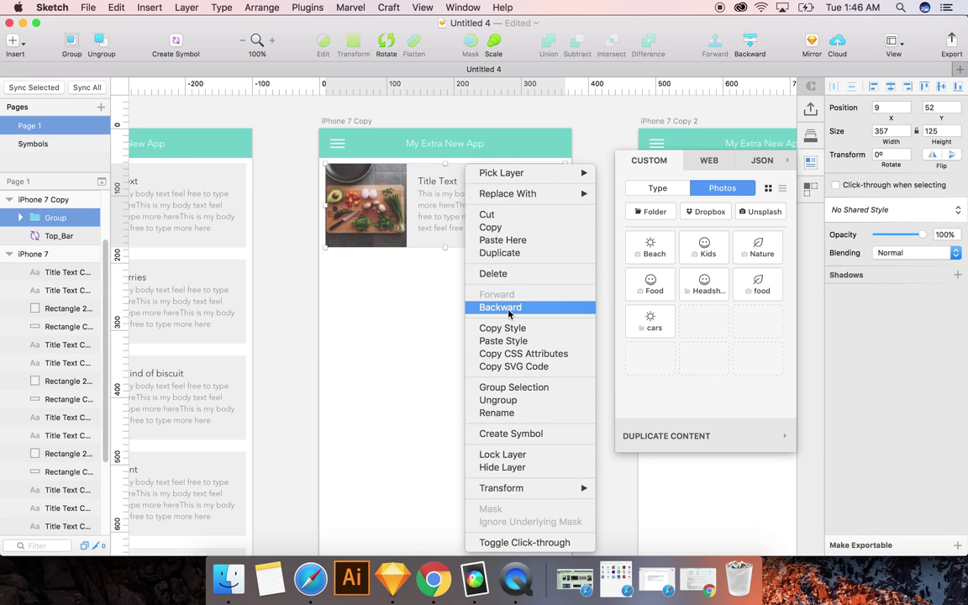
click(509, 434)
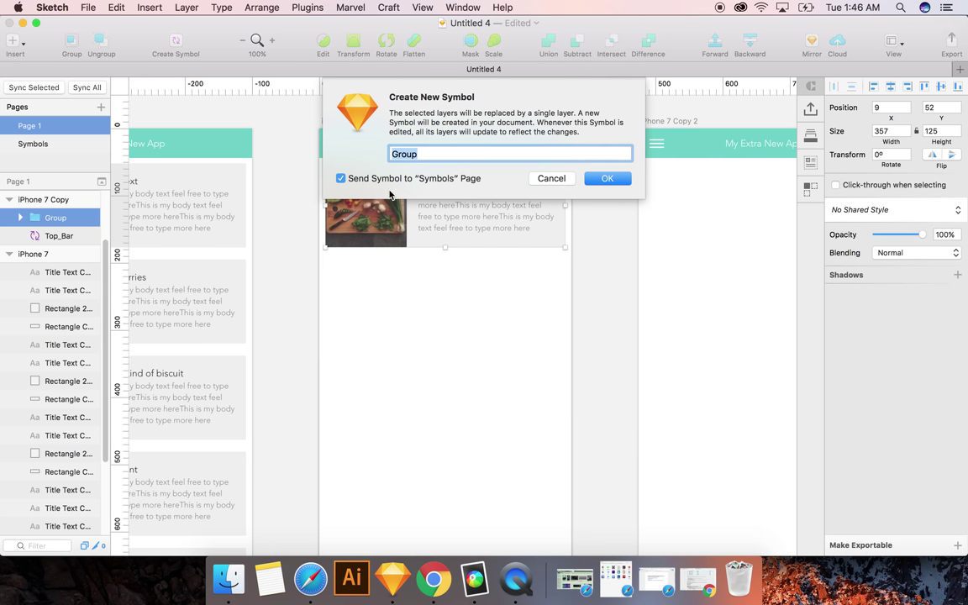
text(Card)
key(Return)
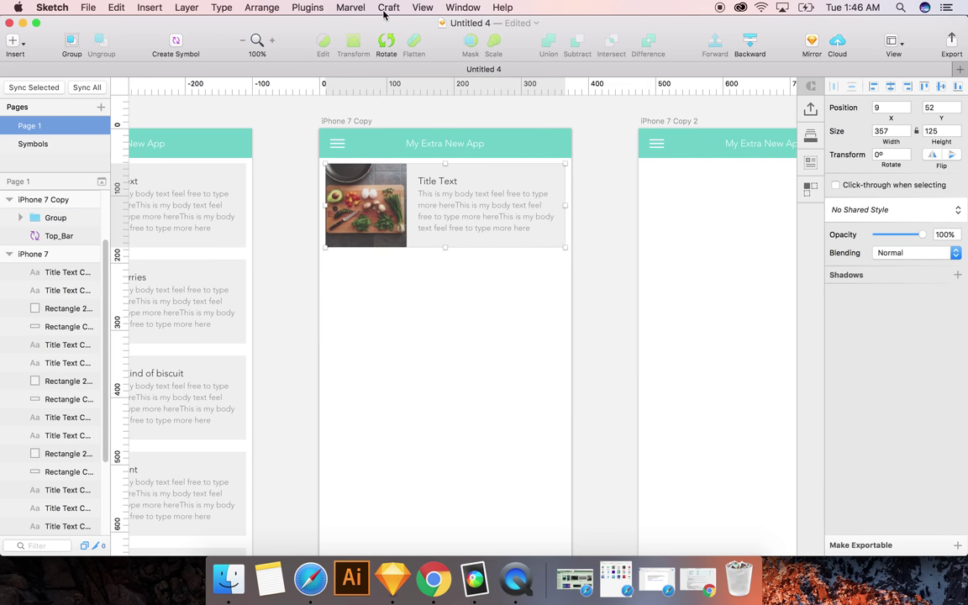
Insert a Card symbol instance below the first card on iPhone 7 Copy, at about X 10, Y 183
click(149, 7)
mouse_move(174, 141)
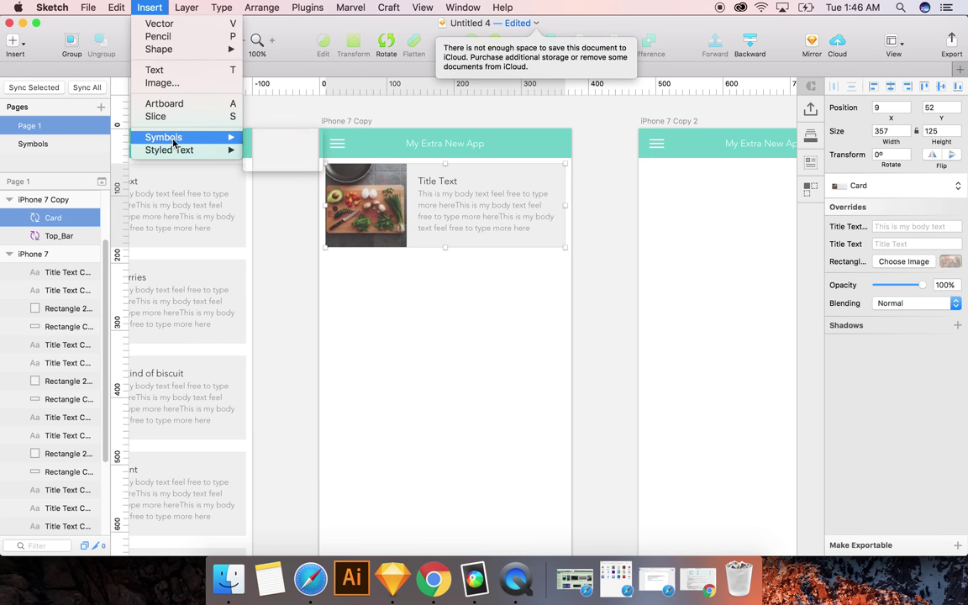
click(277, 141)
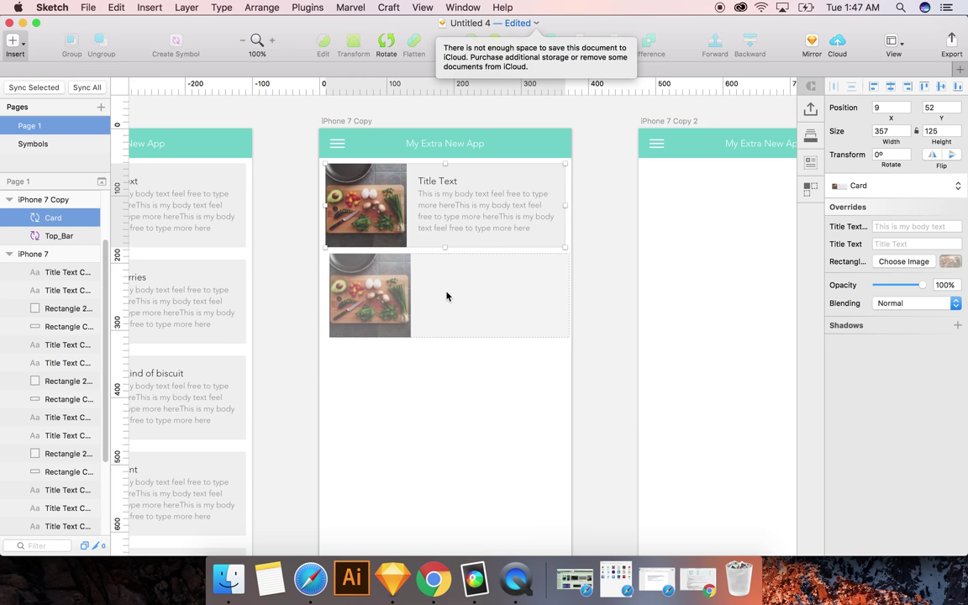
click(446, 296)
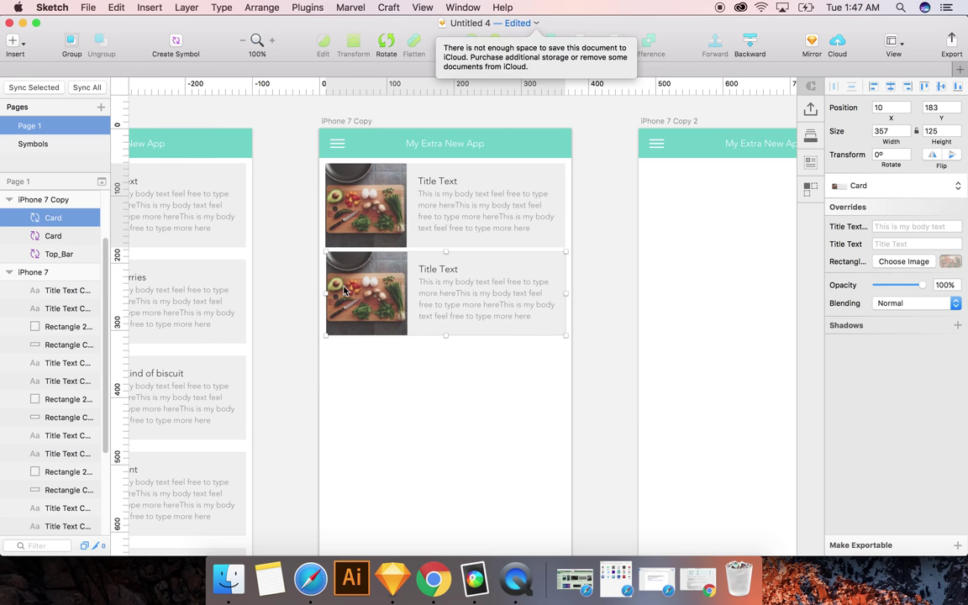
click(369, 386)
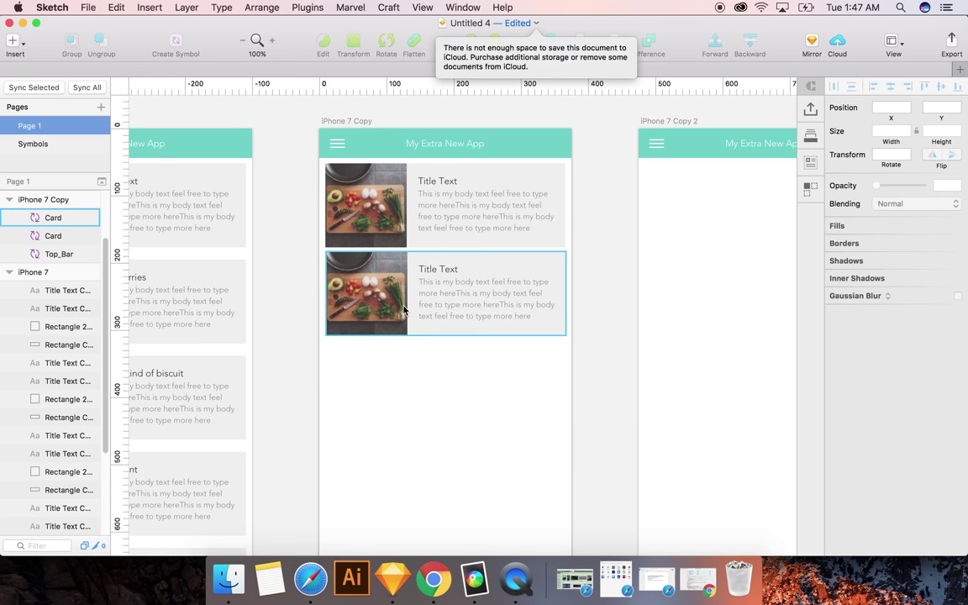
Duplicate the second card three times down iPhone 7 Copy, each copy directly beneath the previous one
click(385, 267)
drag(386, 267, 389, 357)
key(super+d)
key(super+d)
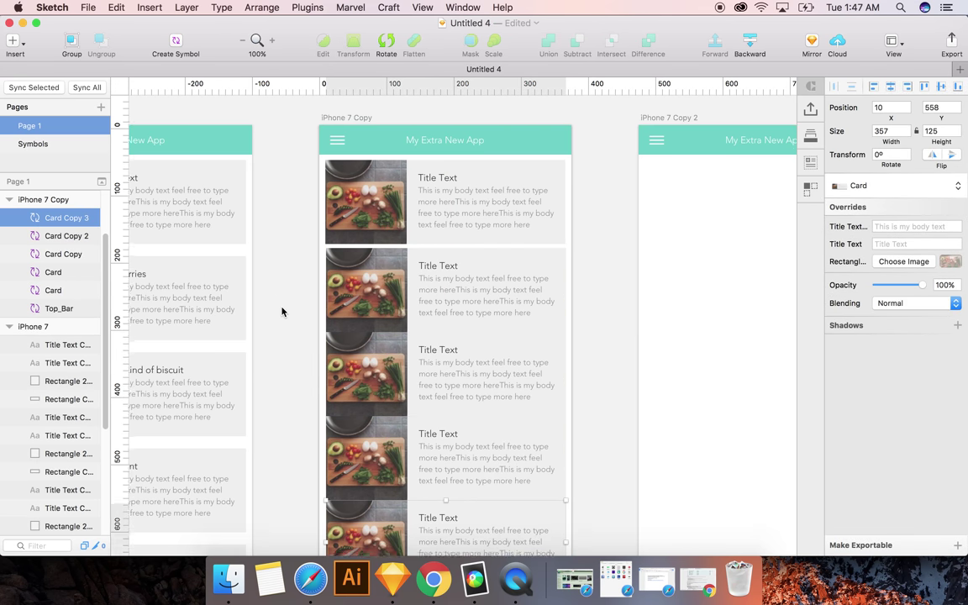
Move the last card copy down to Y 588 so that it runs past the artboard's lower edge
scroll(281, 312, down, 3)
scroll(282, 311, up, 1)
key(shift+Down)
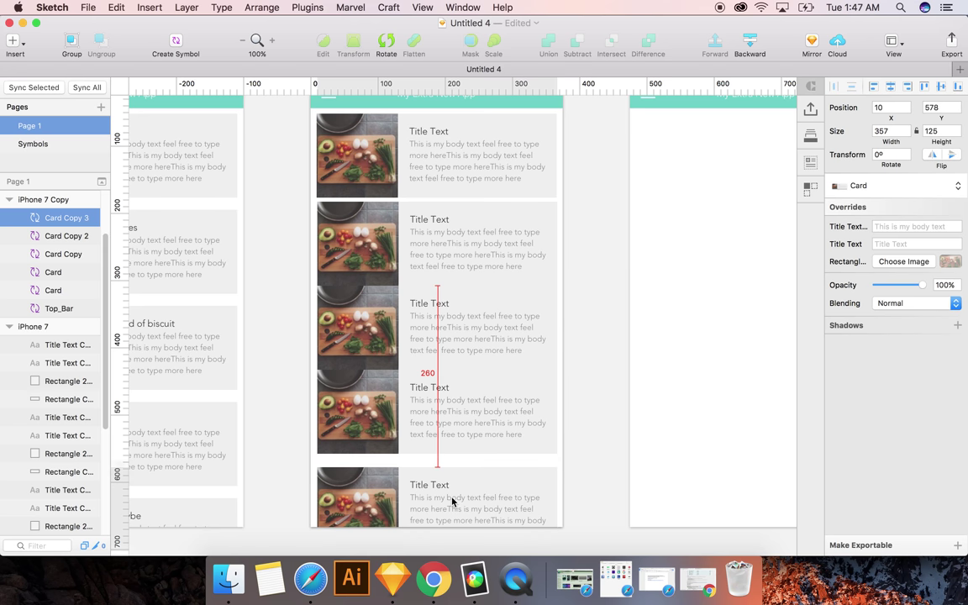
scroll(432, 390, down, 2)
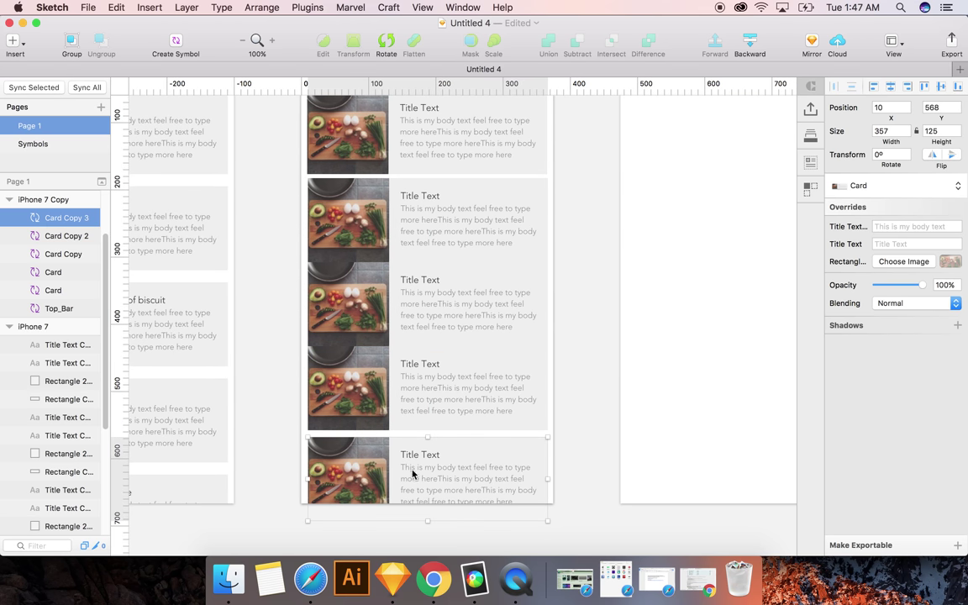
key(shift+Down)
key(shift+Down)
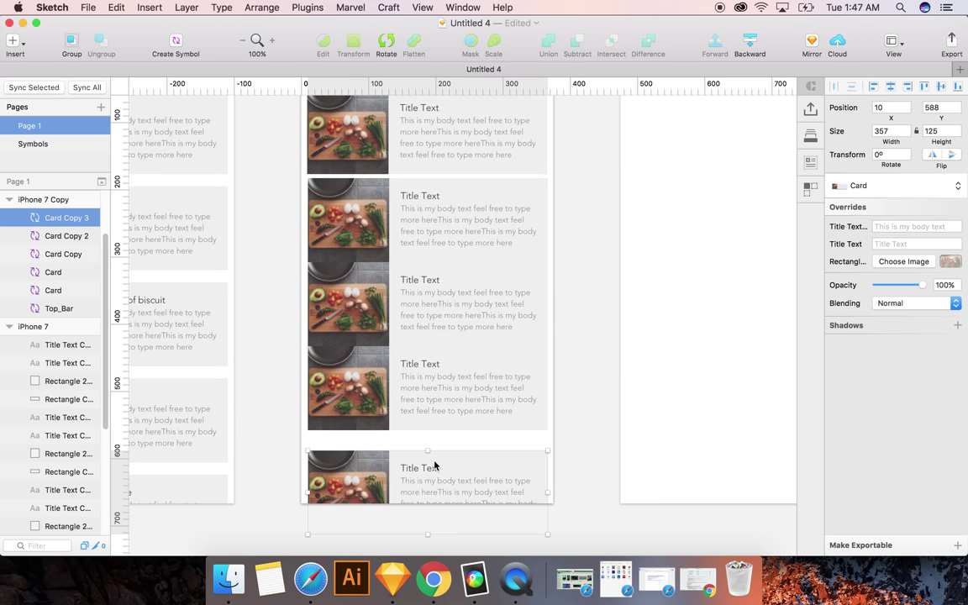
Distribute the five cards on iPhone 7 Copy evenly in the vertical direction
shift+click(406, 344)
shift+click(400, 319)
shift+click(385, 250)
shift+click(361, 115)
scroll(385, 230, up, 2)
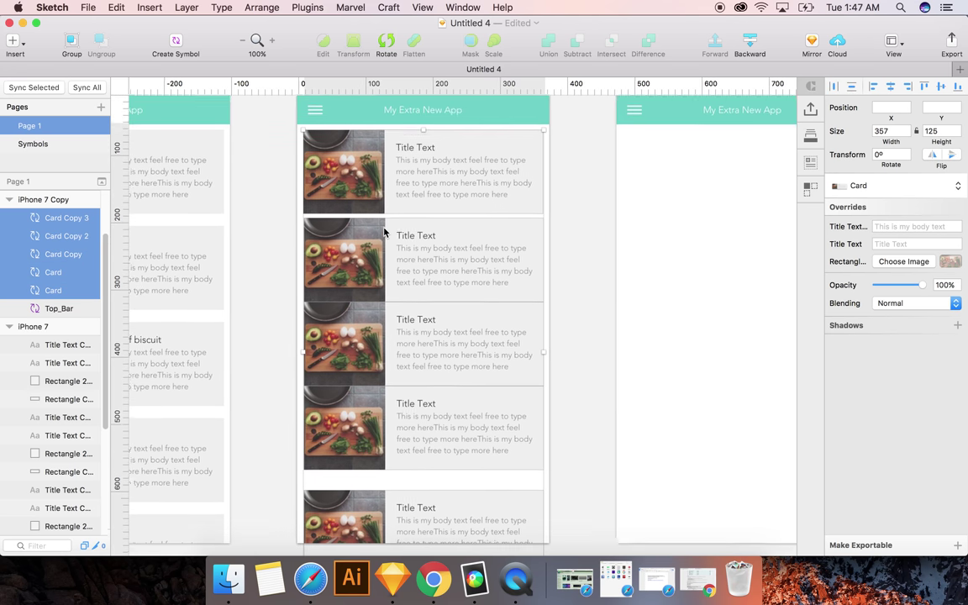
click(850, 87)
click(565, 177)
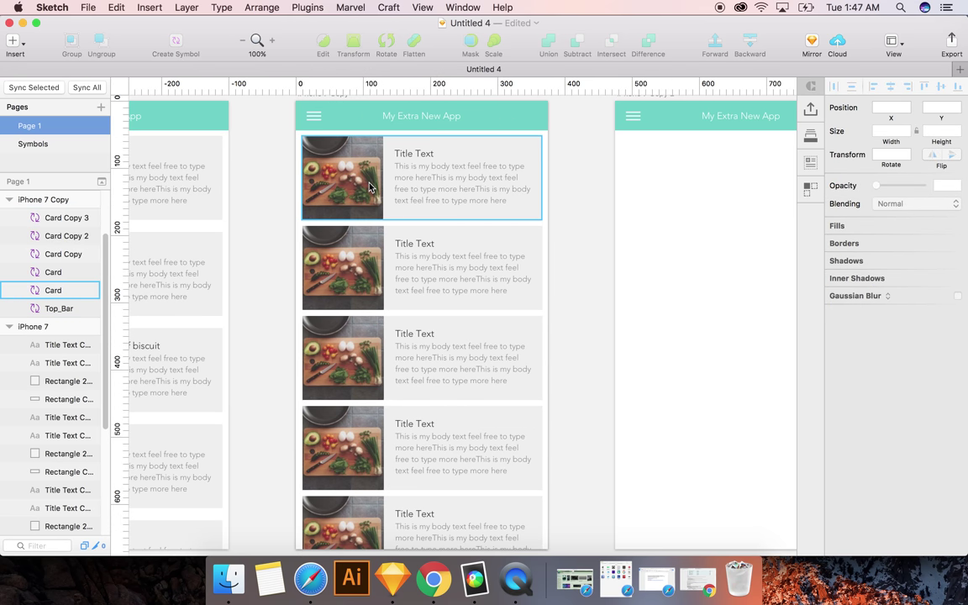
Override the second card's image with the headshot fstoppers-d...ssion-8.jpg from the RandomHeadshots folder
click(371, 237)
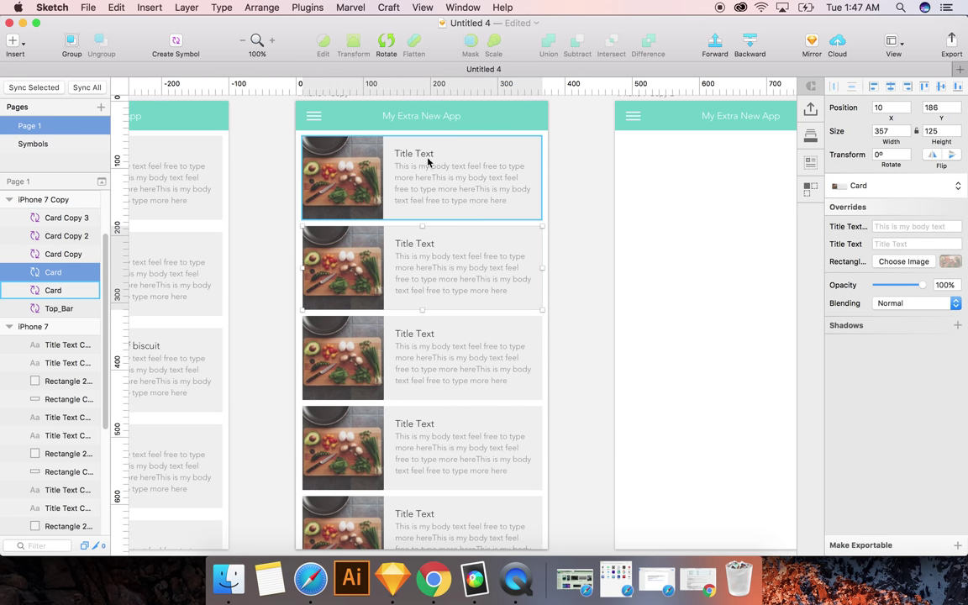
click(894, 262)
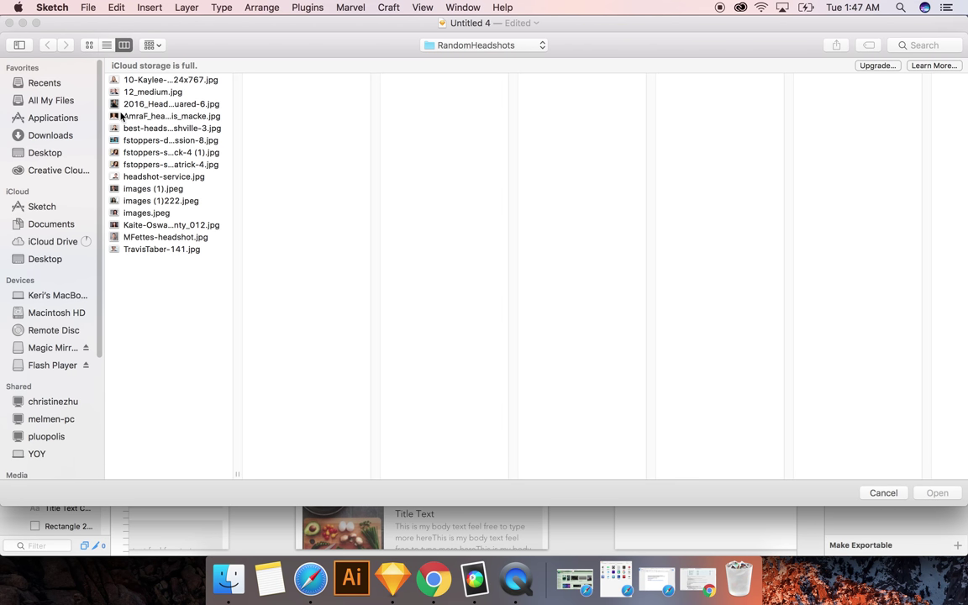
click(160, 140)
key(Return)
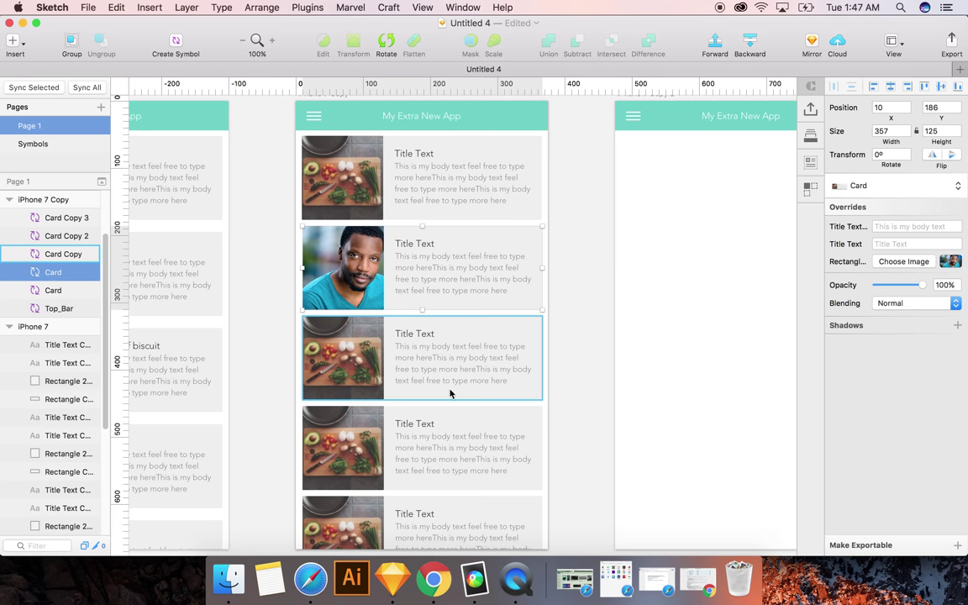
Override the first card's image with images.jpeg and the third card's image with 2016_Head...uared-6.jpg
click(905, 261)
click(122, 207)
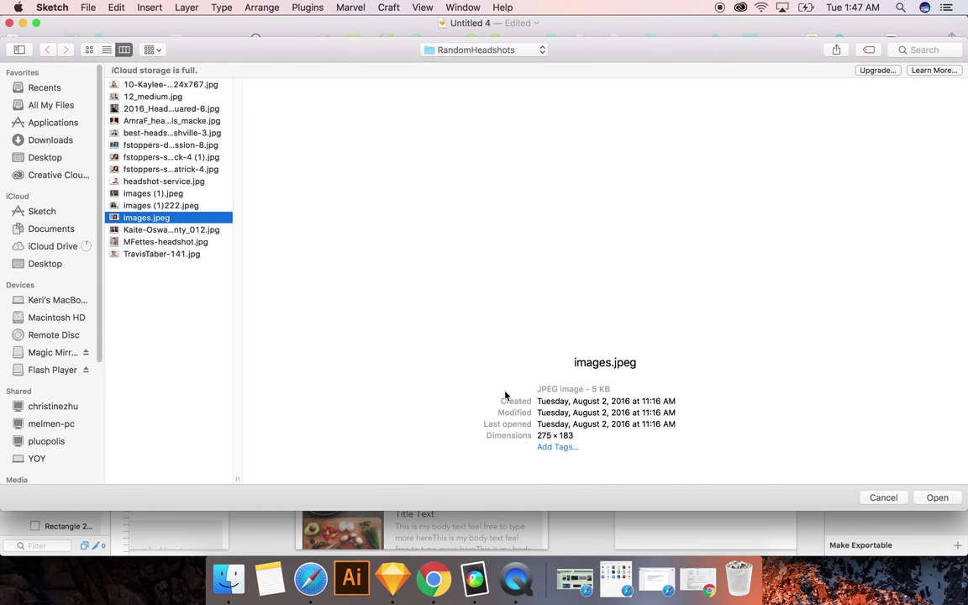
key(Return)
click(896, 262)
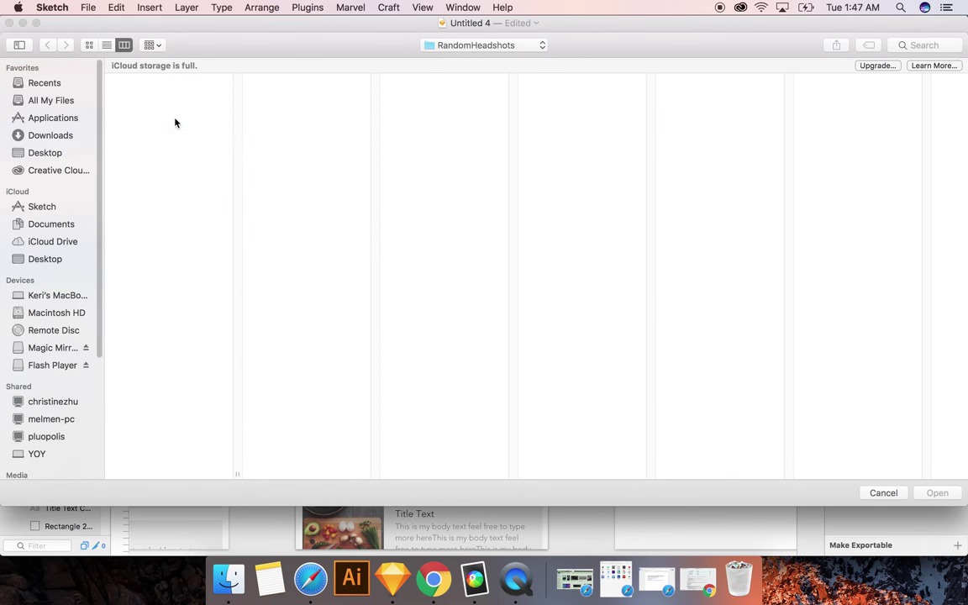
click(173, 101)
key(Return)
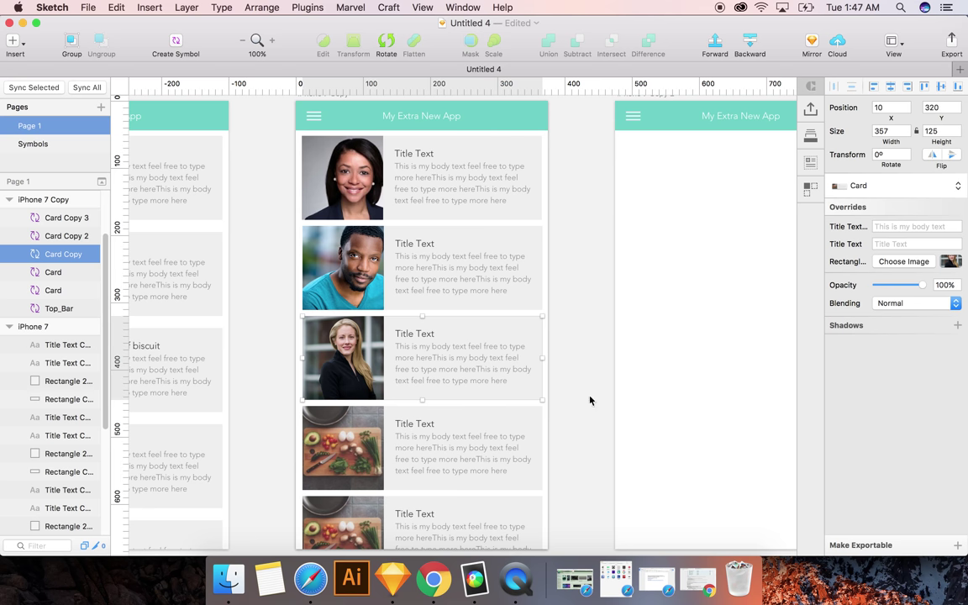
Override the fourth card's image with the headshot file ending in nty_012.jpg from RandomHeadshots
key(Tab)
click(914, 261)
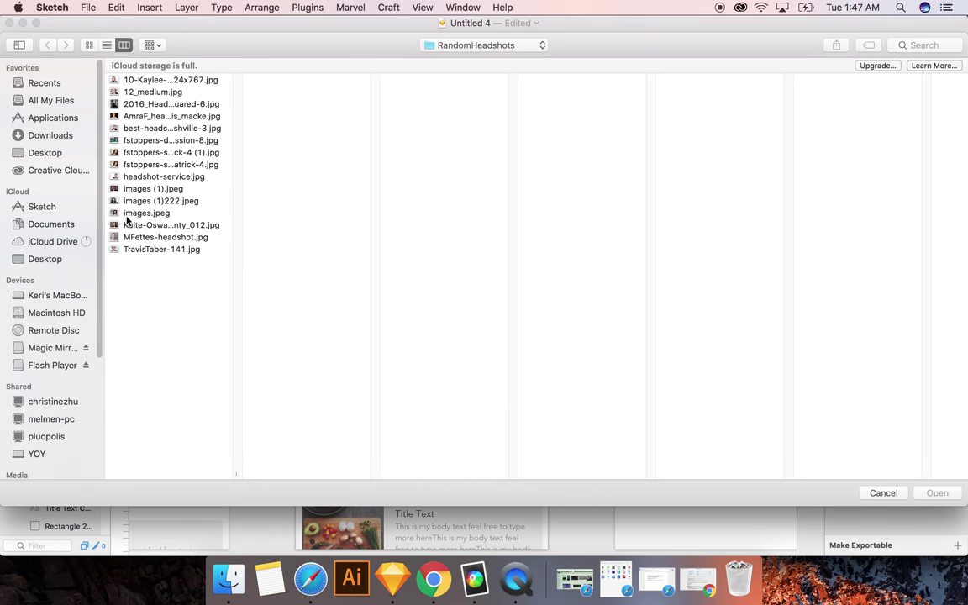
click(130, 226)
key(Return)
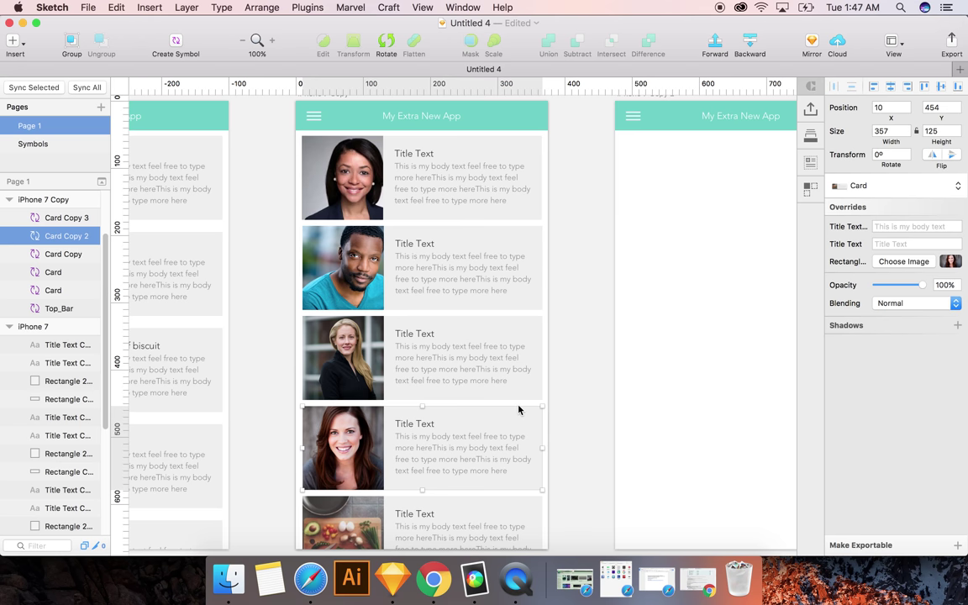
Override the fifth card's image with the headshot file ending in 141.jpg from RandomHeadshots
key(Tab)
click(904, 261)
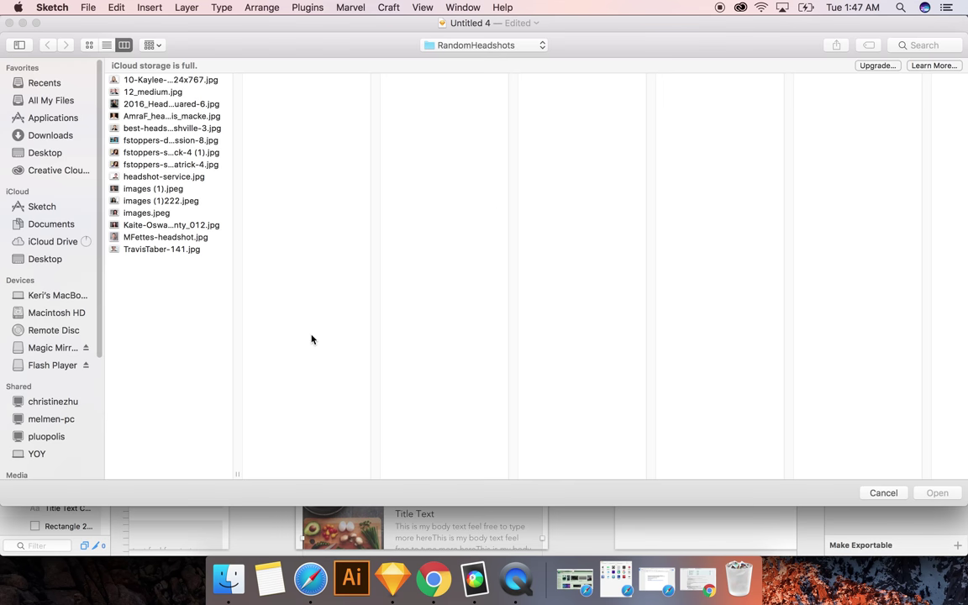
click(140, 249)
key(Return)
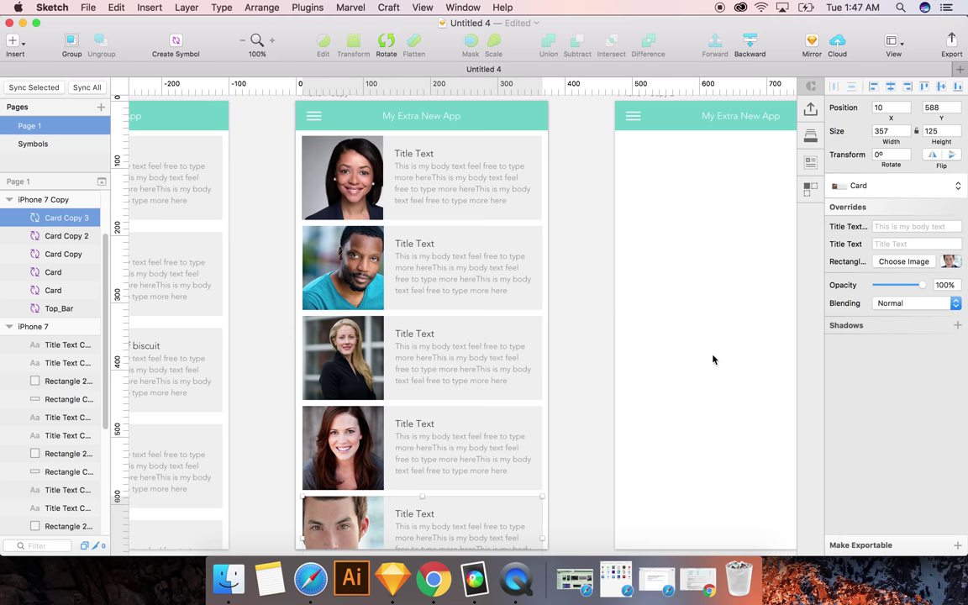
Override the first card's title text on iPhone 7 Copy with "Her name"
scroll(546, 161, down, 2)
scroll(546, 161, down, 1)
click(395, 123)
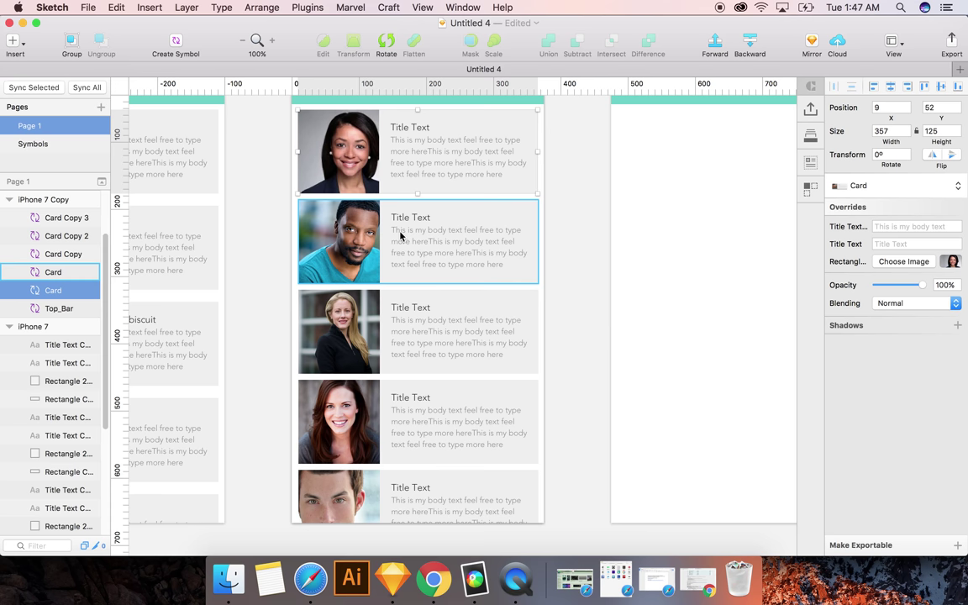
click(400, 236)
click(410, 143)
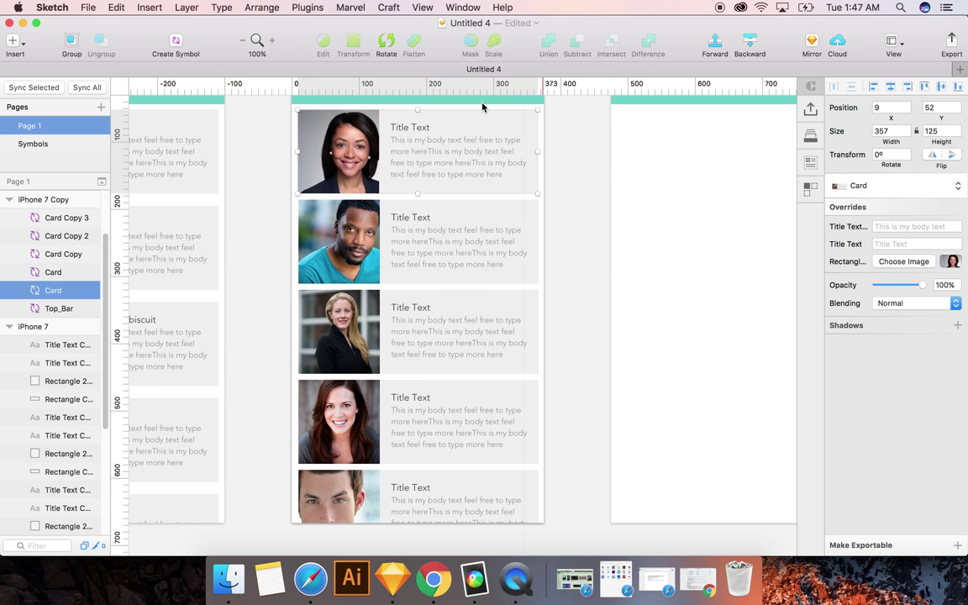
click(883, 245)
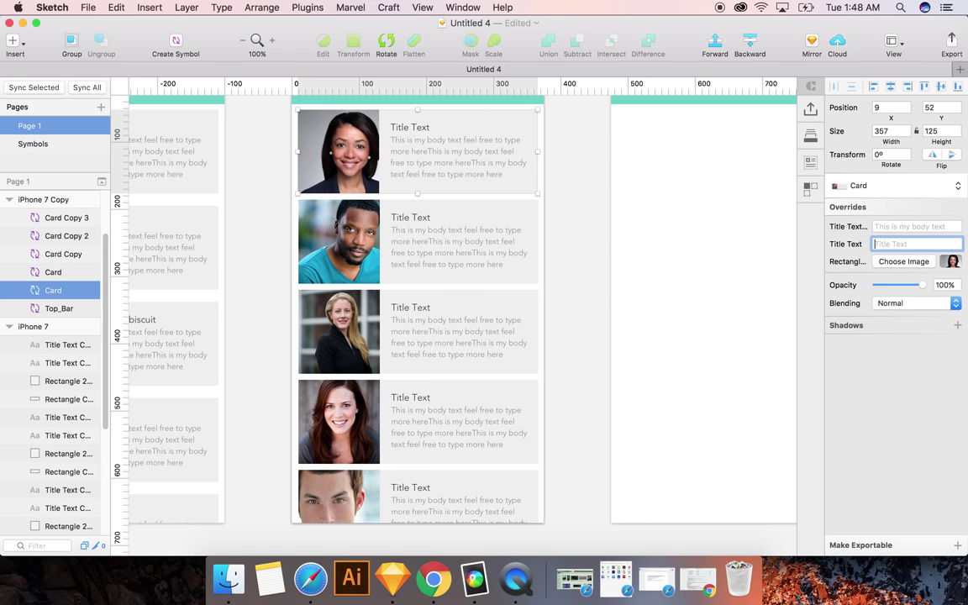
Override the second card's title text with "His name"
click(449, 244)
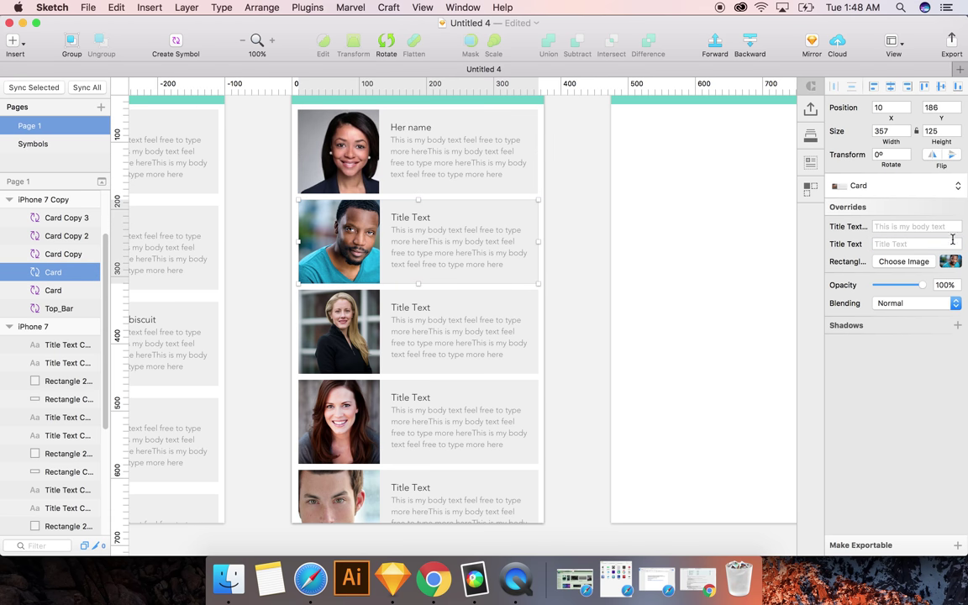
click(885, 245)
text(Hi sn)
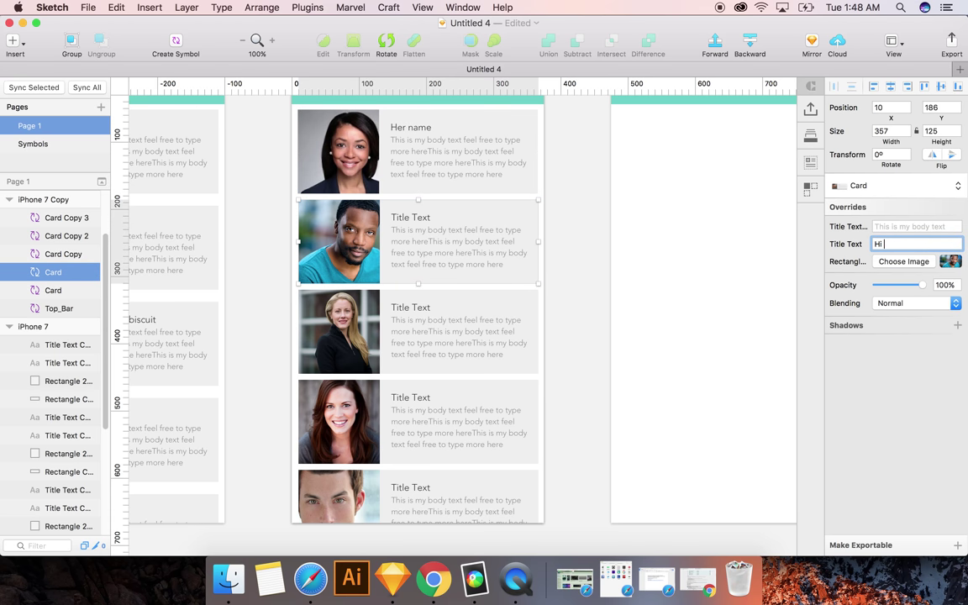
Override the third card's title text with "Other Name"
click(402, 322)
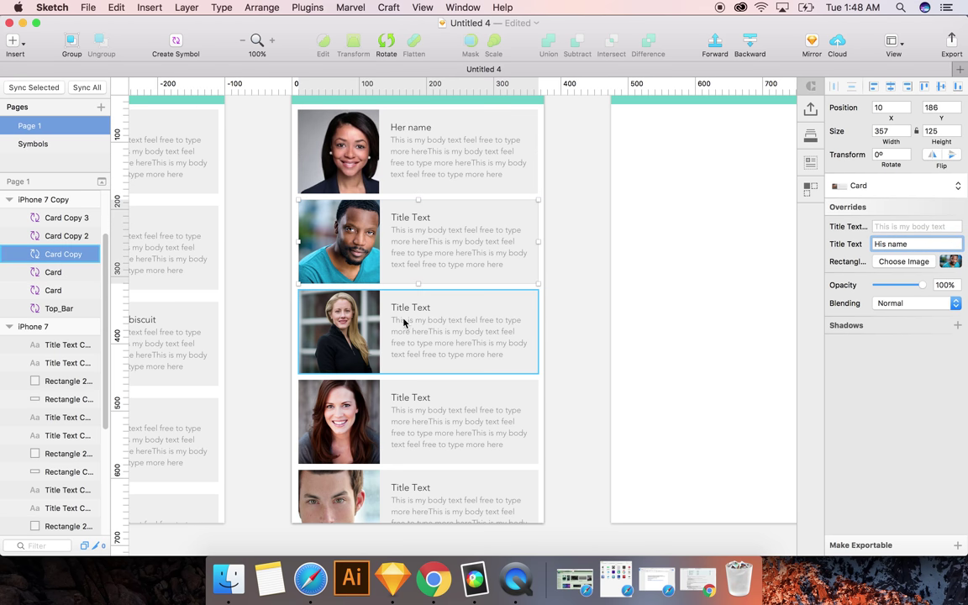
click(878, 243)
text(Oth)
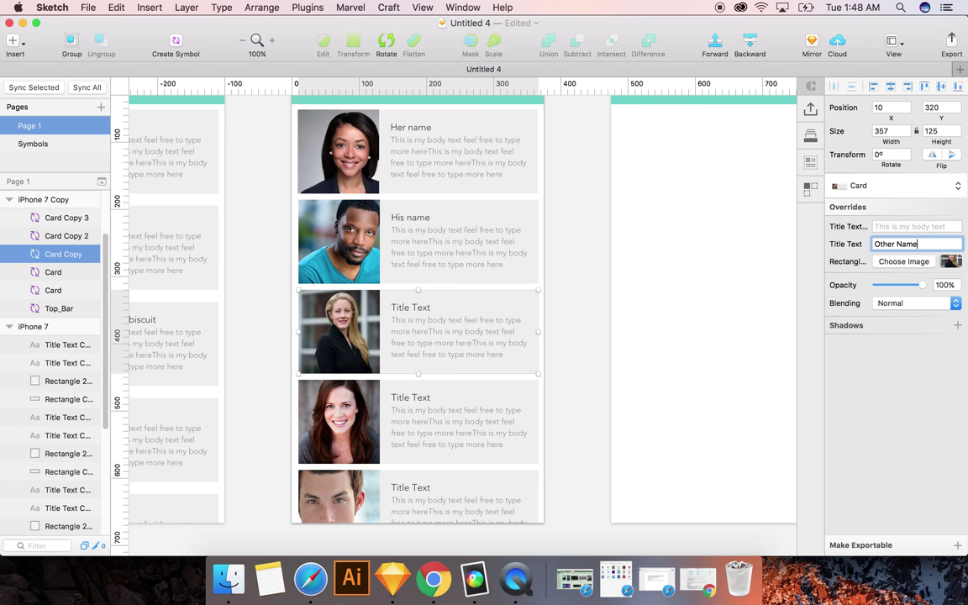
text(er Name)
key(Return)
Override the fourth card's title text with "Name Name"
click(404, 403)
click(897, 246)
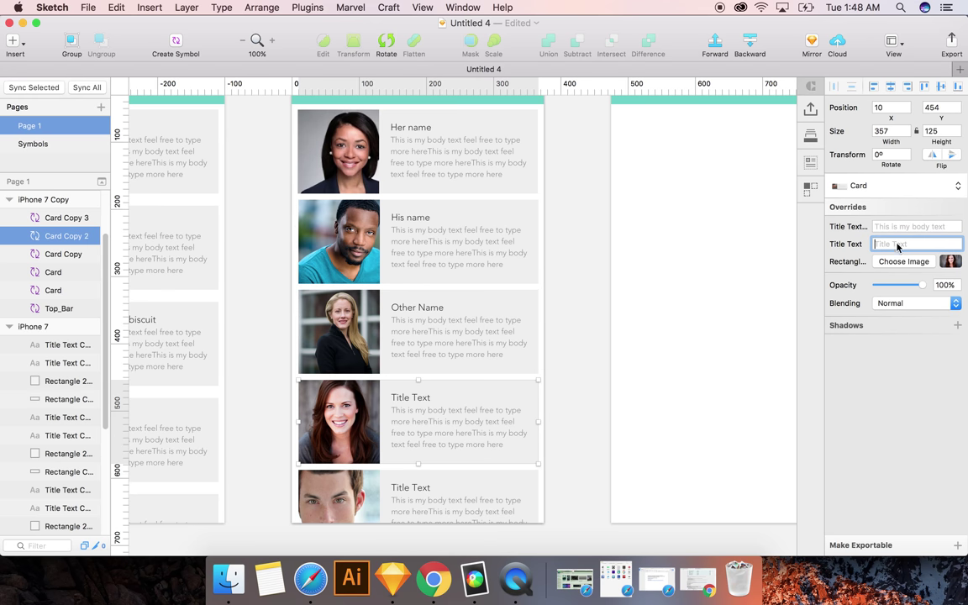
text(Name Name)
key(Return)
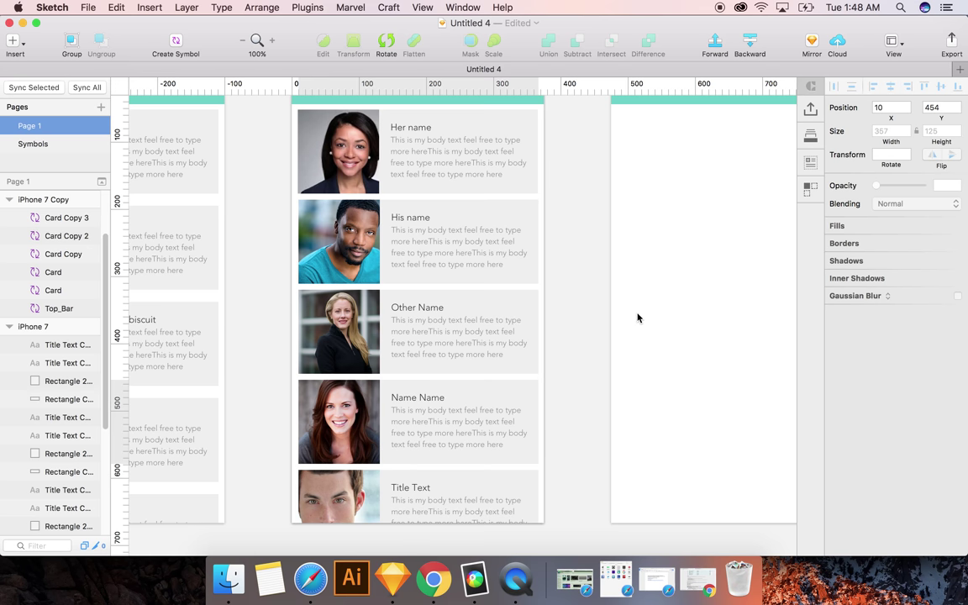
Override the fourth card's body text with "Change body text here!"
click(489, 418)
click(907, 225)
text(Change body text here)
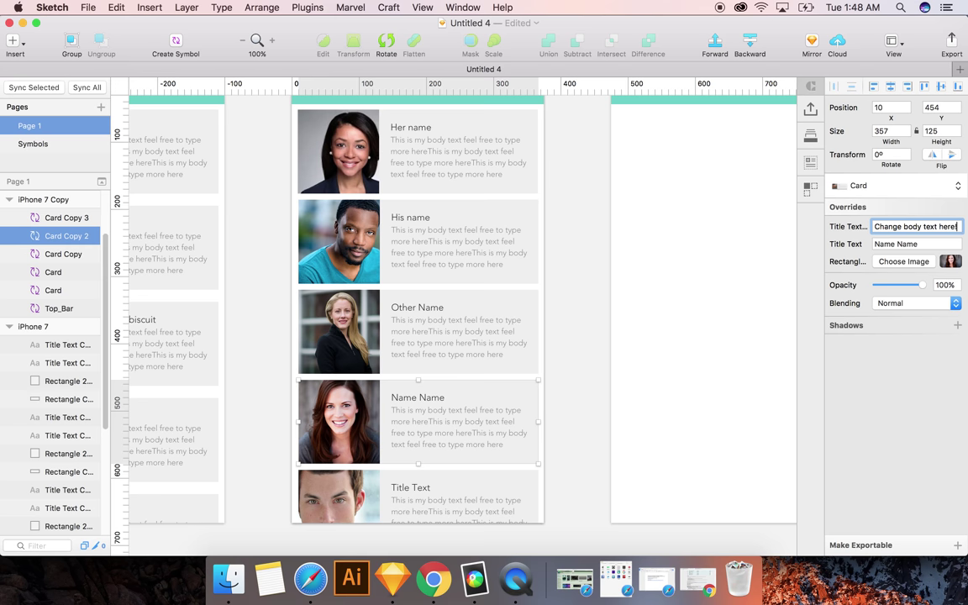
text(!)
key(Return)
Copy all the food card layers from the iPhone 7 artboard, leaving out its header bar
scroll(406, 204, right, 2)
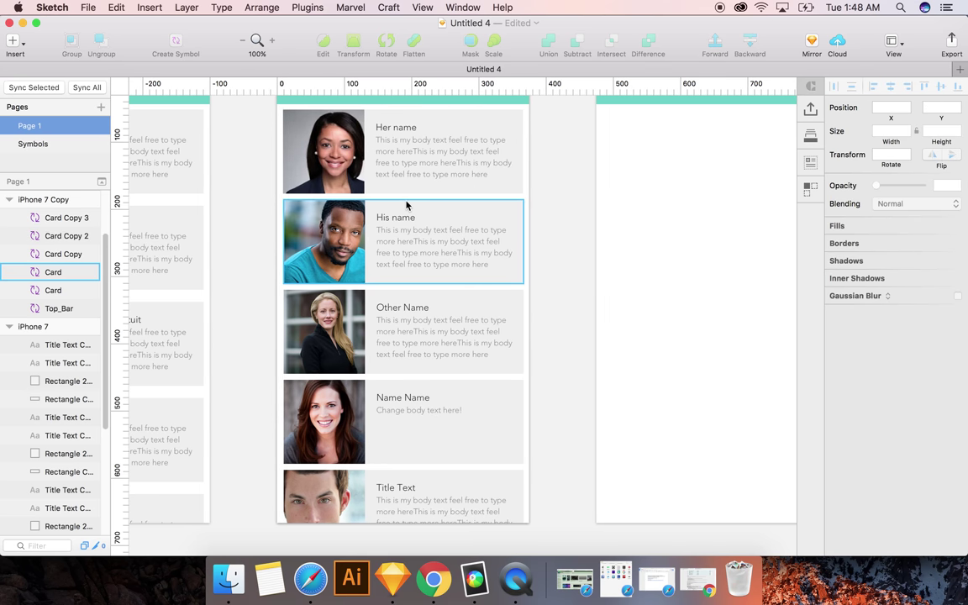
scroll(430, 250, left, 10)
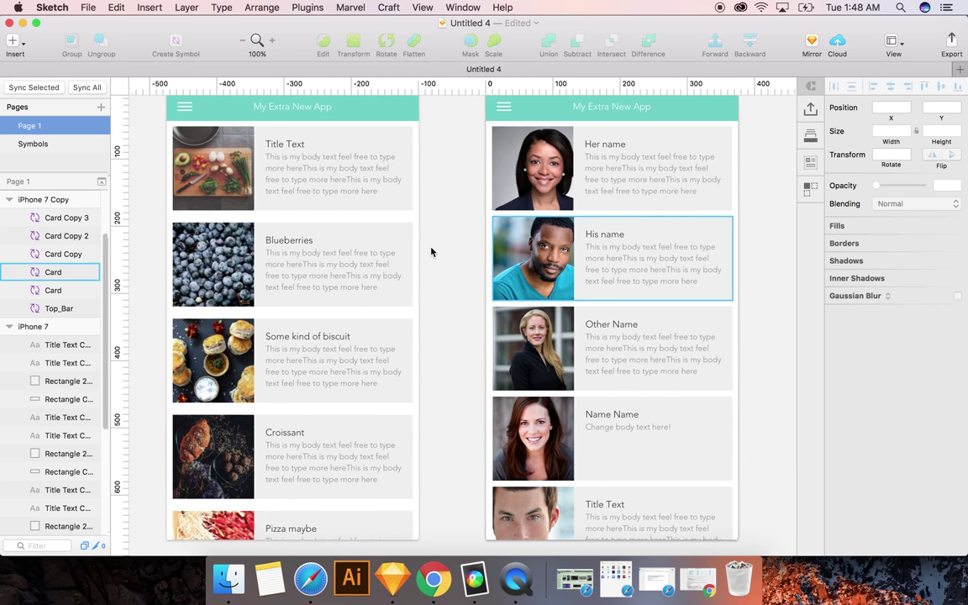
key(super+minus)
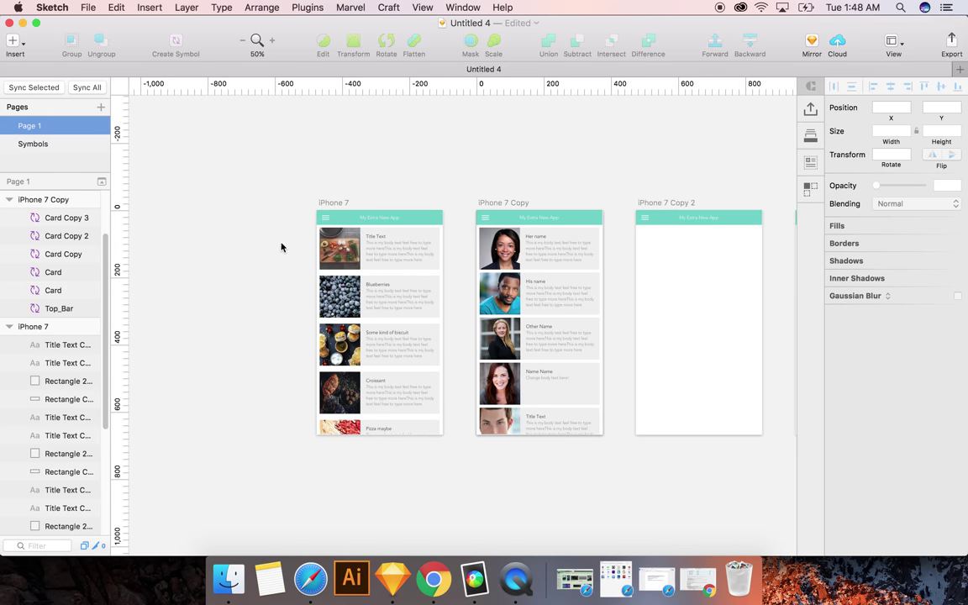
drag(282, 246, 443, 484)
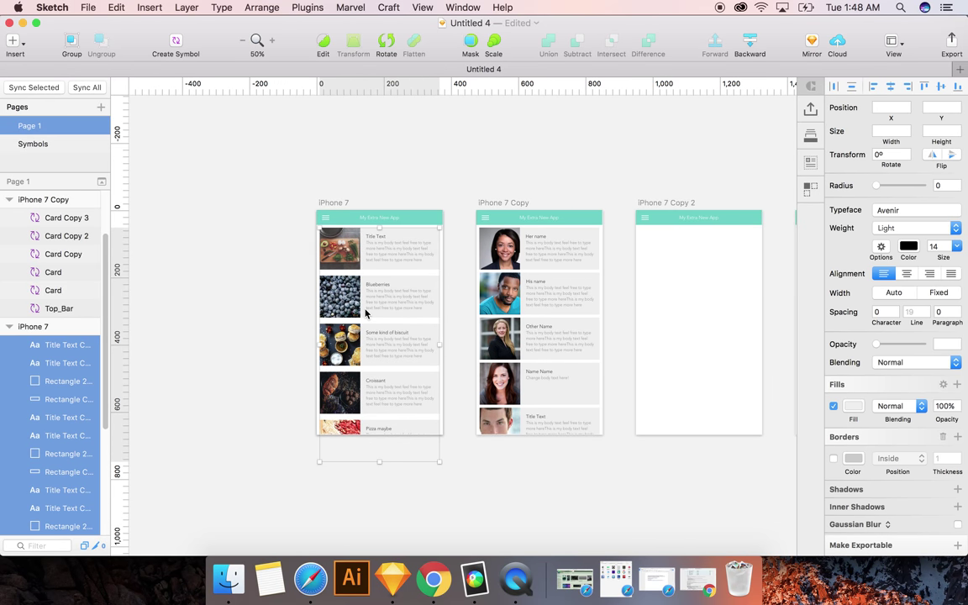
key(super+c)
scroll(654, 192, right, 8)
click(482, 201)
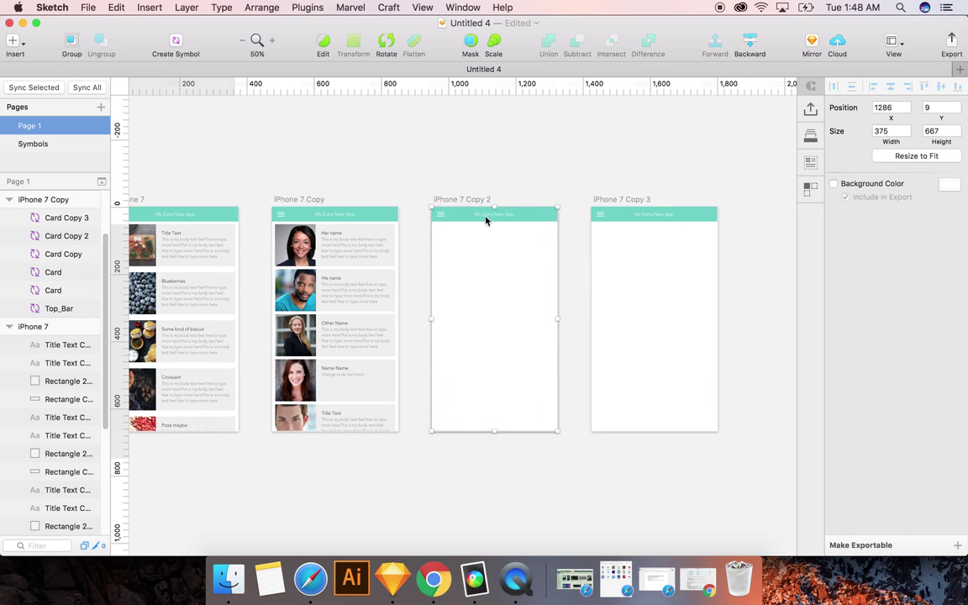
key(super+v)
key(super+z)
scroll(260, 199, left, 3)
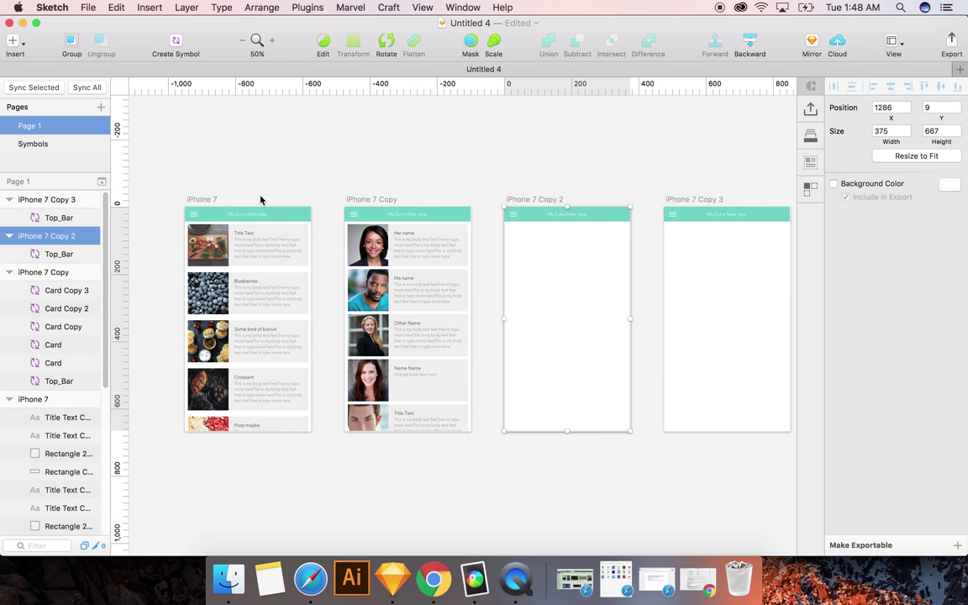
Paste the iPhone 7 artboard's food cards into the iPhone 7 Copy 2 artboard and move them down below the header
drag(152, 232, 307, 465)
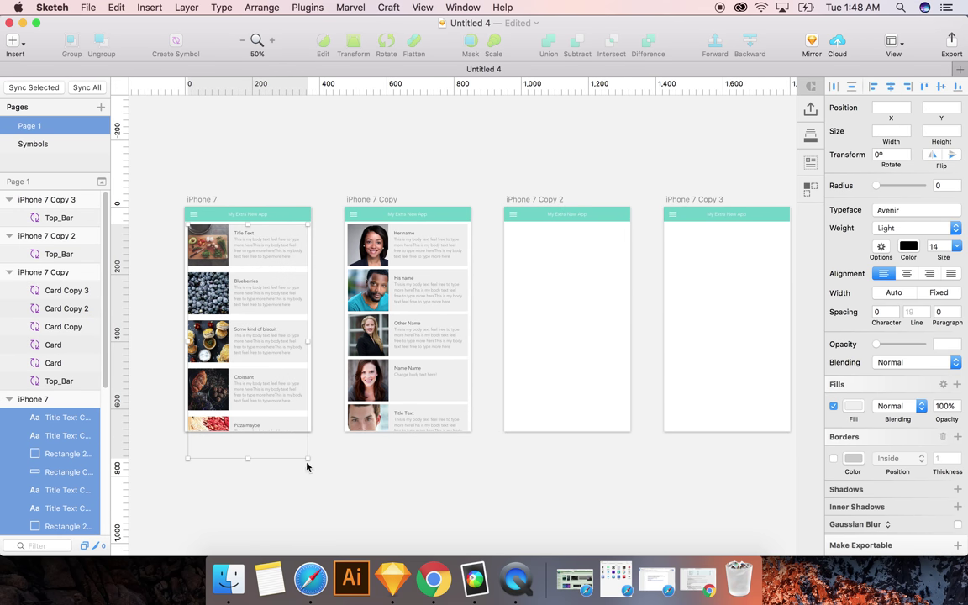
click(187, 202)
drag(168, 210, 307, 452)
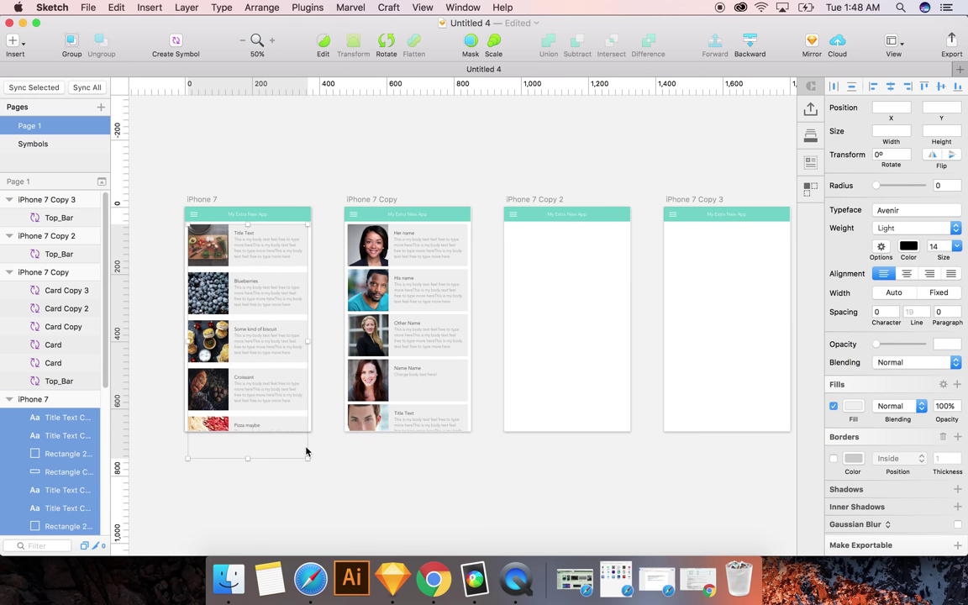
click(518, 199)
key(super+v)
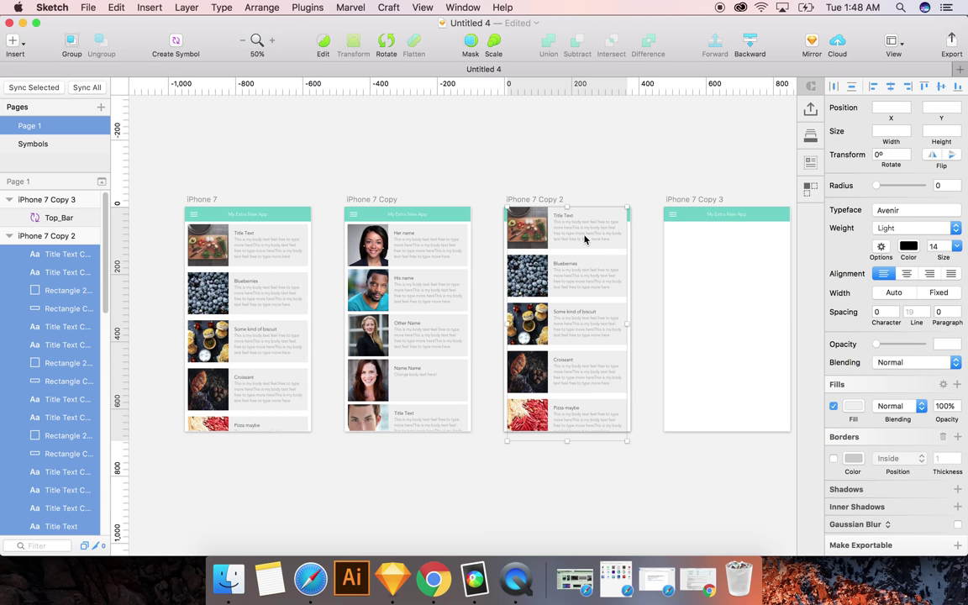
mouse_move(585, 238)
mouse_down()
mouse_move(575, 242)
mouse_move(579, 263)
mouse_move(579, 255)
mouse_up()
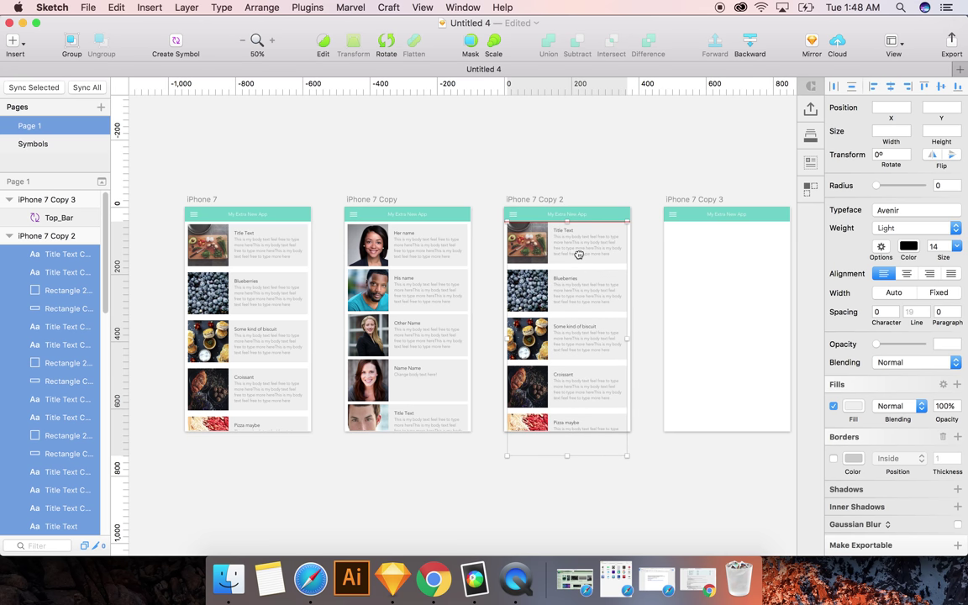
click(335, 316)
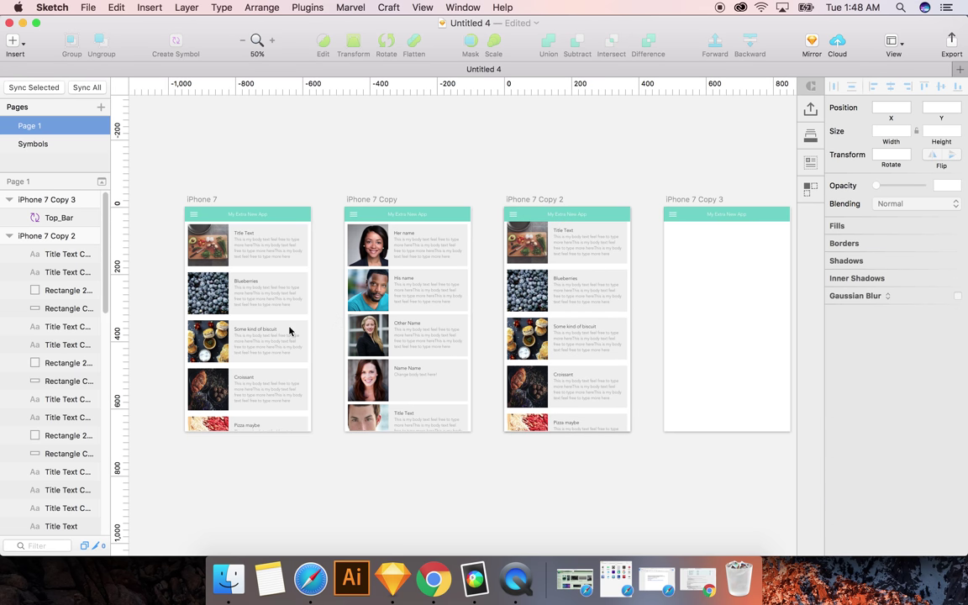
Shift the pasted cards slightly down on iPhone 7 Copy 2 to leave a gap beneath the header
scroll(197, 330, right, 5)
key(super+equal)
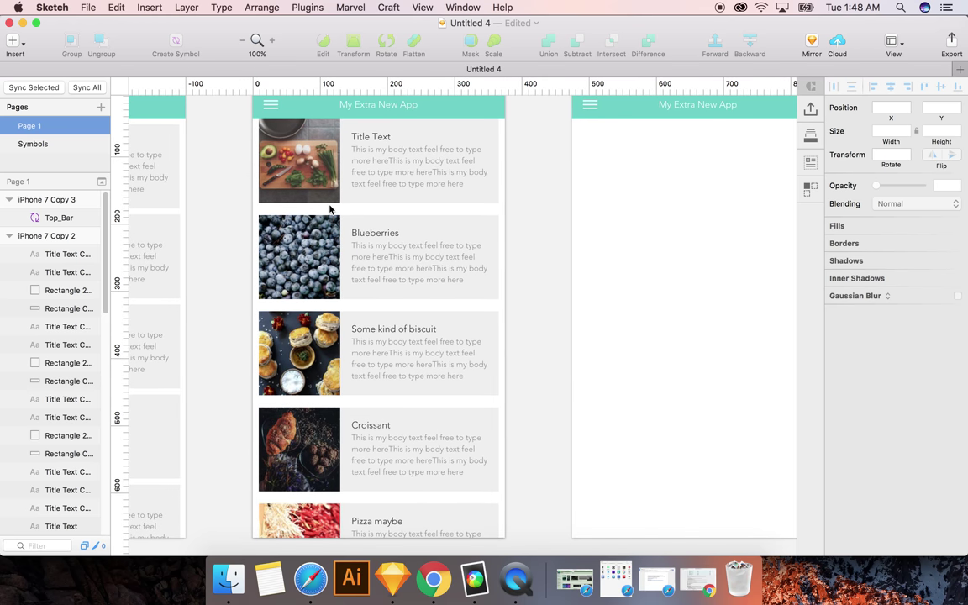
drag(248, 151, 497, 527)
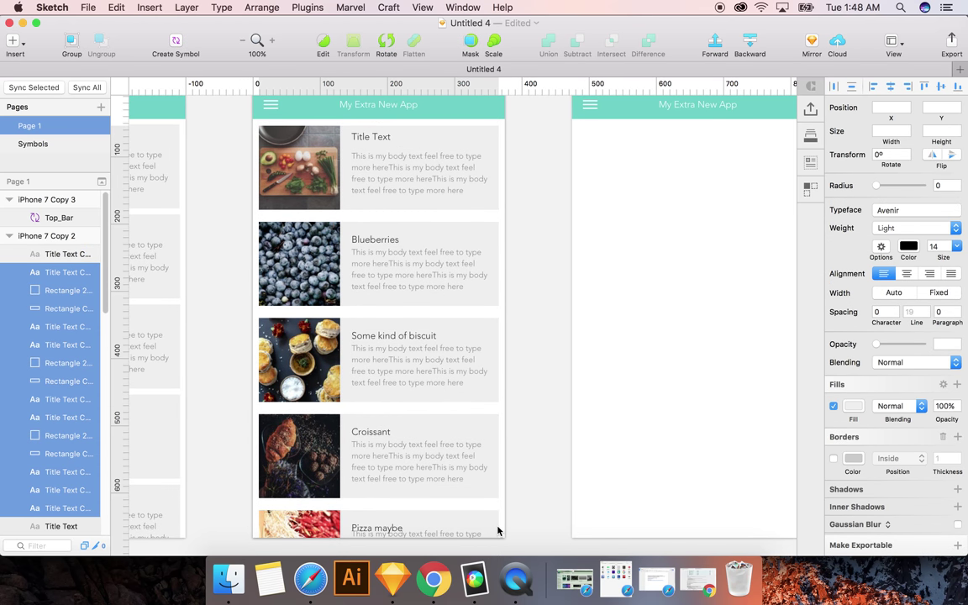
click(543, 277)
Fill the five card titles on iPhone 7 Copy 2 with Craft's generated names, choosing Both for gender
click(372, 136)
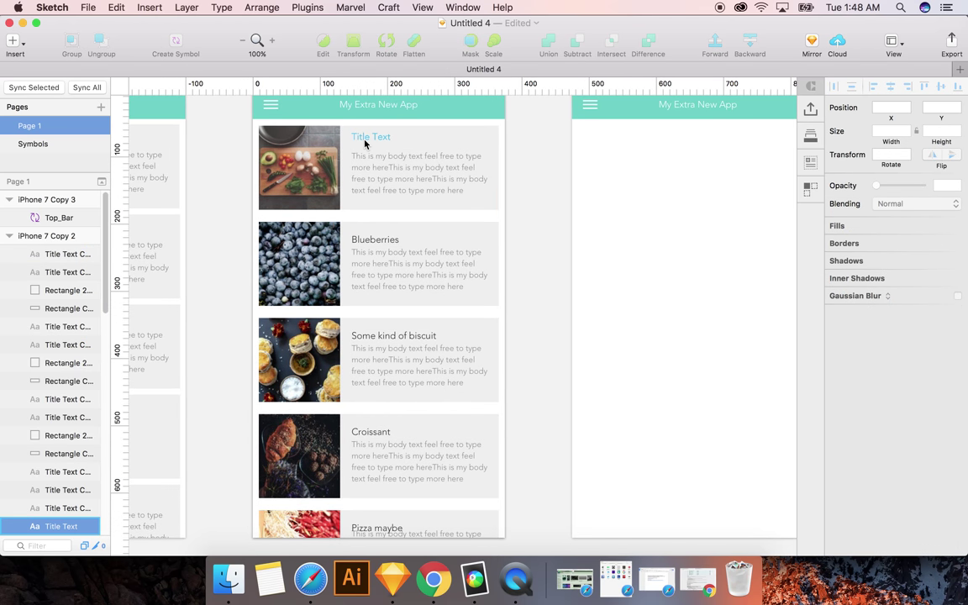
shift+click(375, 239)
shift+click(378, 337)
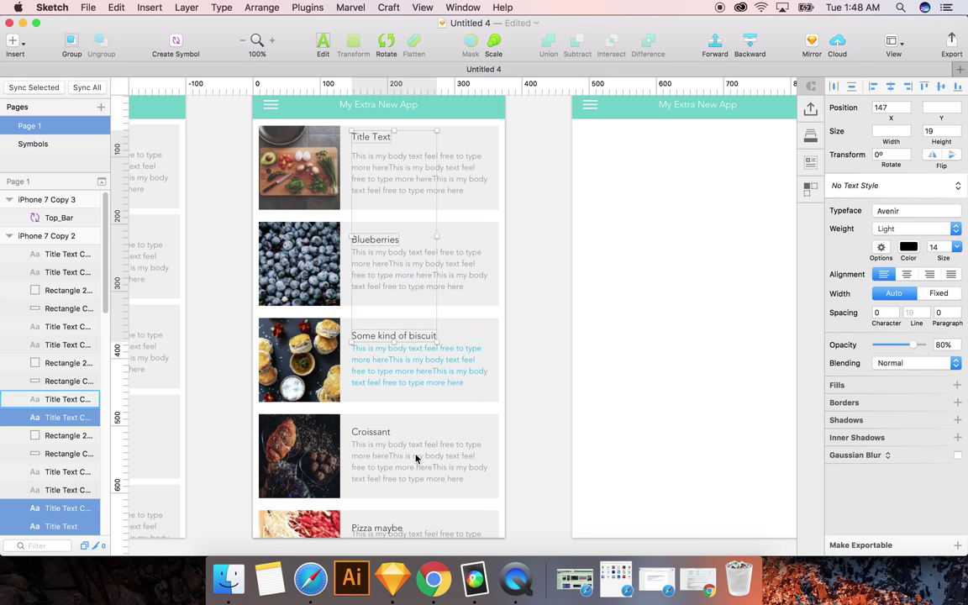
shift+click(381, 433)
shift+click(379, 526)
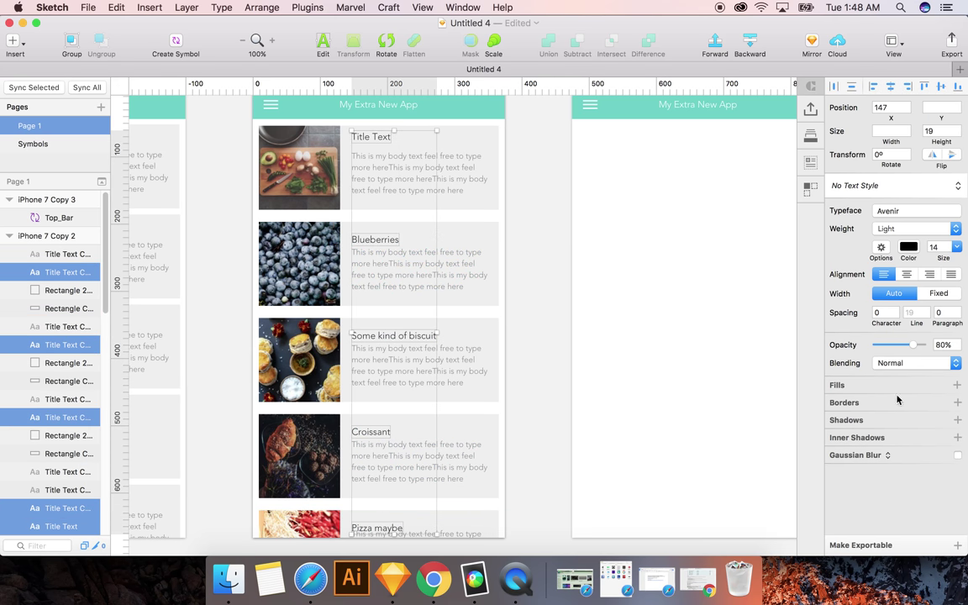
click(810, 133)
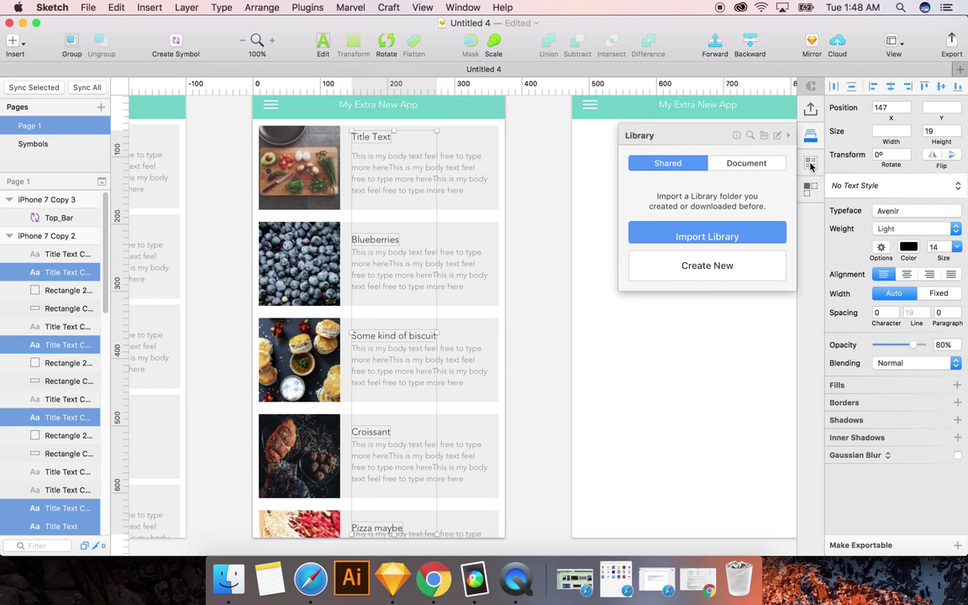
click(811, 164)
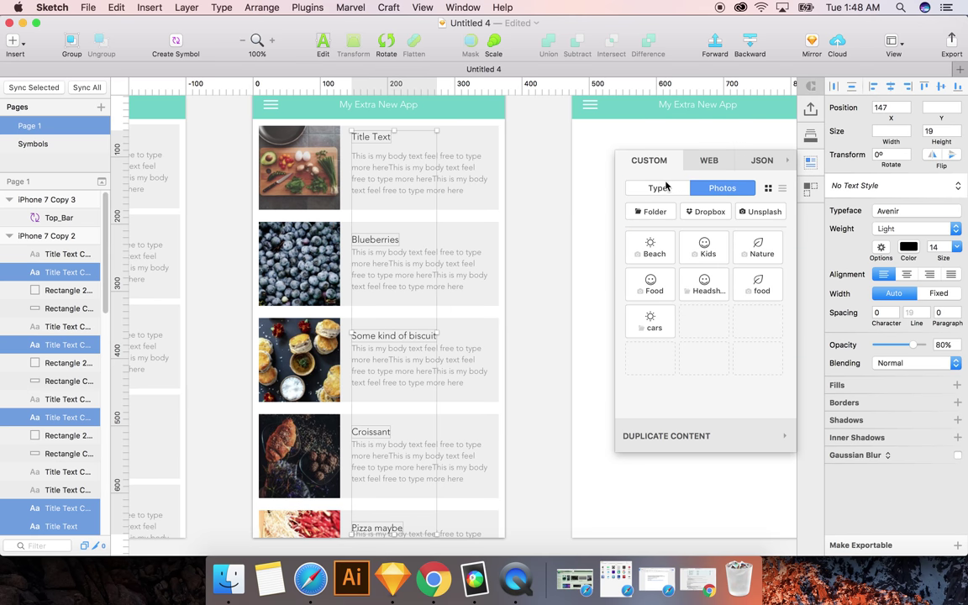
click(663, 187)
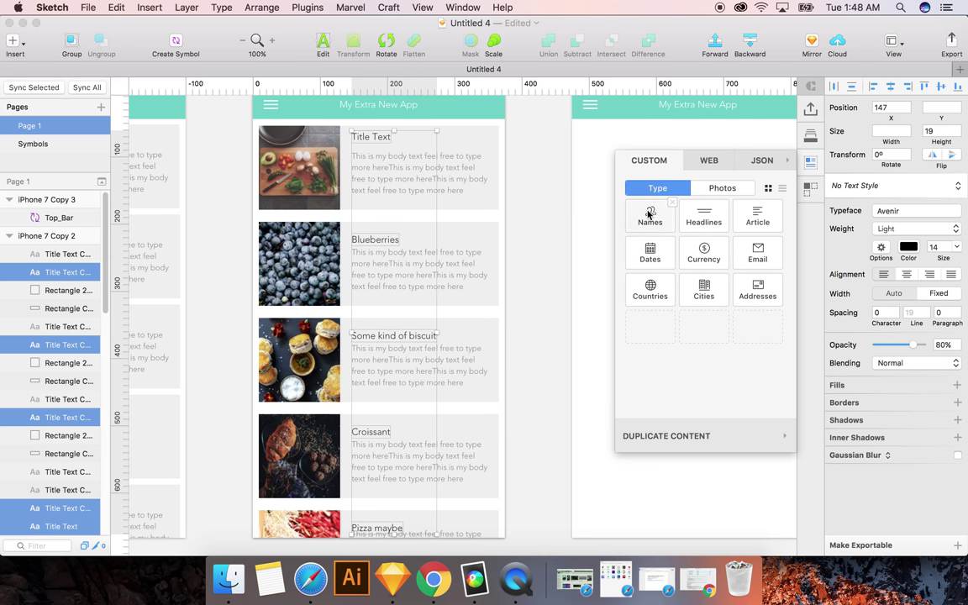
click(648, 215)
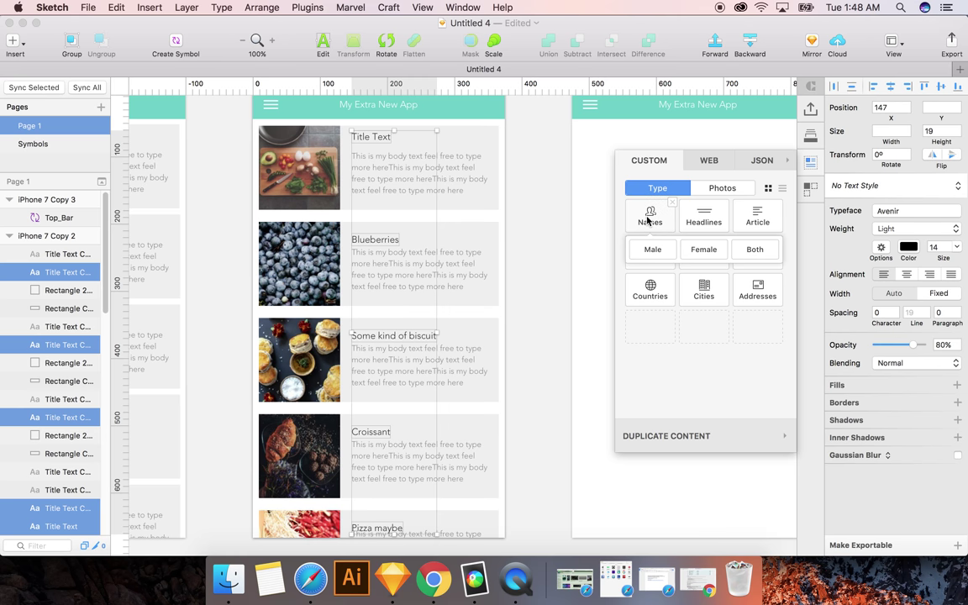
click(743, 255)
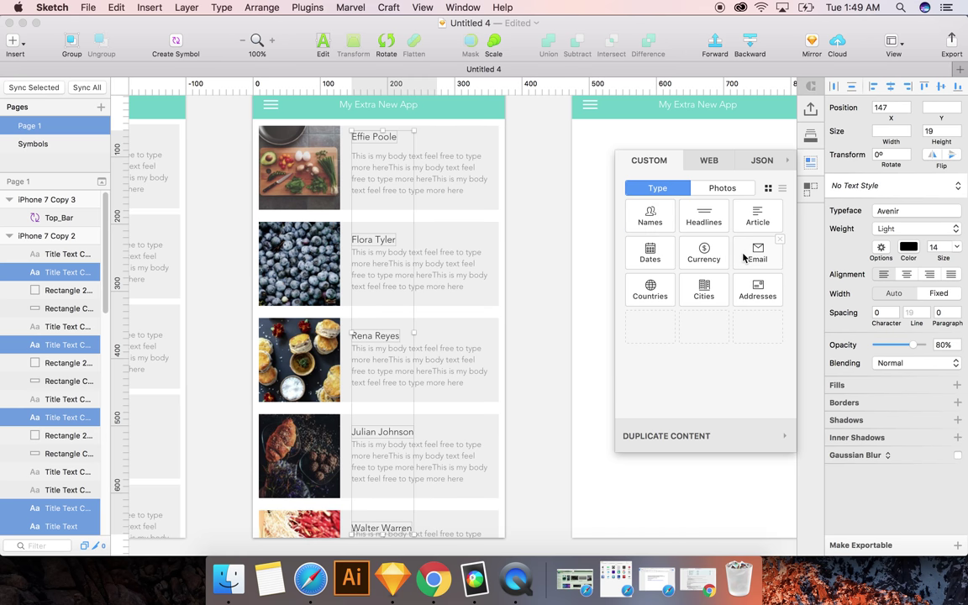
click(578, 220)
Replace the body text of the first three cards on iPhone 7 Copy 2 with Craft's Cooking headlines
click(391, 176)
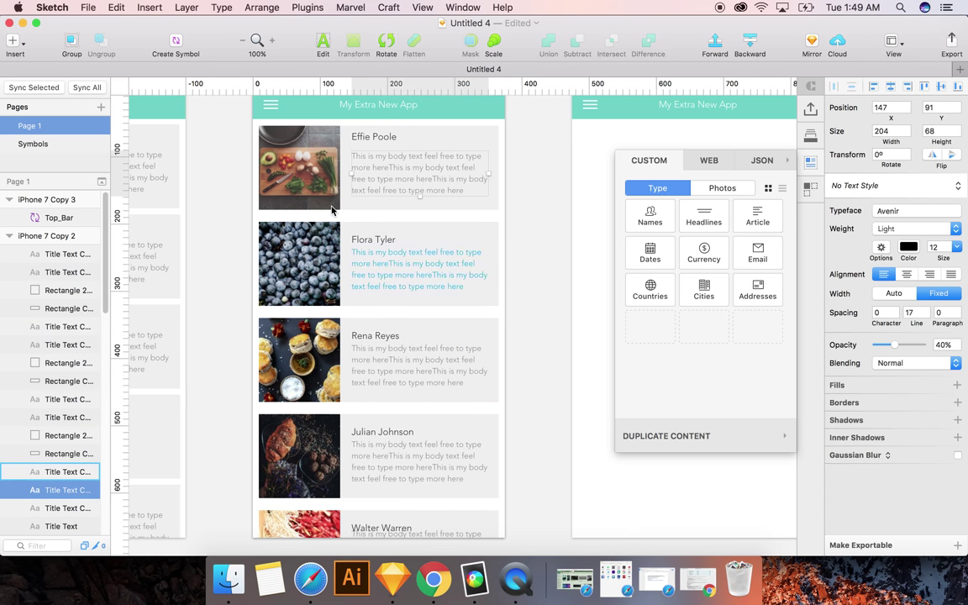
click(696, 220)
click(706, 278)
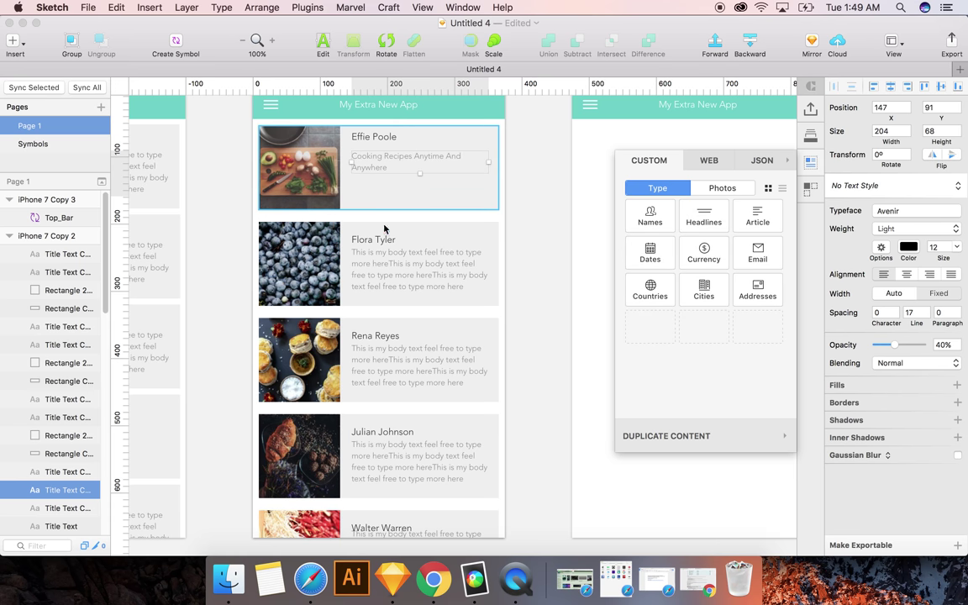
key(Tab)
click(693, 220)
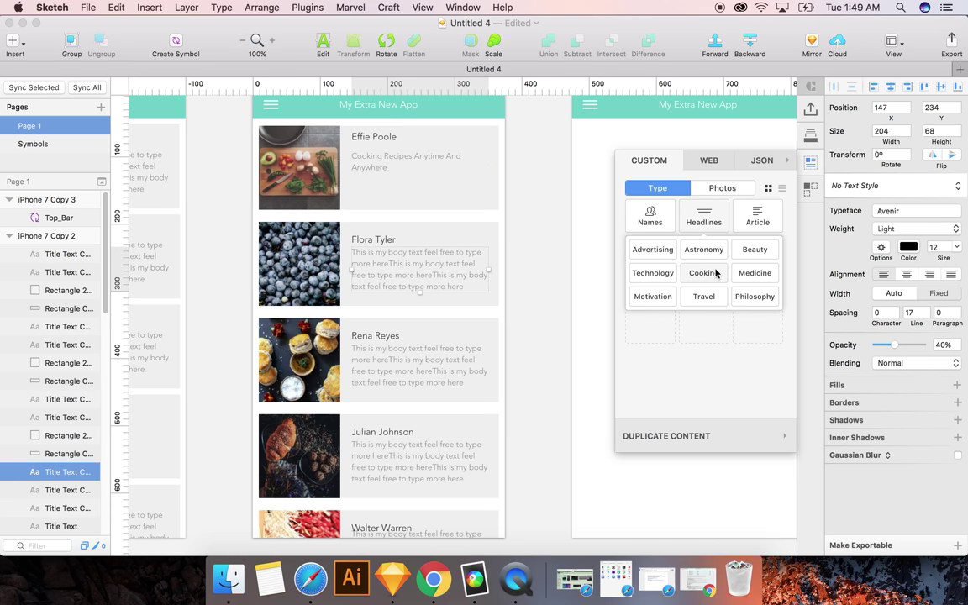
click(716, 273)
key(Tab)
click(705, 224)
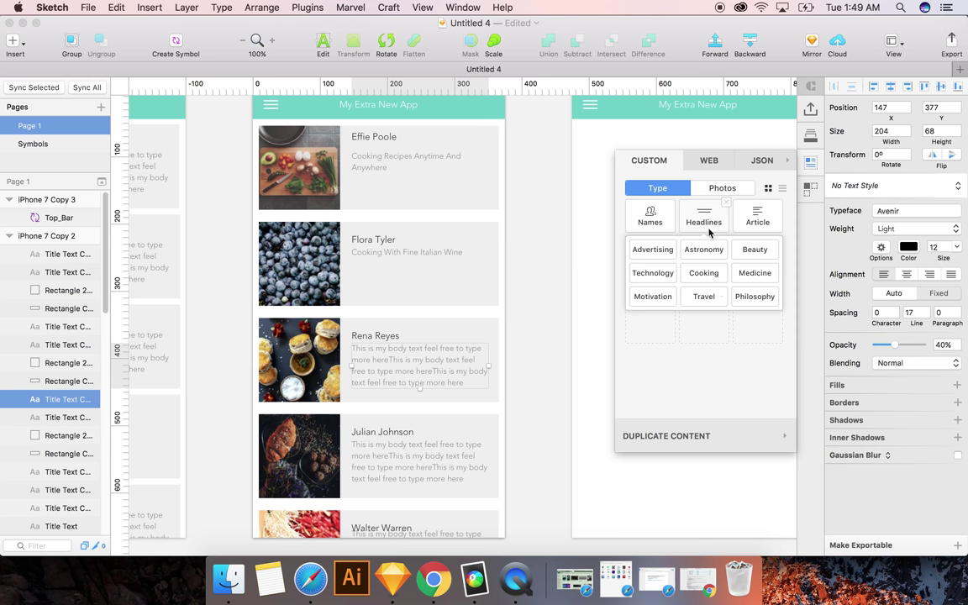
click(693, 273)
Duplicate the blueberry card's headline directly beneath the original and set the copy's font size to 10
click(398, 253)
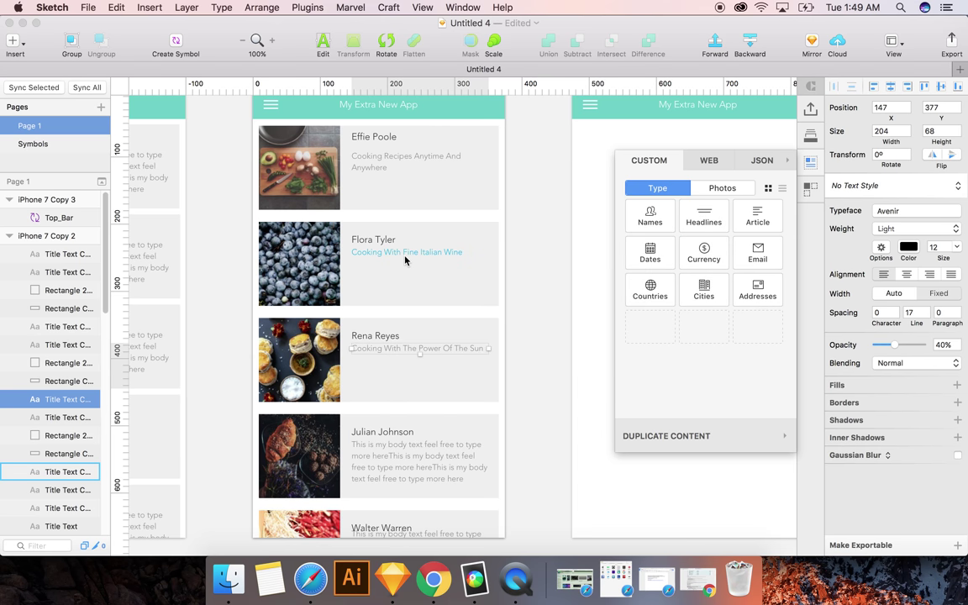
drag(398, 259, 396, 273)
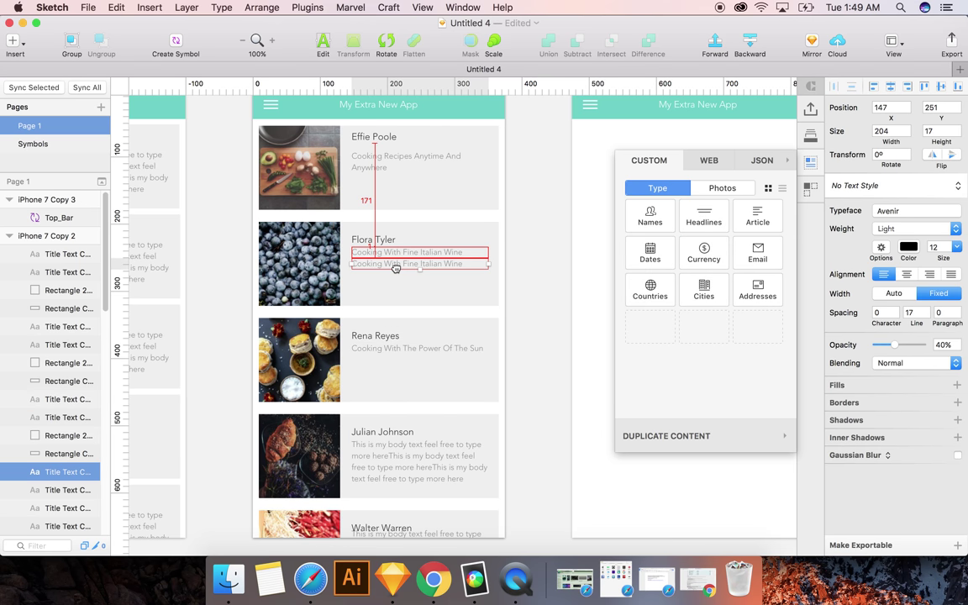
double_click(932, 247)
text(10)
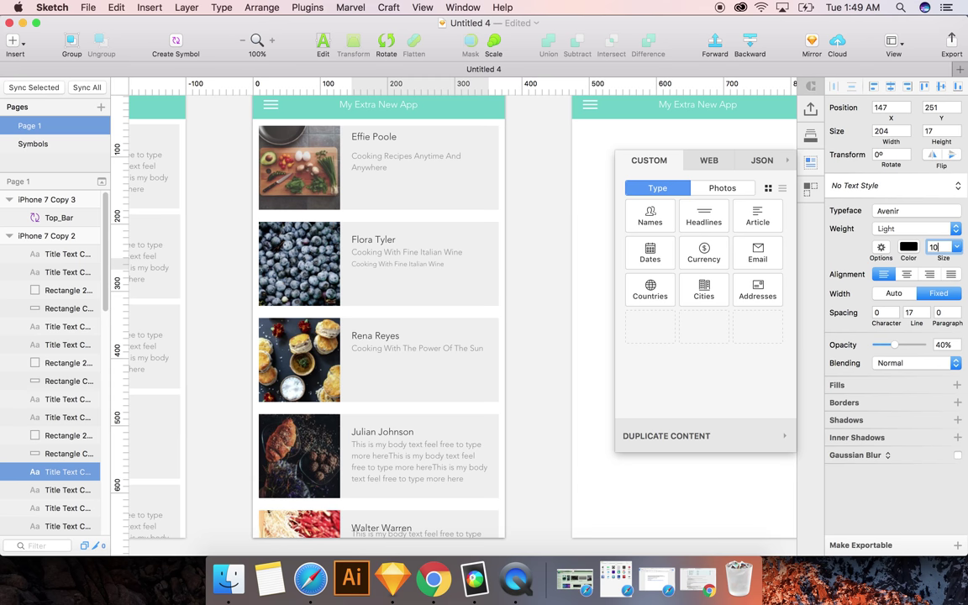
click(908, 246)
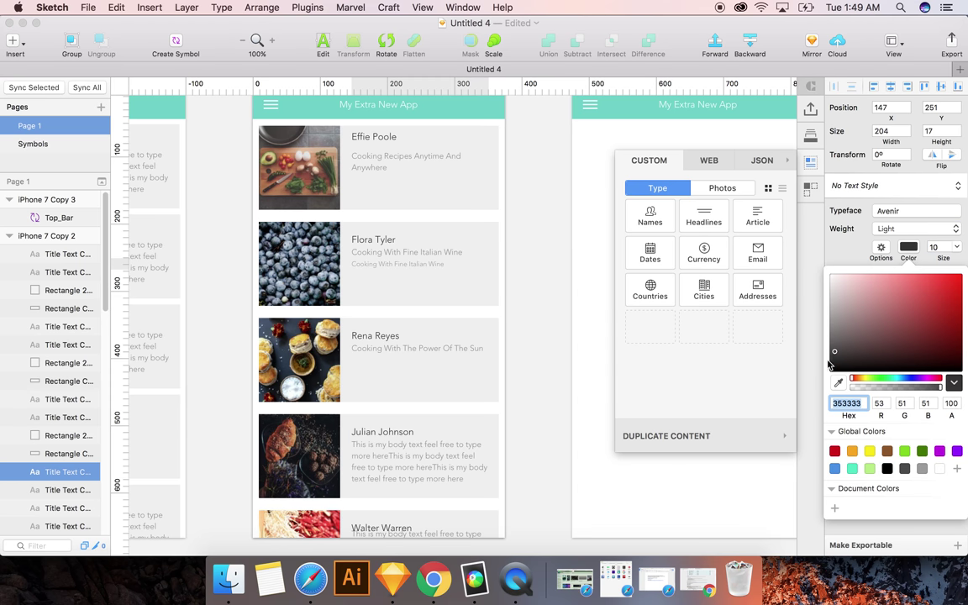
key(Escape)
Set the duplicated headline's opacity to 90% and replace its text with Craft's Cooking article content
click(398, 265)
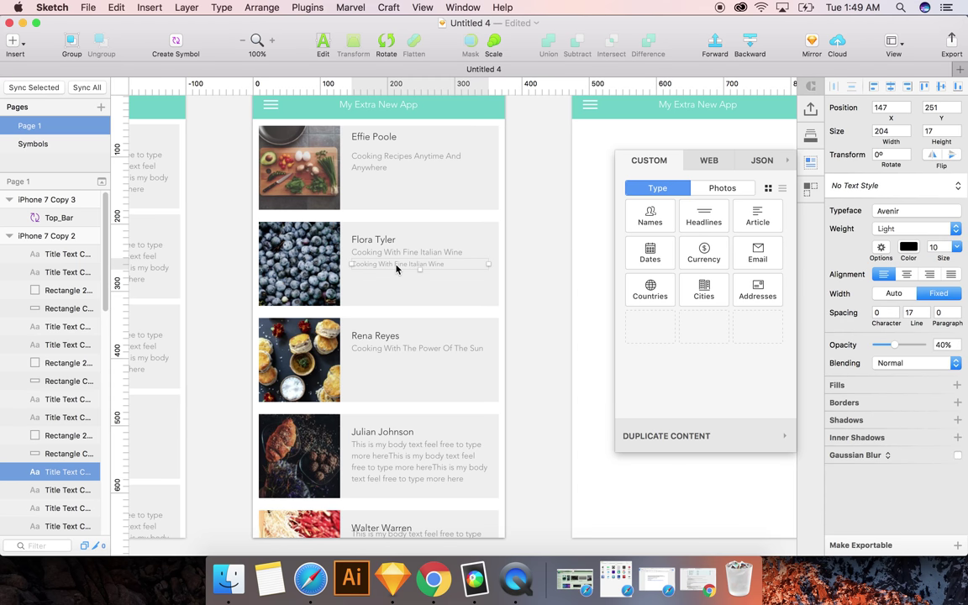
key(9)
click(765, 219)
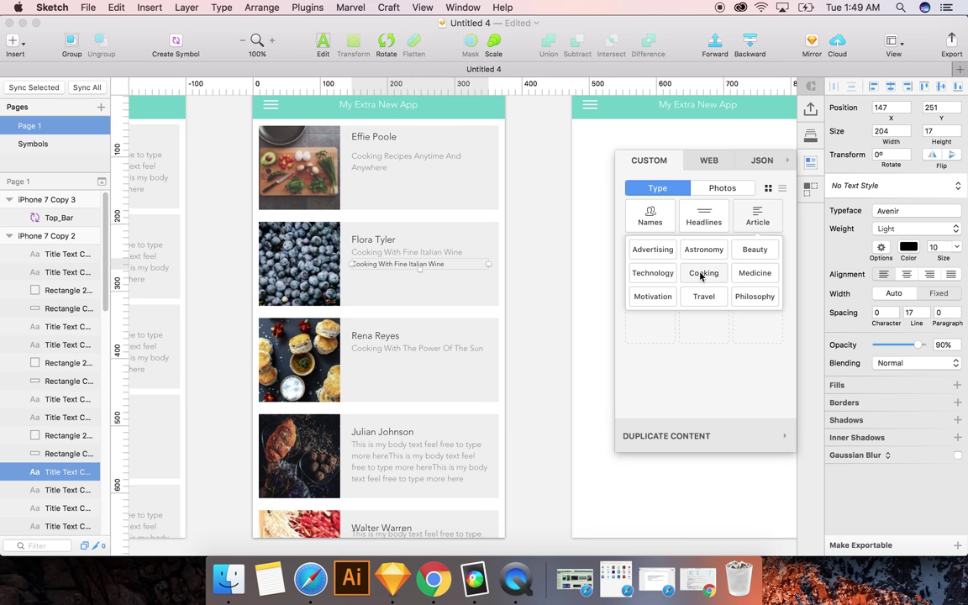
click(702, 273)
Delete the biscuit card and all cards below it on the iPhone 7 Copy 2 artboard
click(290, 340)
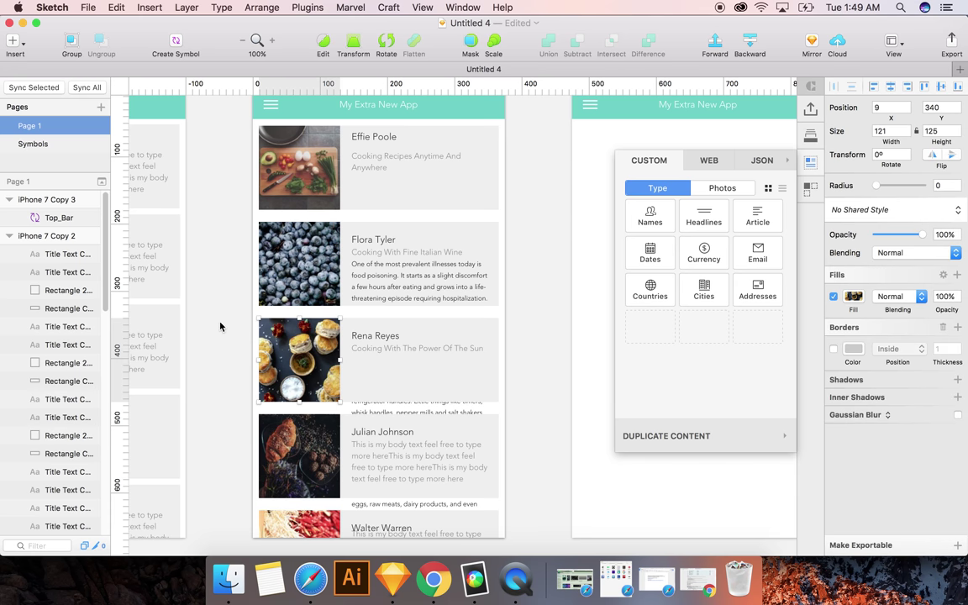
drag(220, 326, 485, 550)
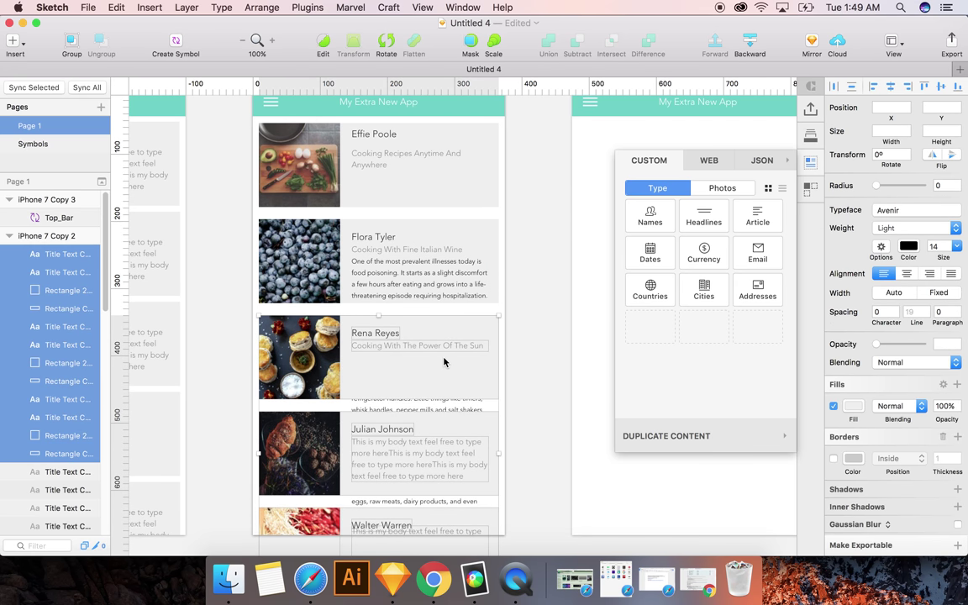
key(Delete)
Stretch the blueberry card's grey background down to the bottom of the artboard behind the article text
click(475, 224)
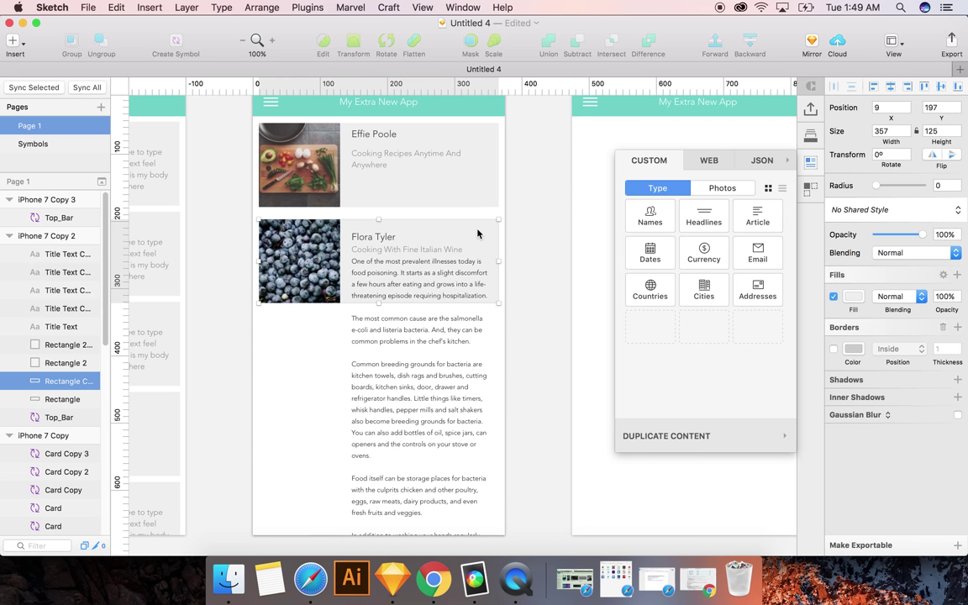
drag(378, 302, 368, 538)
Delete the first card above the blueberry article on the iPhone 7 Copy 2 artboard
click(573, 171)
drag(580, 219, 483, 182)
key(Delete)
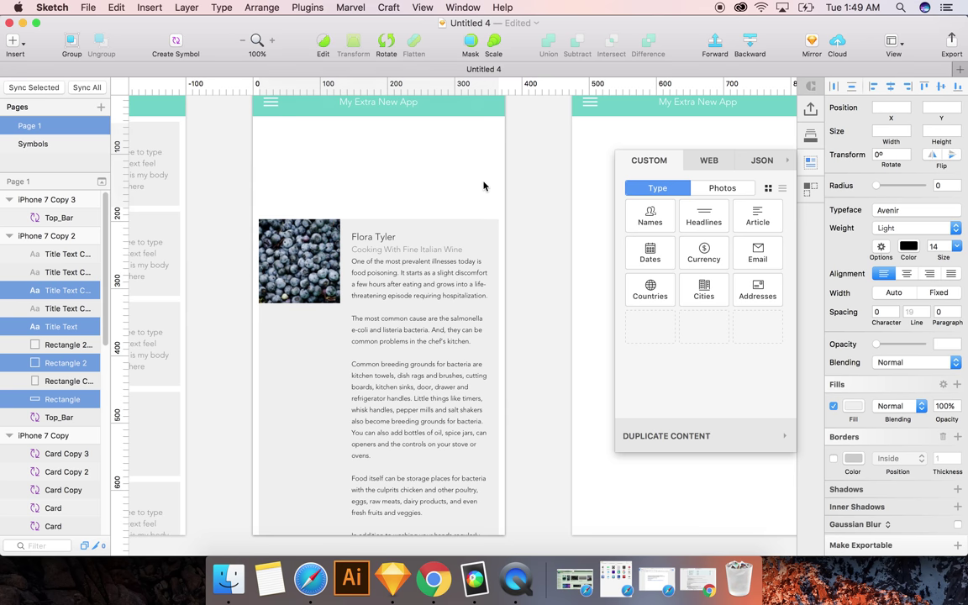
Move the blueberry article up and stretch its grey background upward to Y 61, making it 606 high
drag(242, 203, 538, 457)
drag(450, 386, 450, 356)
click(431, 225)
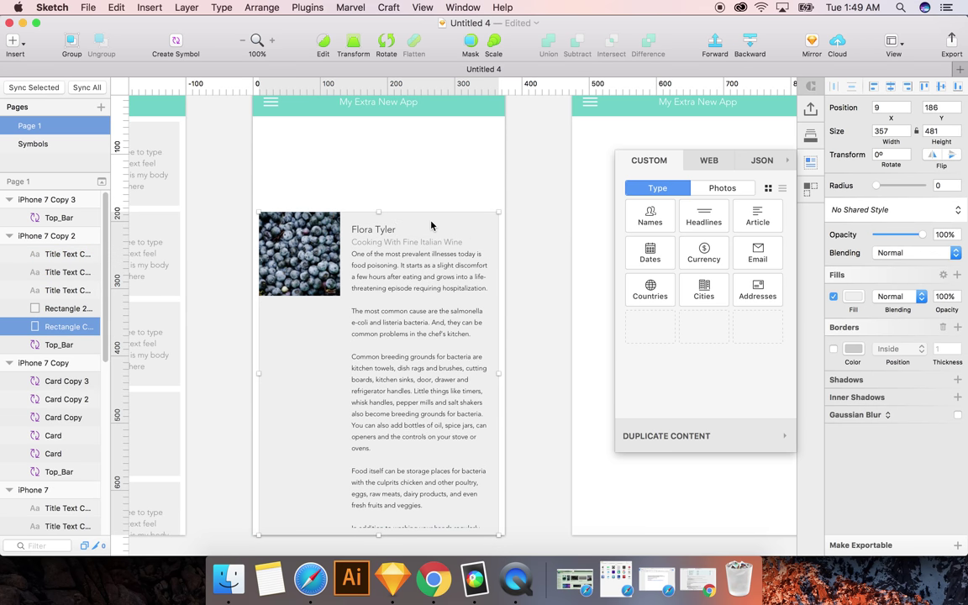
drag(379, 212, 379, 127)
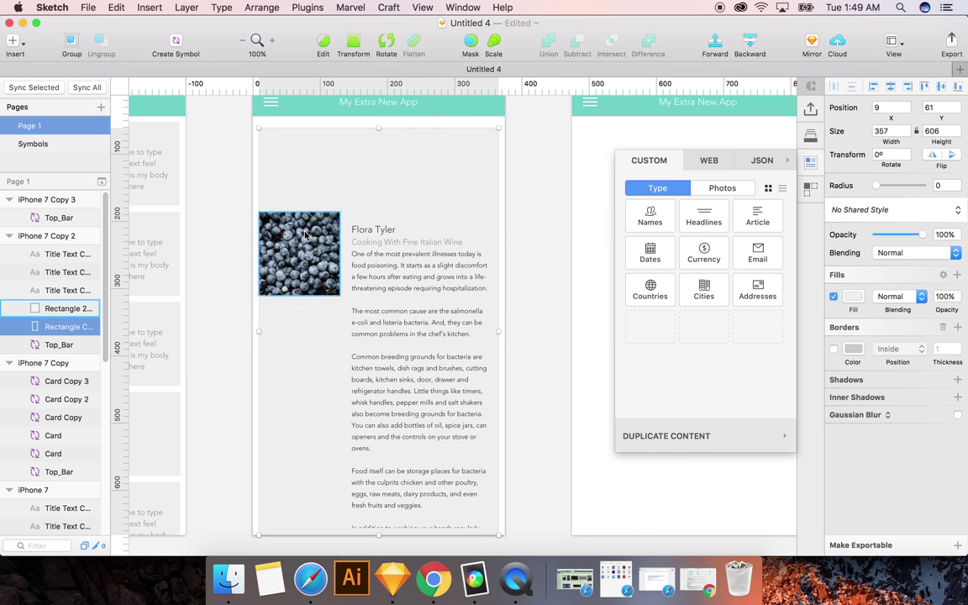
Place the blueberry picture across the top of the grey background at 357 × 125 and replace it with Craft's Unsplash food photo
drag(304, 235, 499, 171)
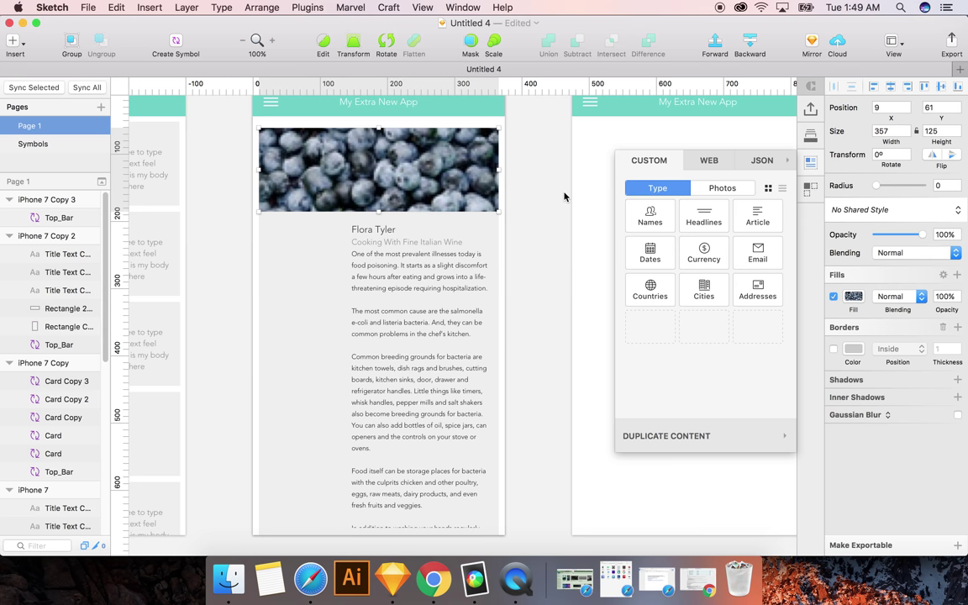
click(723, 186)
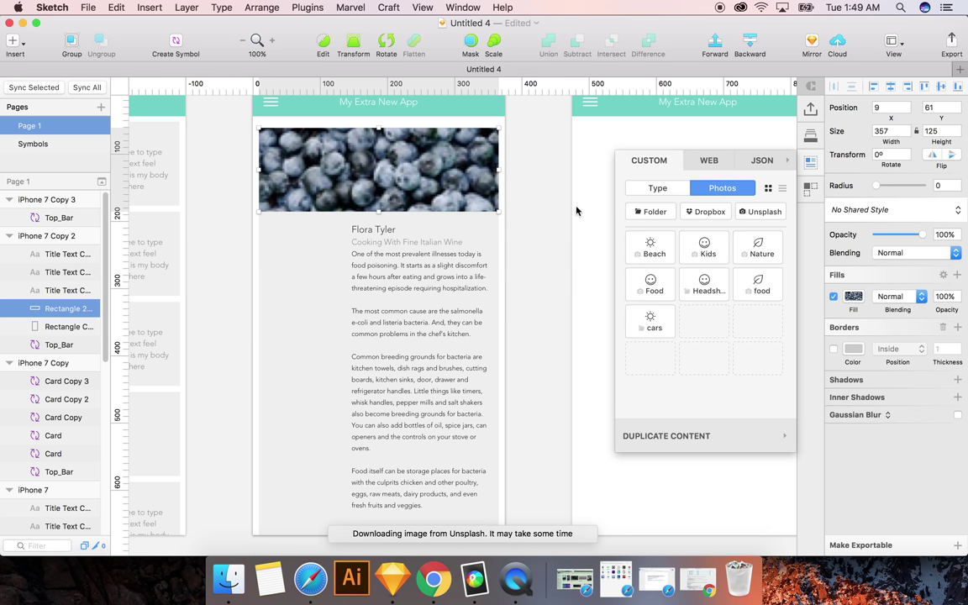
Shift the name, headline and article text left to X 38 and widen the article text to 306
click(410, 274)
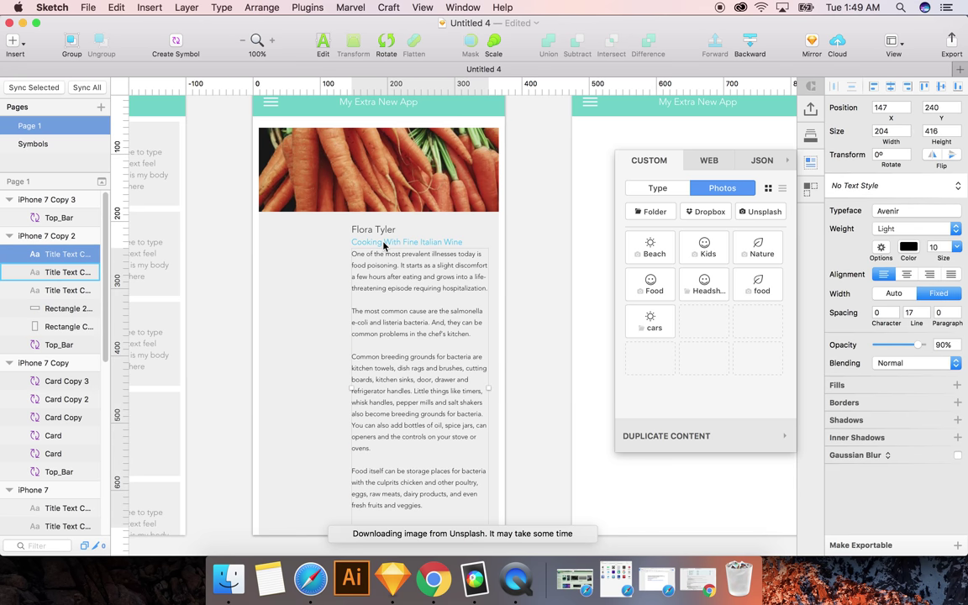
shift+click(383, 242)
shift+click(373, 232)
drag(400, 240, 326, 232)
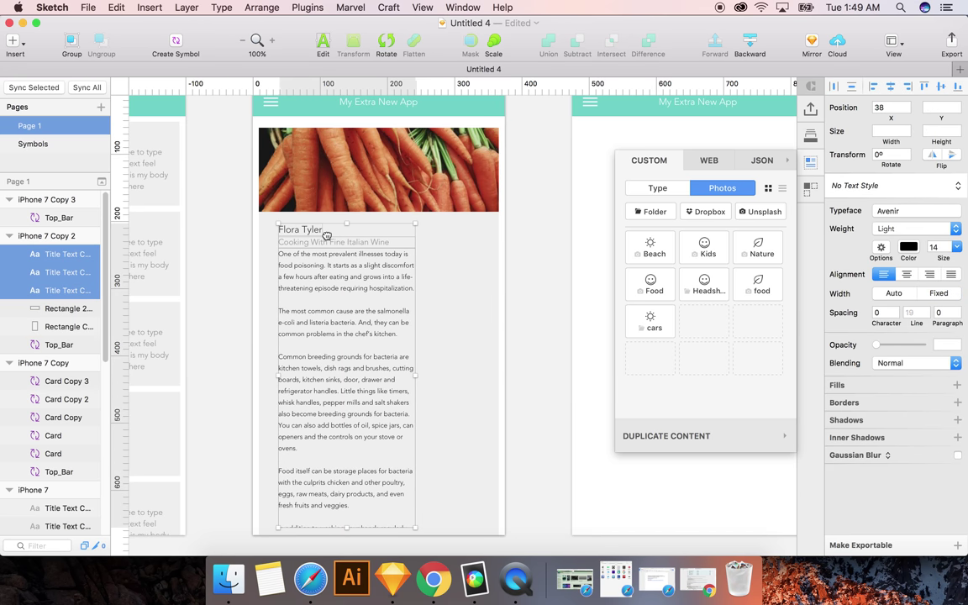
click(412, 356)
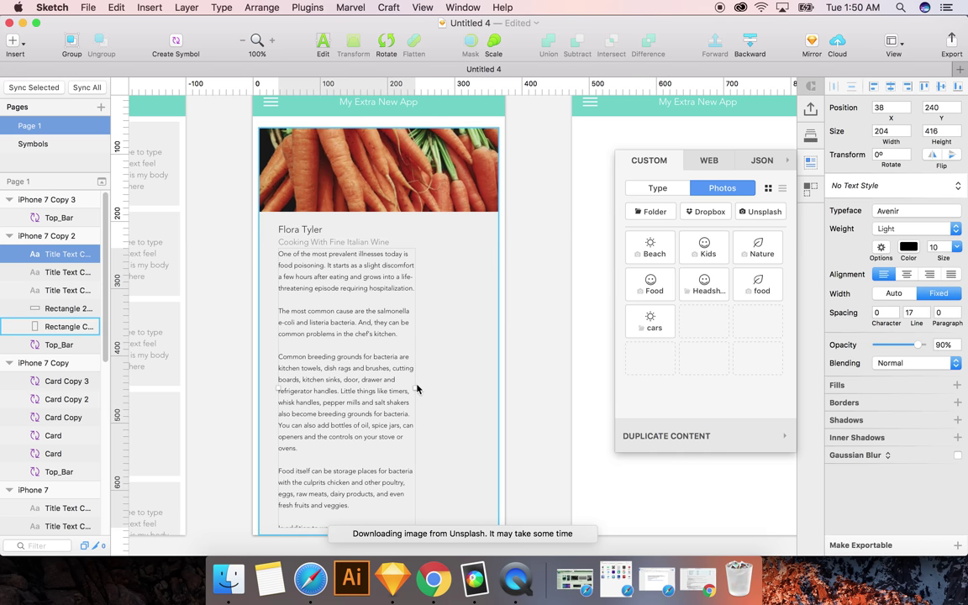
drag(467, 385, 500, 387)
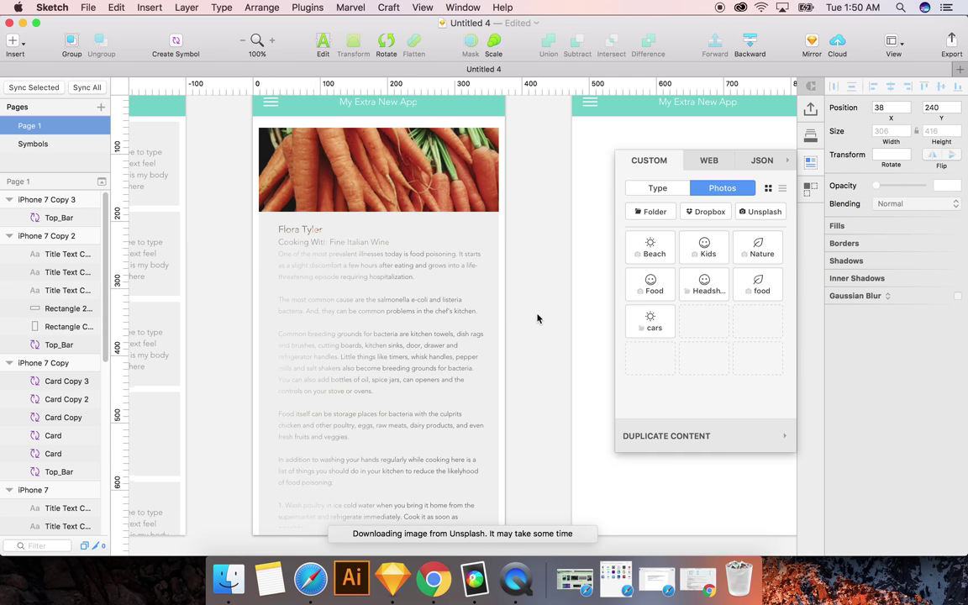
Examine the faded article text and its fill settings on the iPhone 7 Copy 2 artboard
scroll(538, 318, down, 3)
scroll(538, 318, down, 2)
click(396, 205)
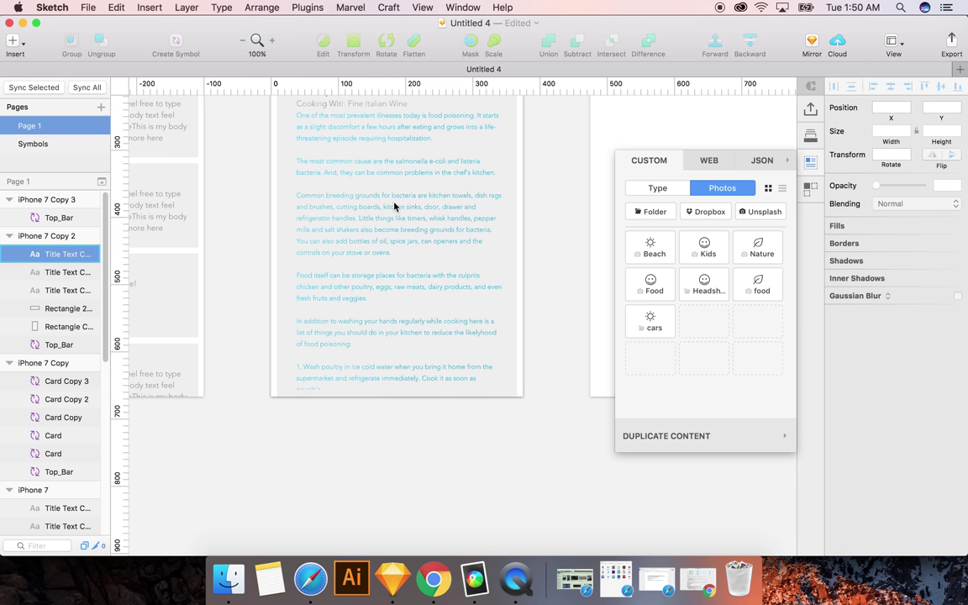
scroll(458, 480, left, 5)
scroll(458, 480, up, 2)
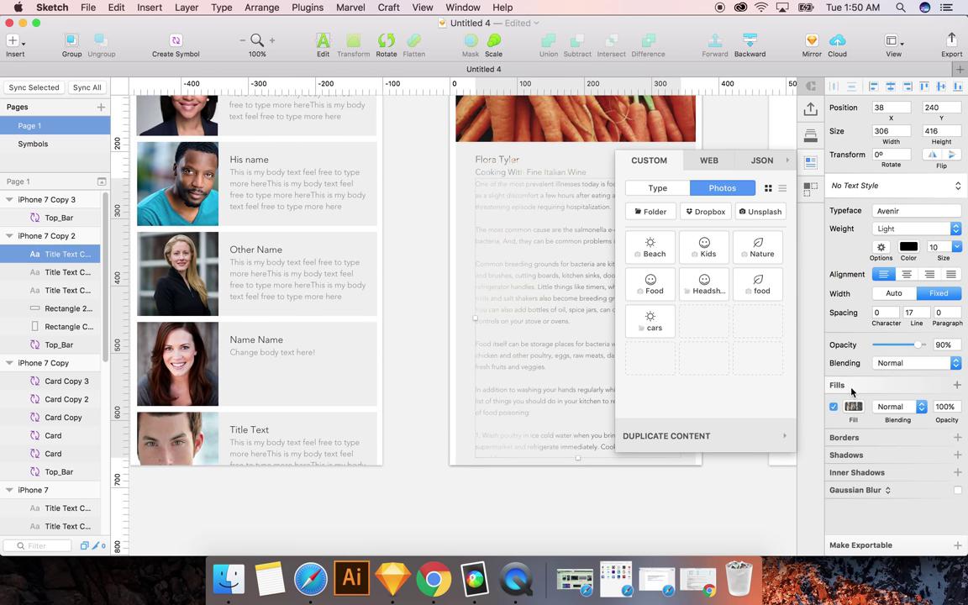
double_click(522, 296)
click(384, 225)
click(413, 192)
click(542, 224)
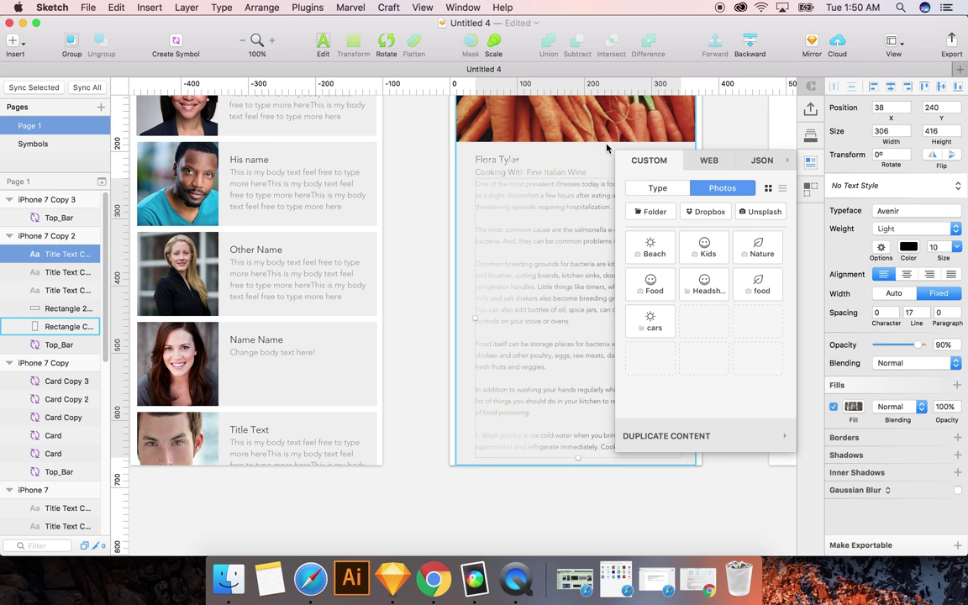
click(576, 157)
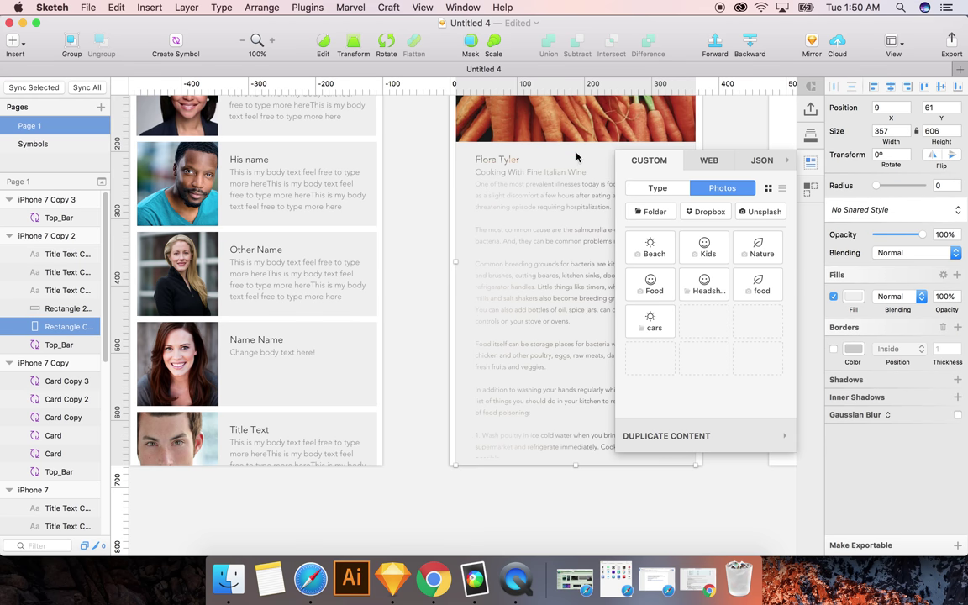
drag(580, 162, 563, 145)
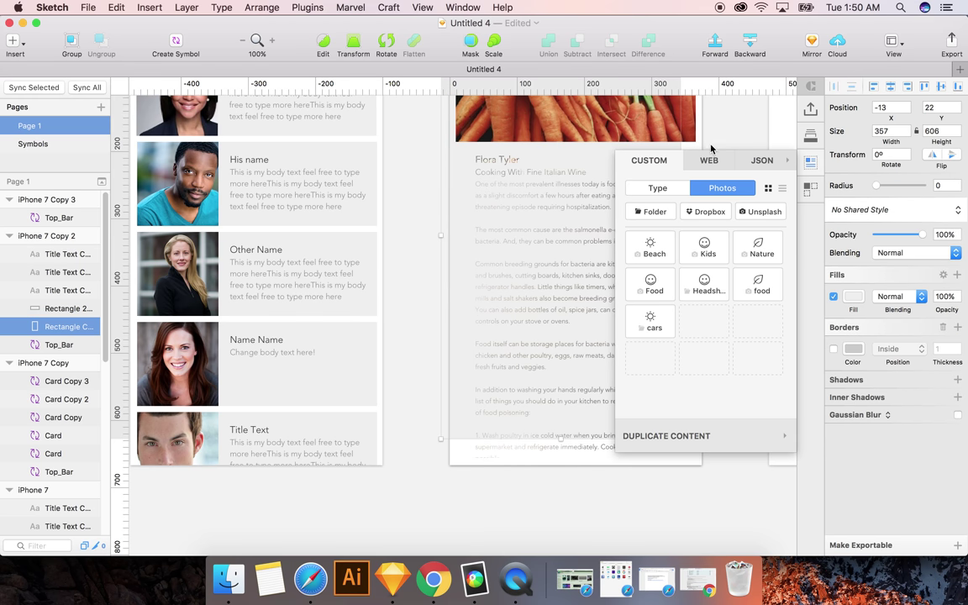
key(ctrl+z)
Set the opacity of the article body text and the name above it to 100%
click(481, 247)
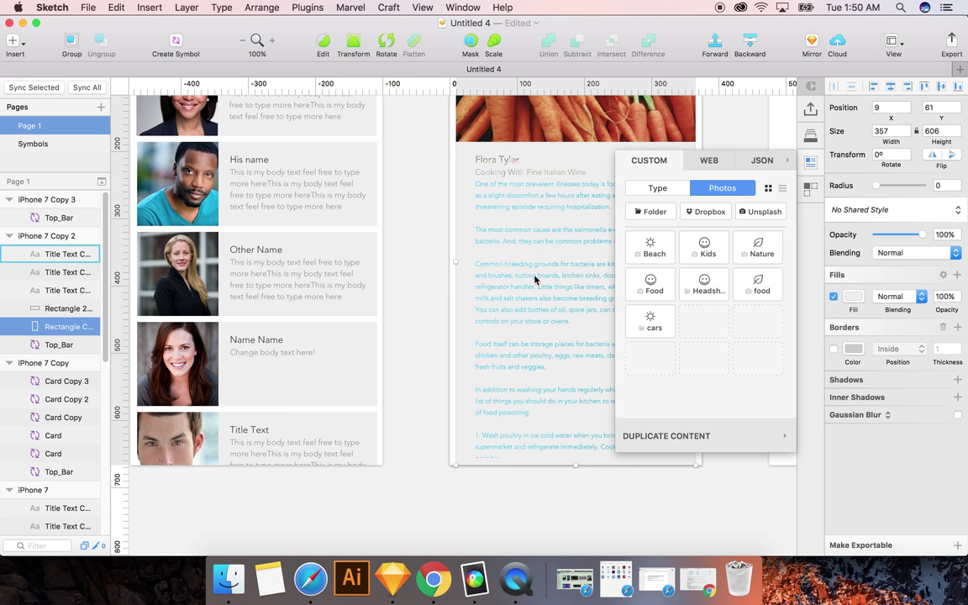
click(497, 252)
key(0)
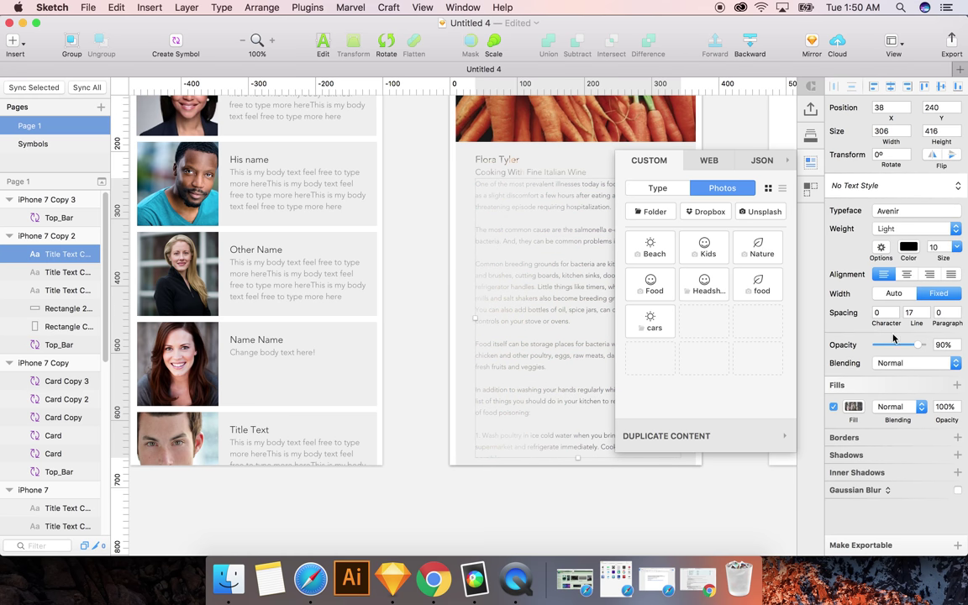
drag(918, 345, 924, 344)
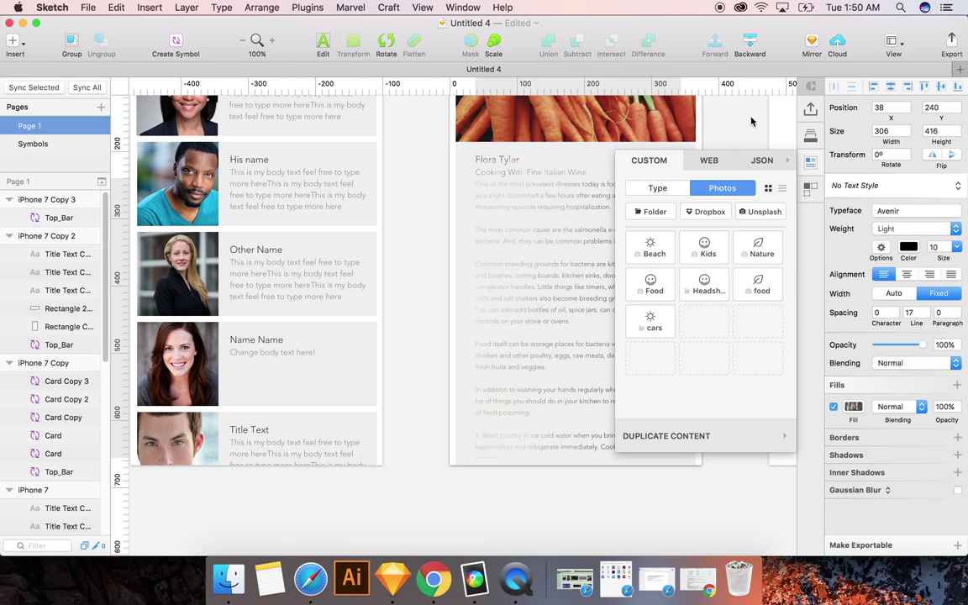
click(488, 160)
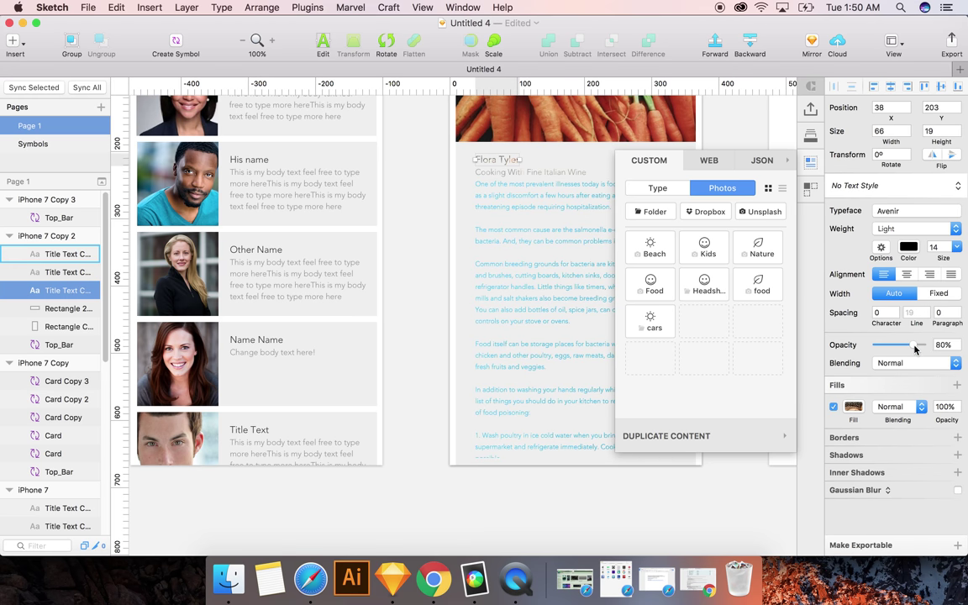
click(550, 168)
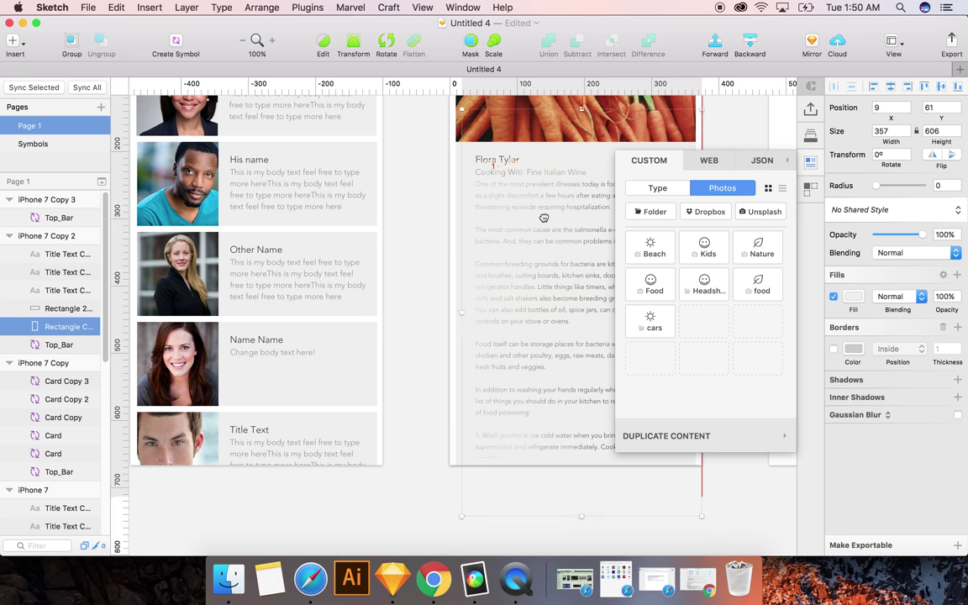
Turn off the image fills on the article's name, headline and body text
click(398, 154)
scroll(398, 156, right, 5)
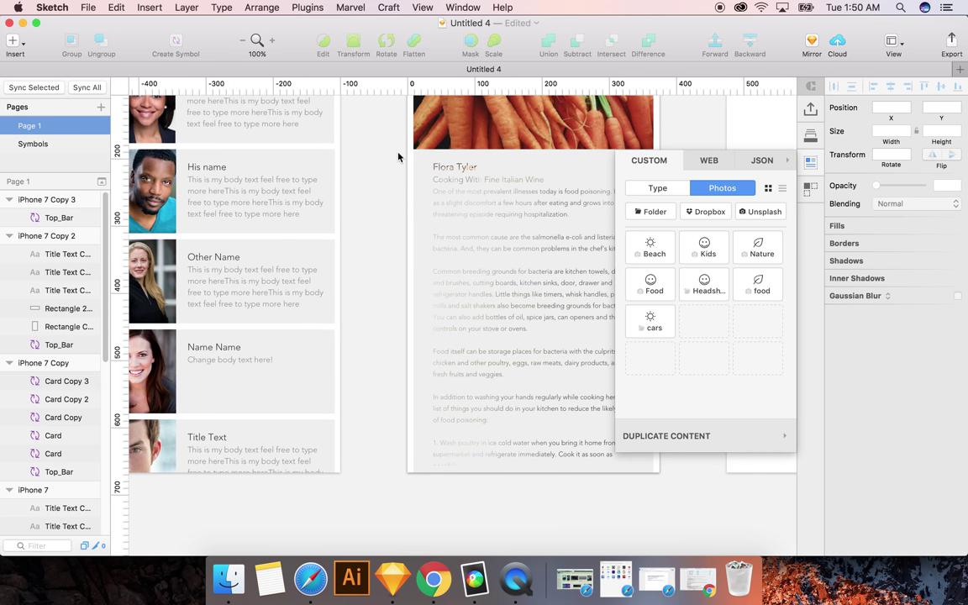
click(450, 166)
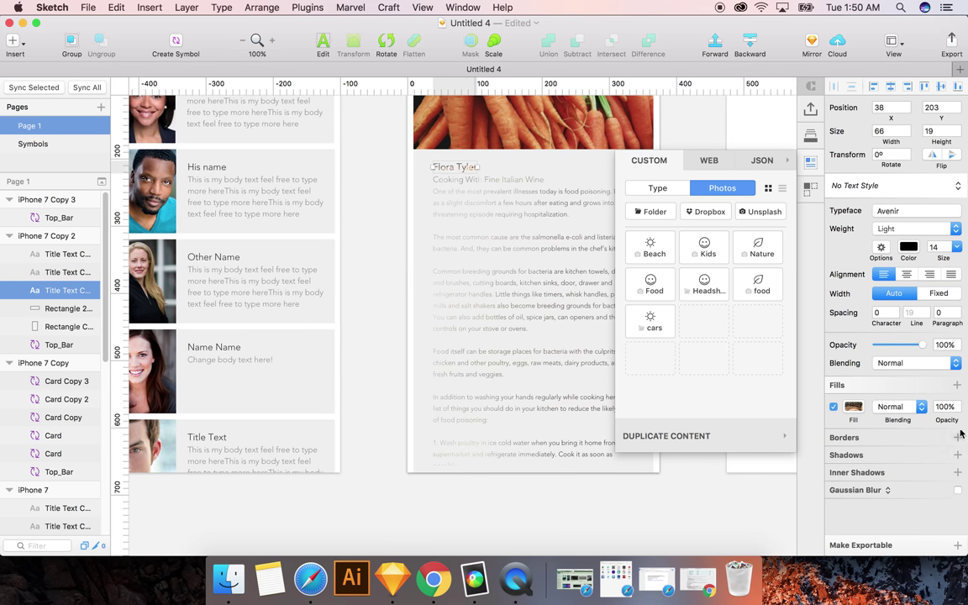
click(470, 179)
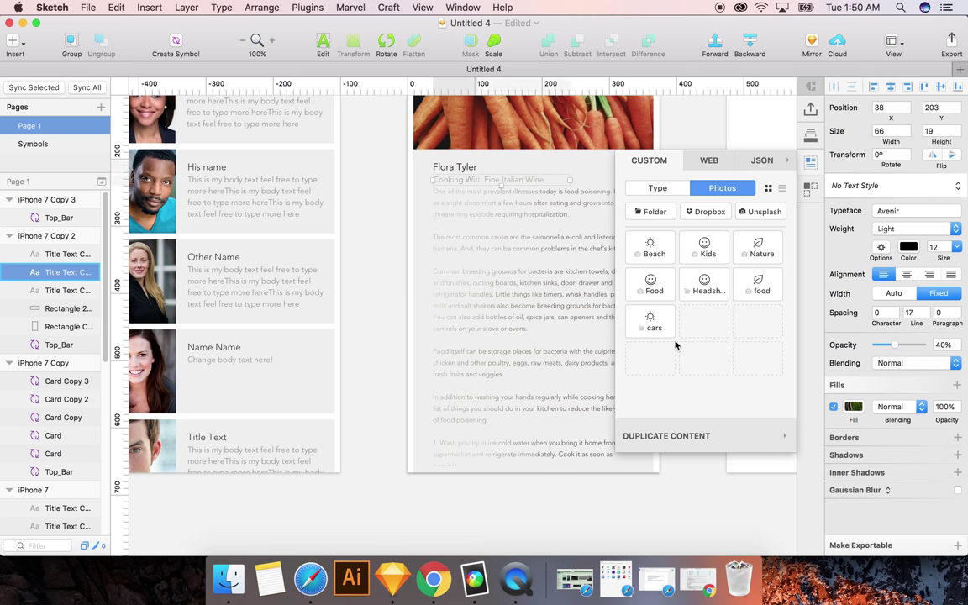
click(833, 407)
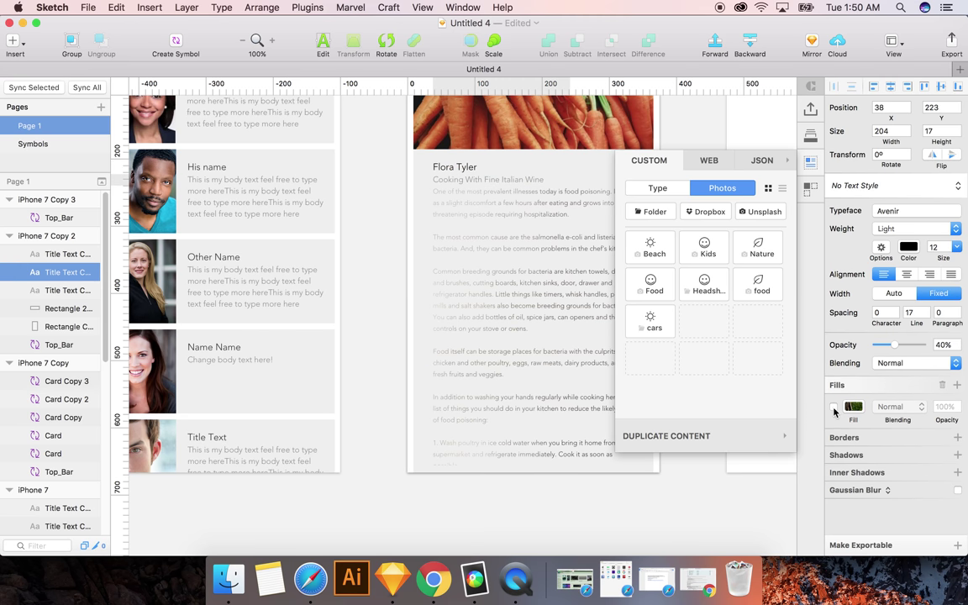
click(445, 264)
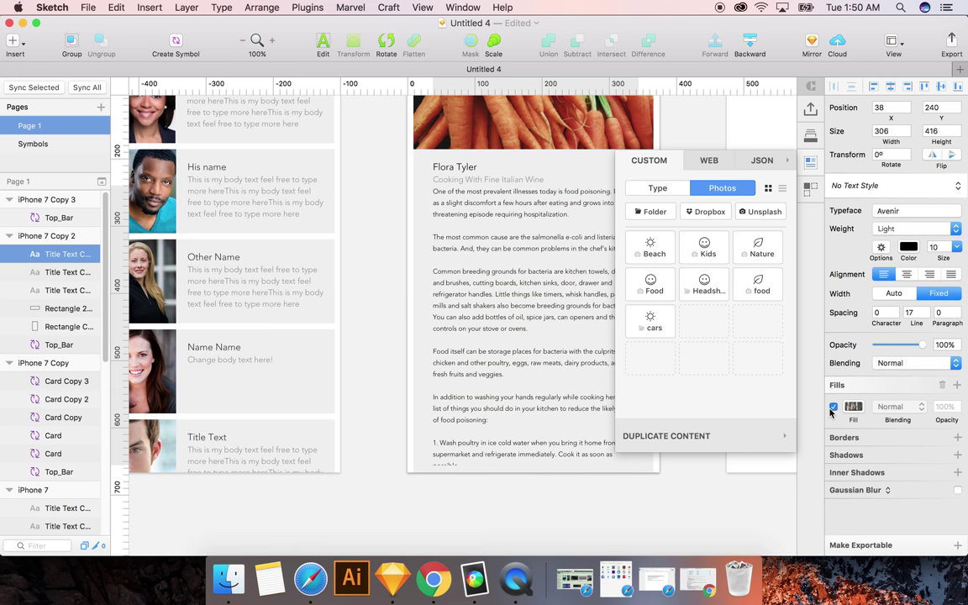
Review the food list, people list and article artboards side by side at 50% zoom
click(508, 512)
scroll(508, 512, right, 5)
scroll(508, 511, up, 2)
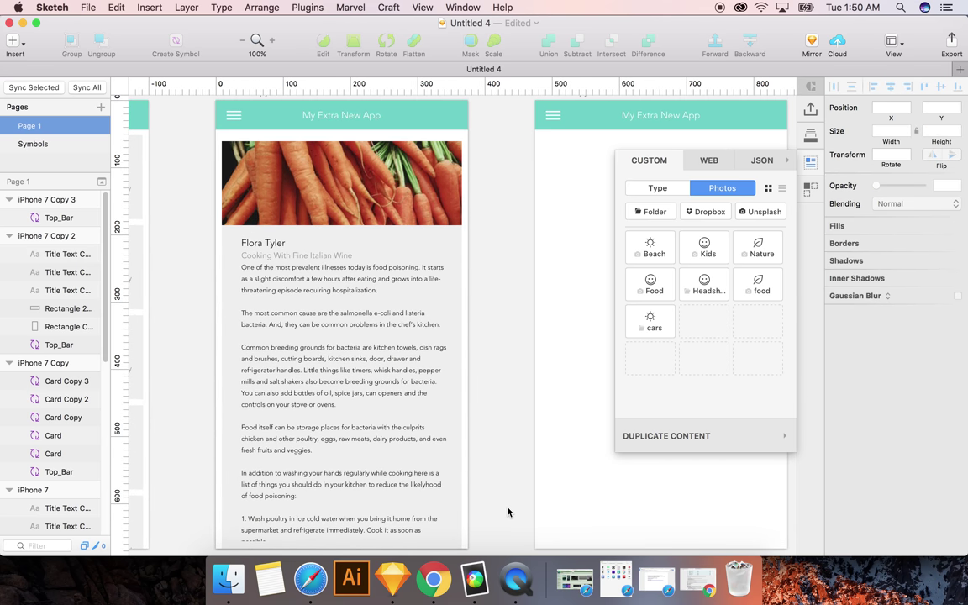
key(super+minus)
scroll(508, 511, left, 5)
scroll(507, 511, right, 1)
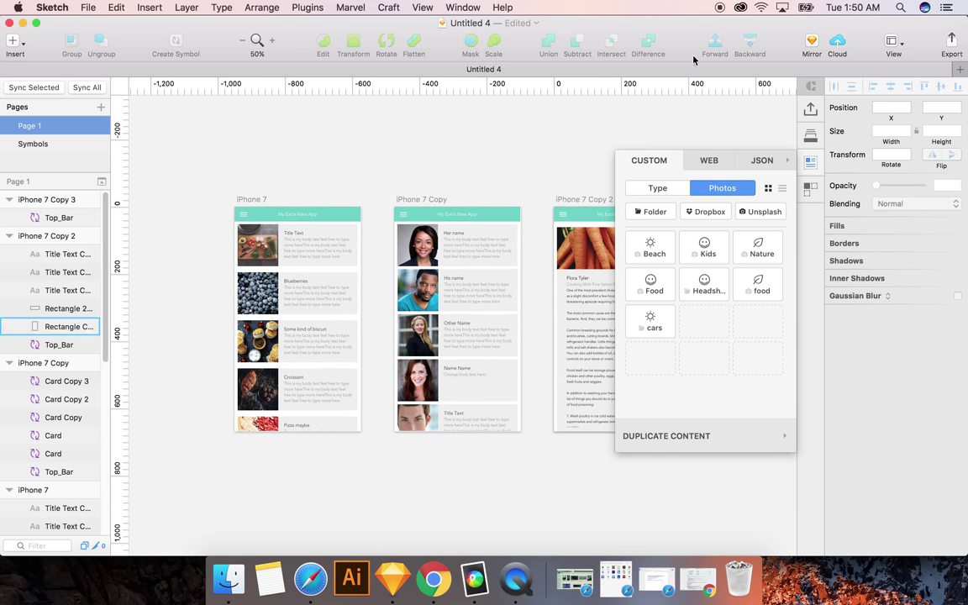
scroll(554, 229, right, 3)
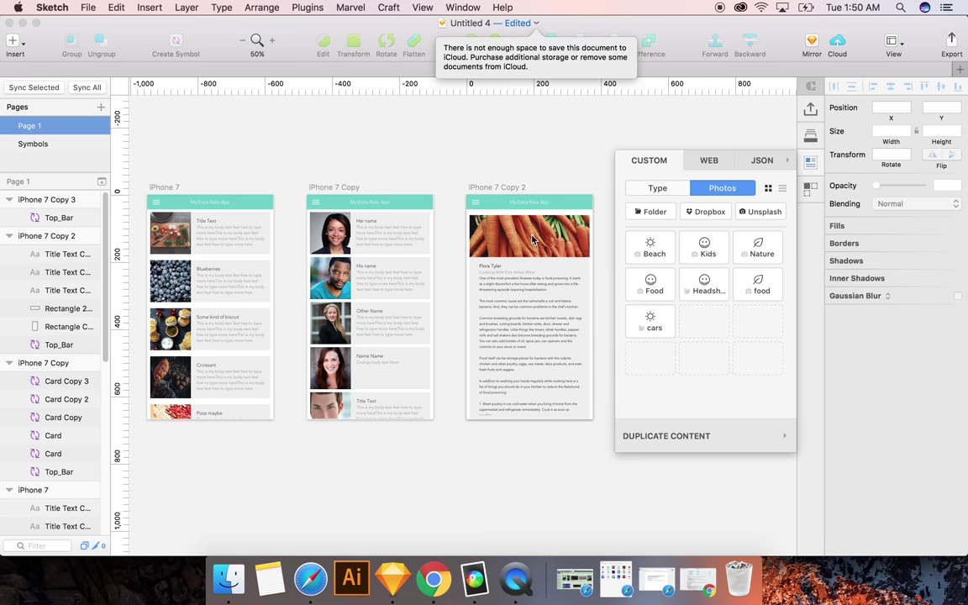
Open the Card symbol from the first people card and set its title text color to blue 0FAFFF
double_click(326, 215)
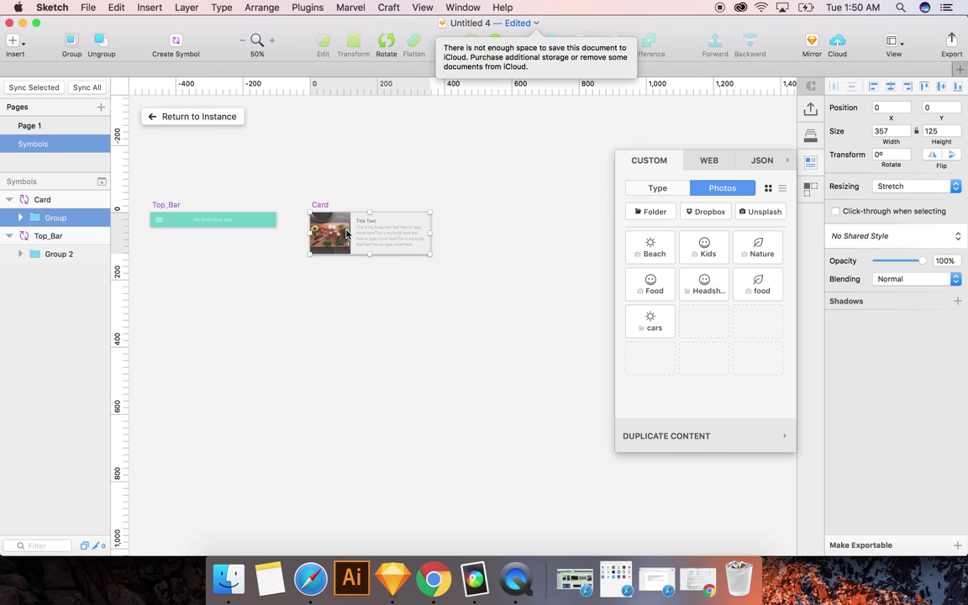
key(super+0)
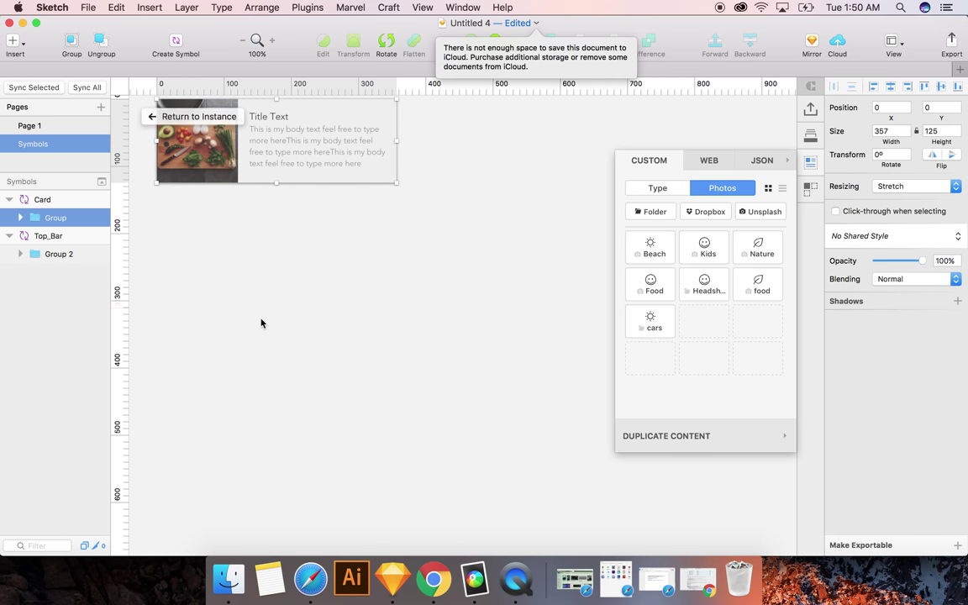
scroll(302, 346, left, 7)
scroll(302, 346, up, 3)
scroll(404, 294, right, 2)
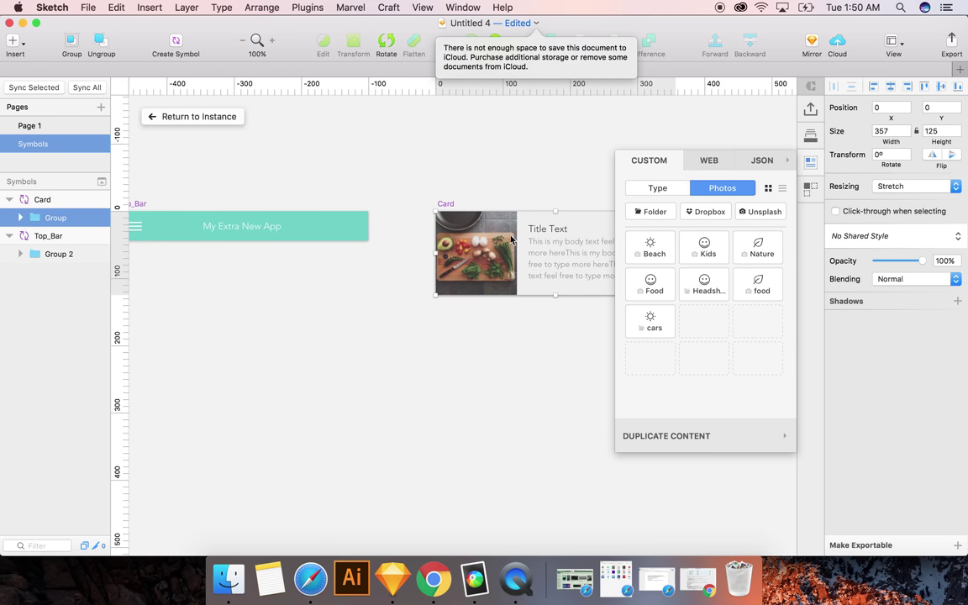
double_click(561, 231)
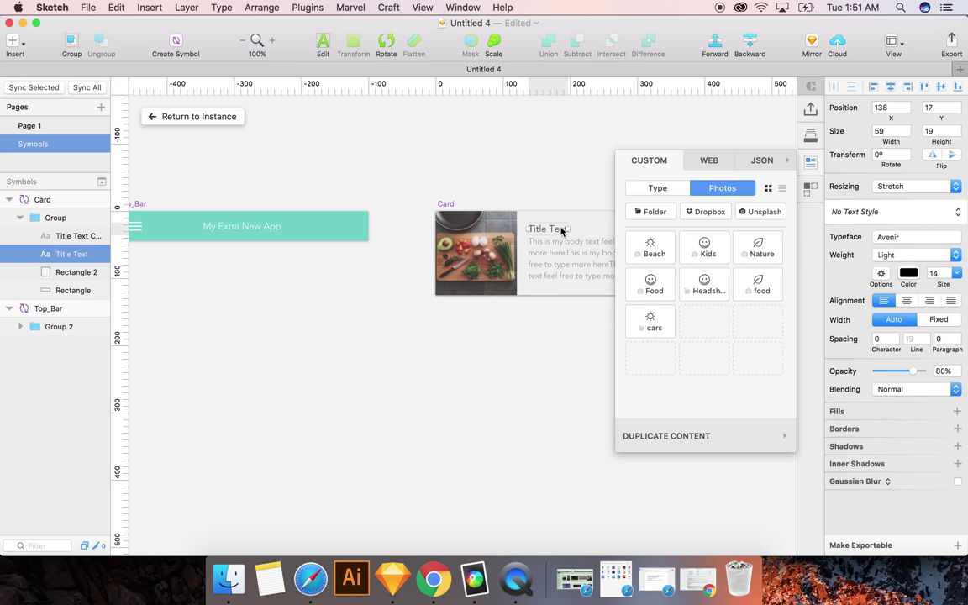
click(908, 273)
drag(882, 404, 907, 404)
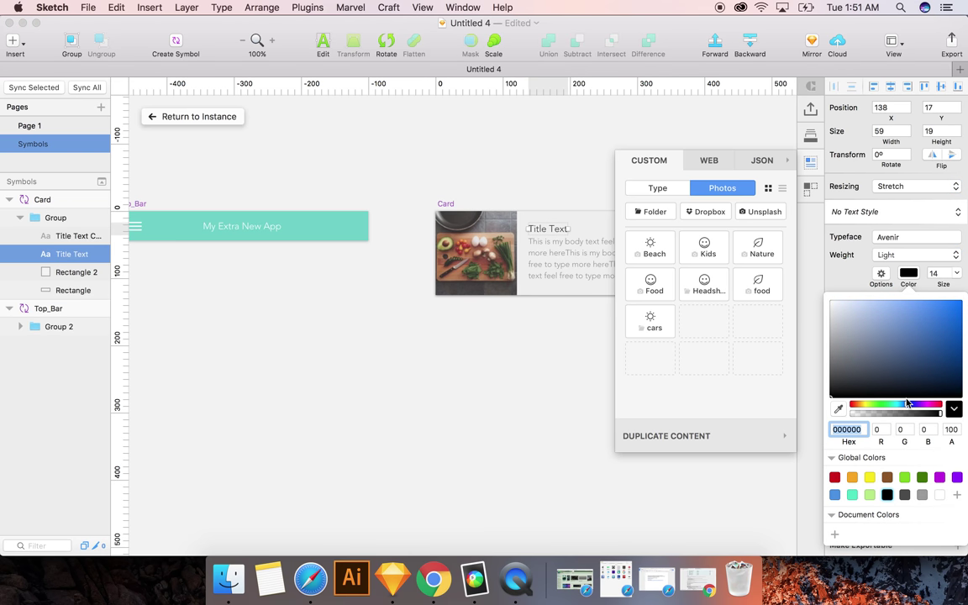
click(954, 301)
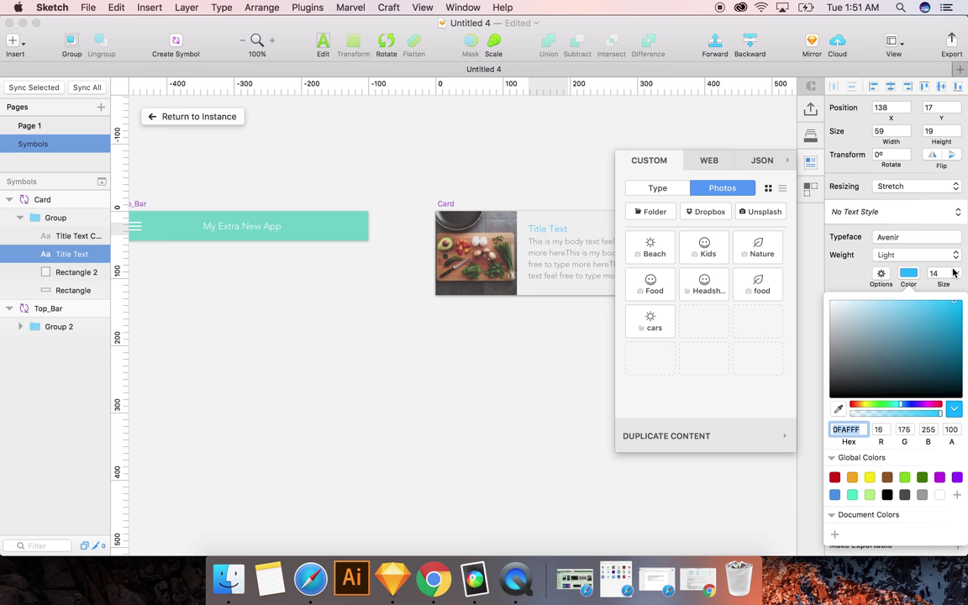
Return to the people cards to check their titles at 100% zoom, and undo the symbol's title color change
click(294, 143)
click(177, 119)
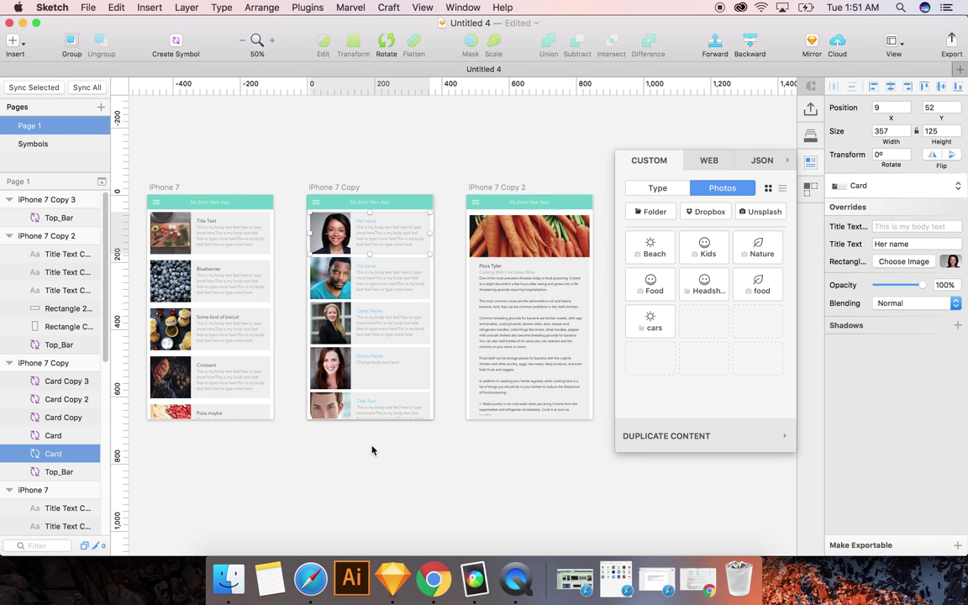
key(super+0)
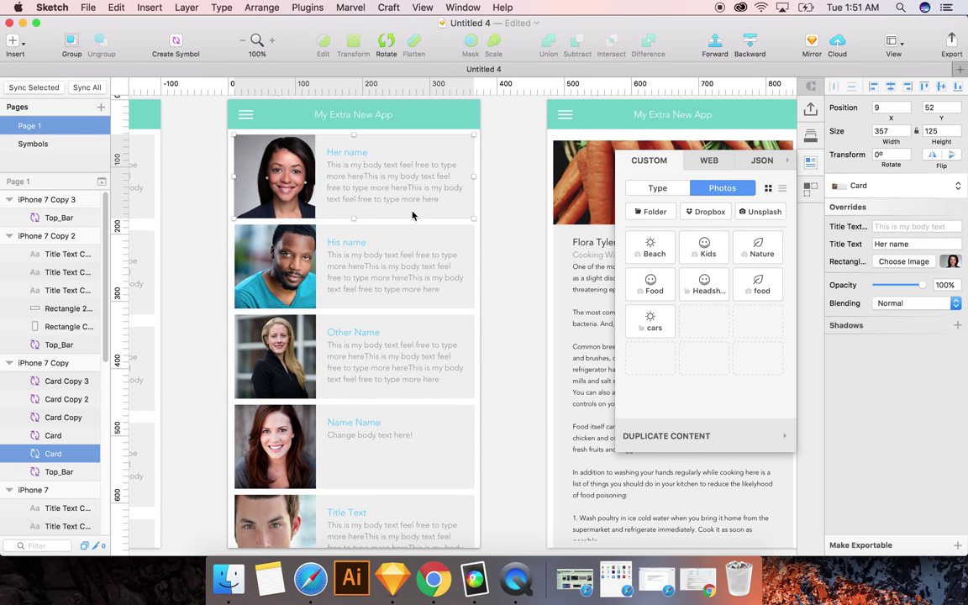
key(Return)
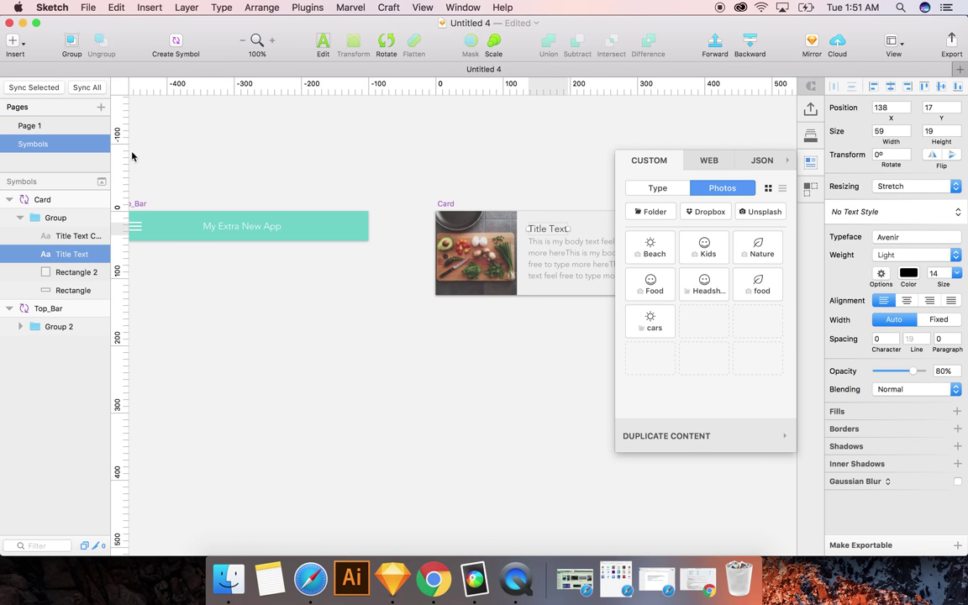
Open the Card symbol from the first people card and raise its grey background rectangle's corner radius to the maximum
click(73, 126)
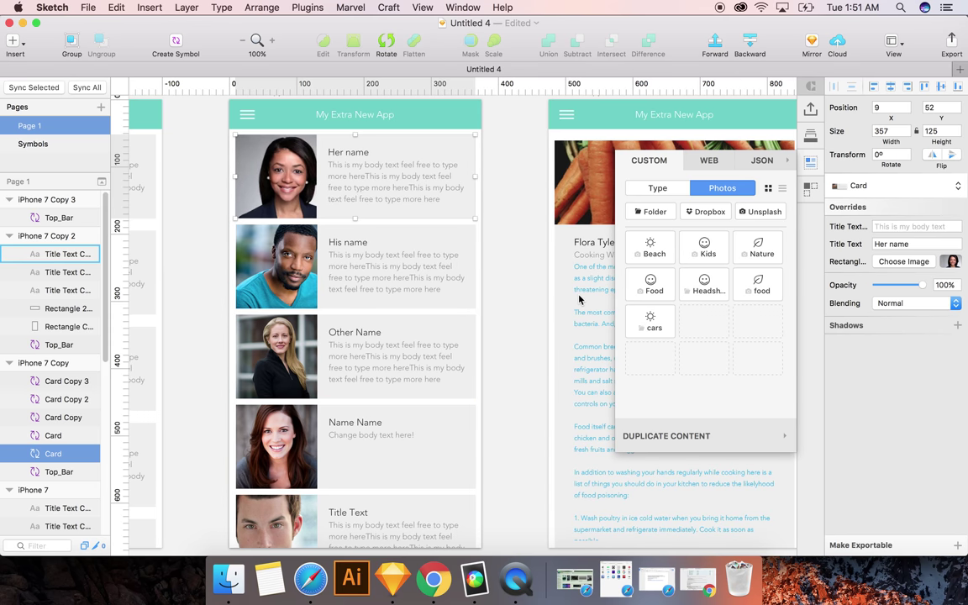
double_click(452, 211)
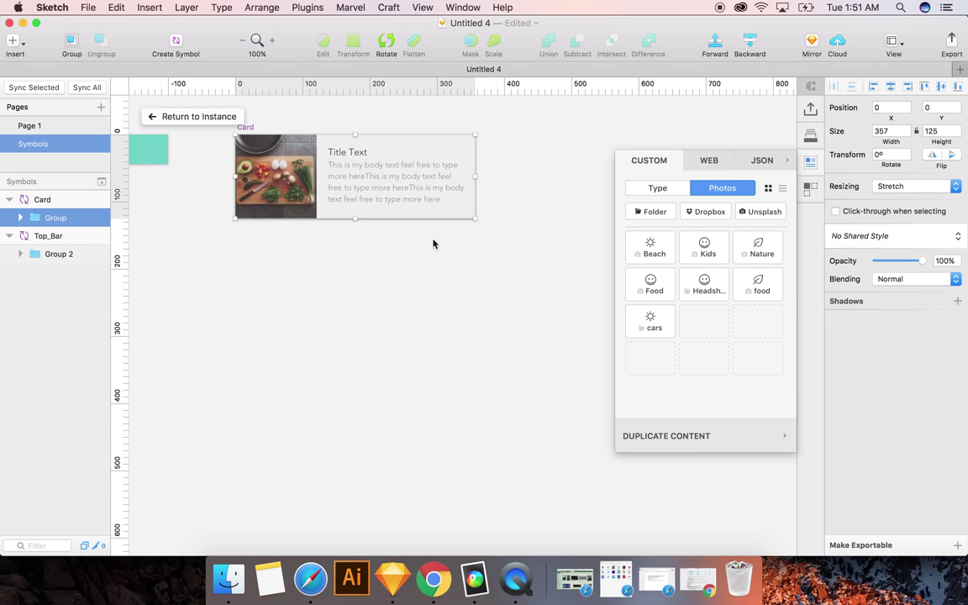
double_click(429, 152)
drag(877, 212, 945, 213)
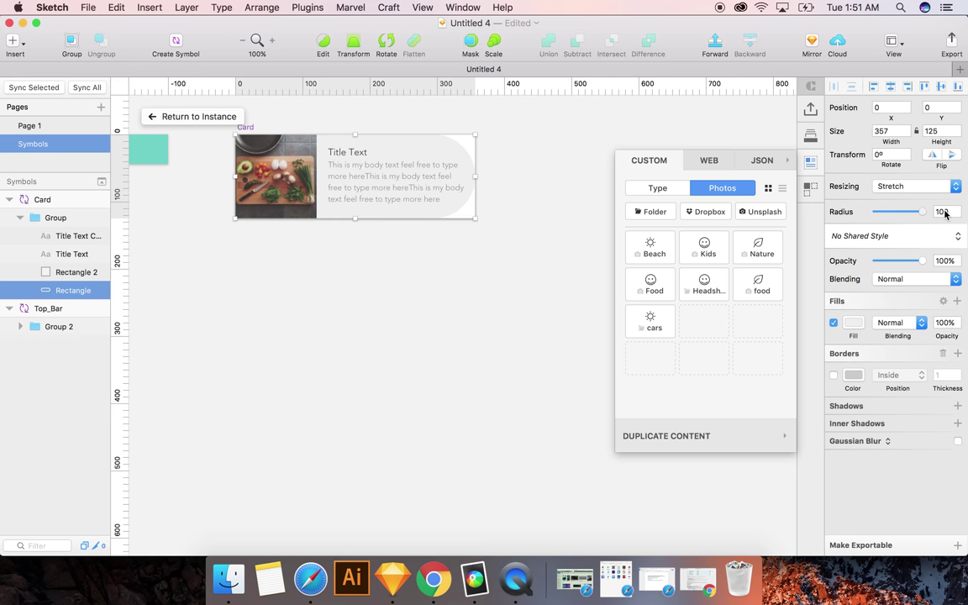
Return to the people cards to check their rounded backgrounds, and undo the symbol's corner radius change
click(212, 118)
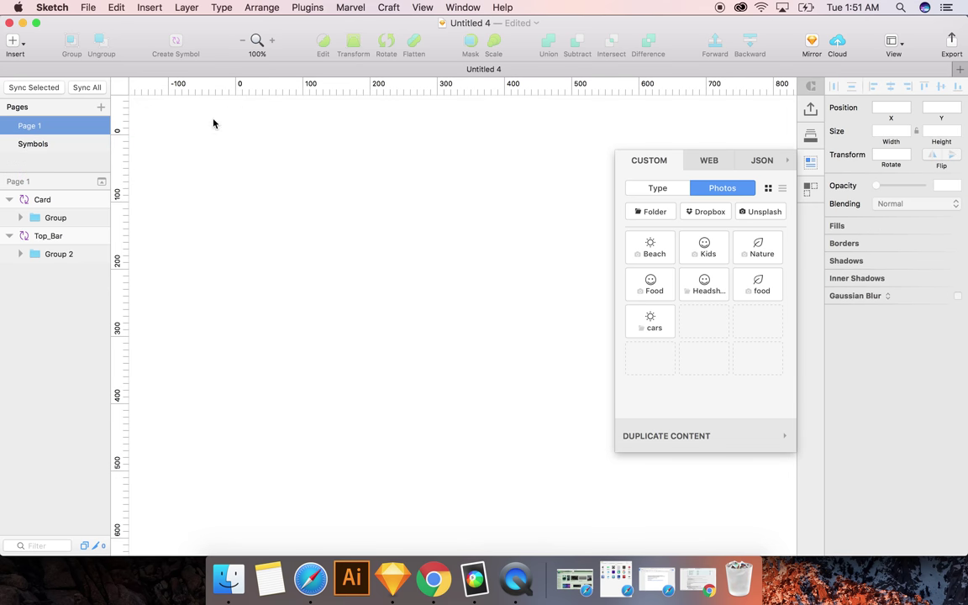
scroll(492, 282, down, 2)
scroll(492, 282, up, 2)
scroll(492, 282, left, 7)
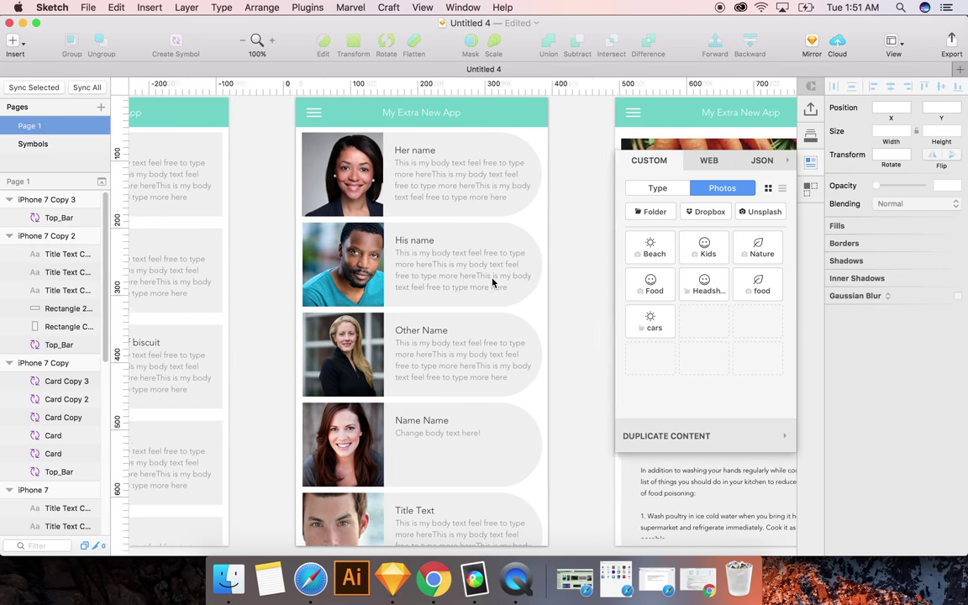
scroll(492, 282, right, 8)
scroll(493, 282, right, 5)
scroll(492, 282, left, 7)
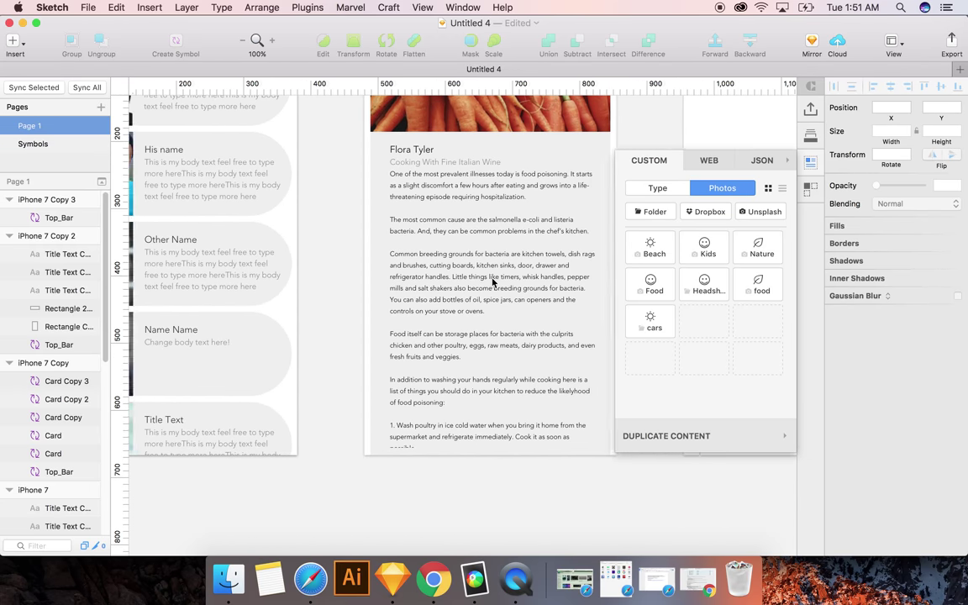
key(super+z)
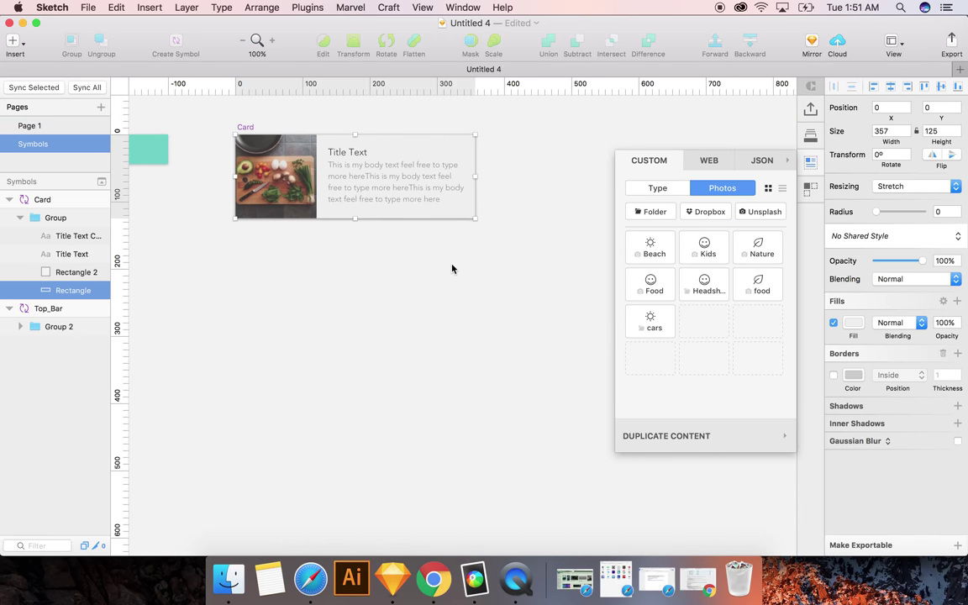
scroll(177, 160, up, 1)
scroll(177, 160, up, 5)
scroll(177, 159, left, 6)
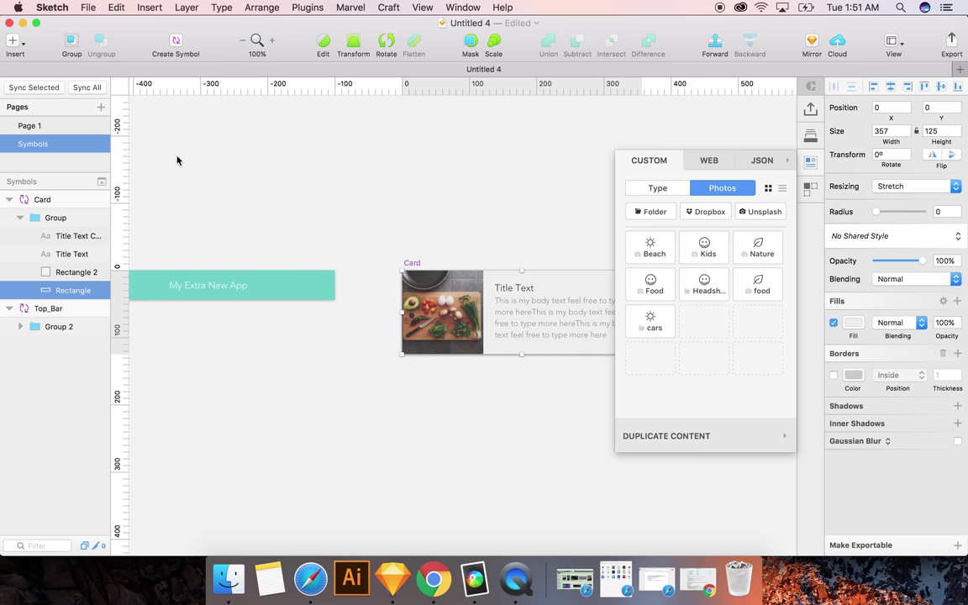
scroll(176, 160, left, 2)
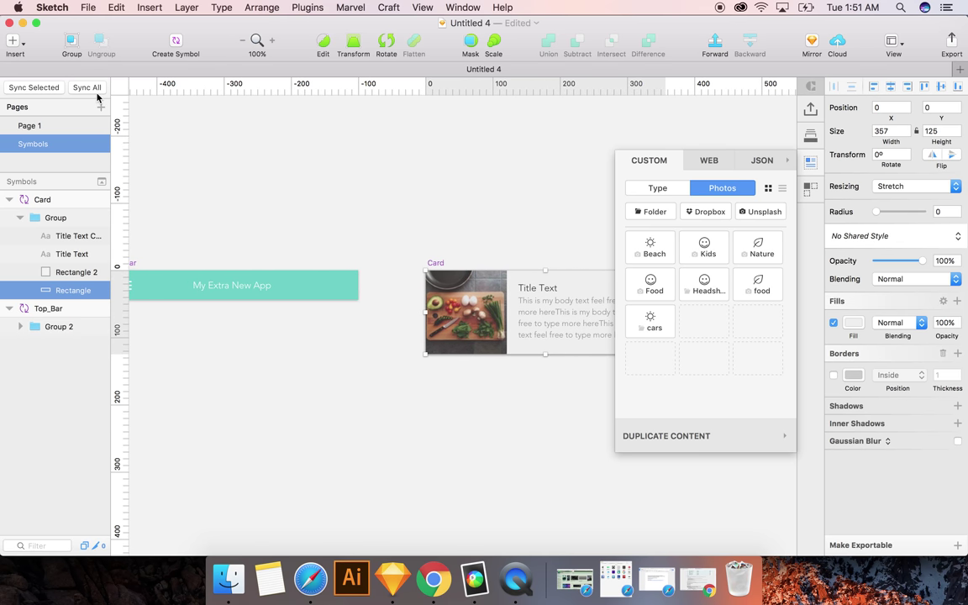